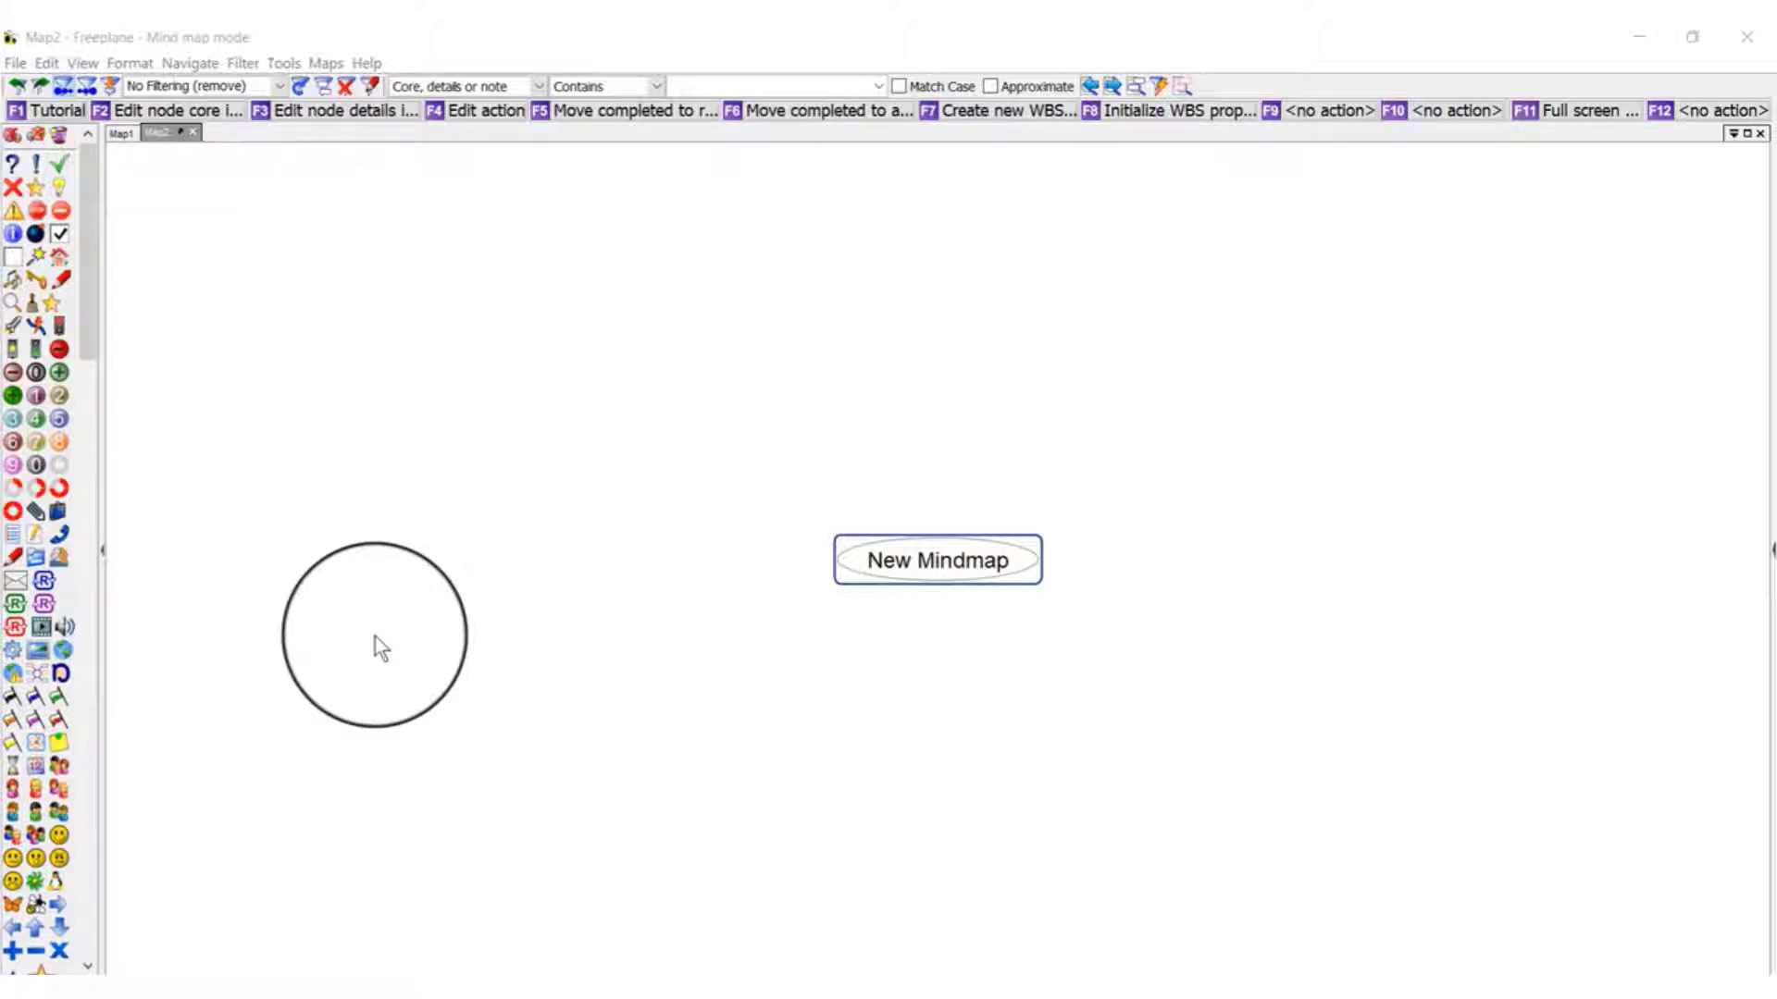
Step: Switch to Microsoft Edge and load google.com in place of the Uptodown download page
{"action": "mouse_move", "coordinate": [794, 986]}
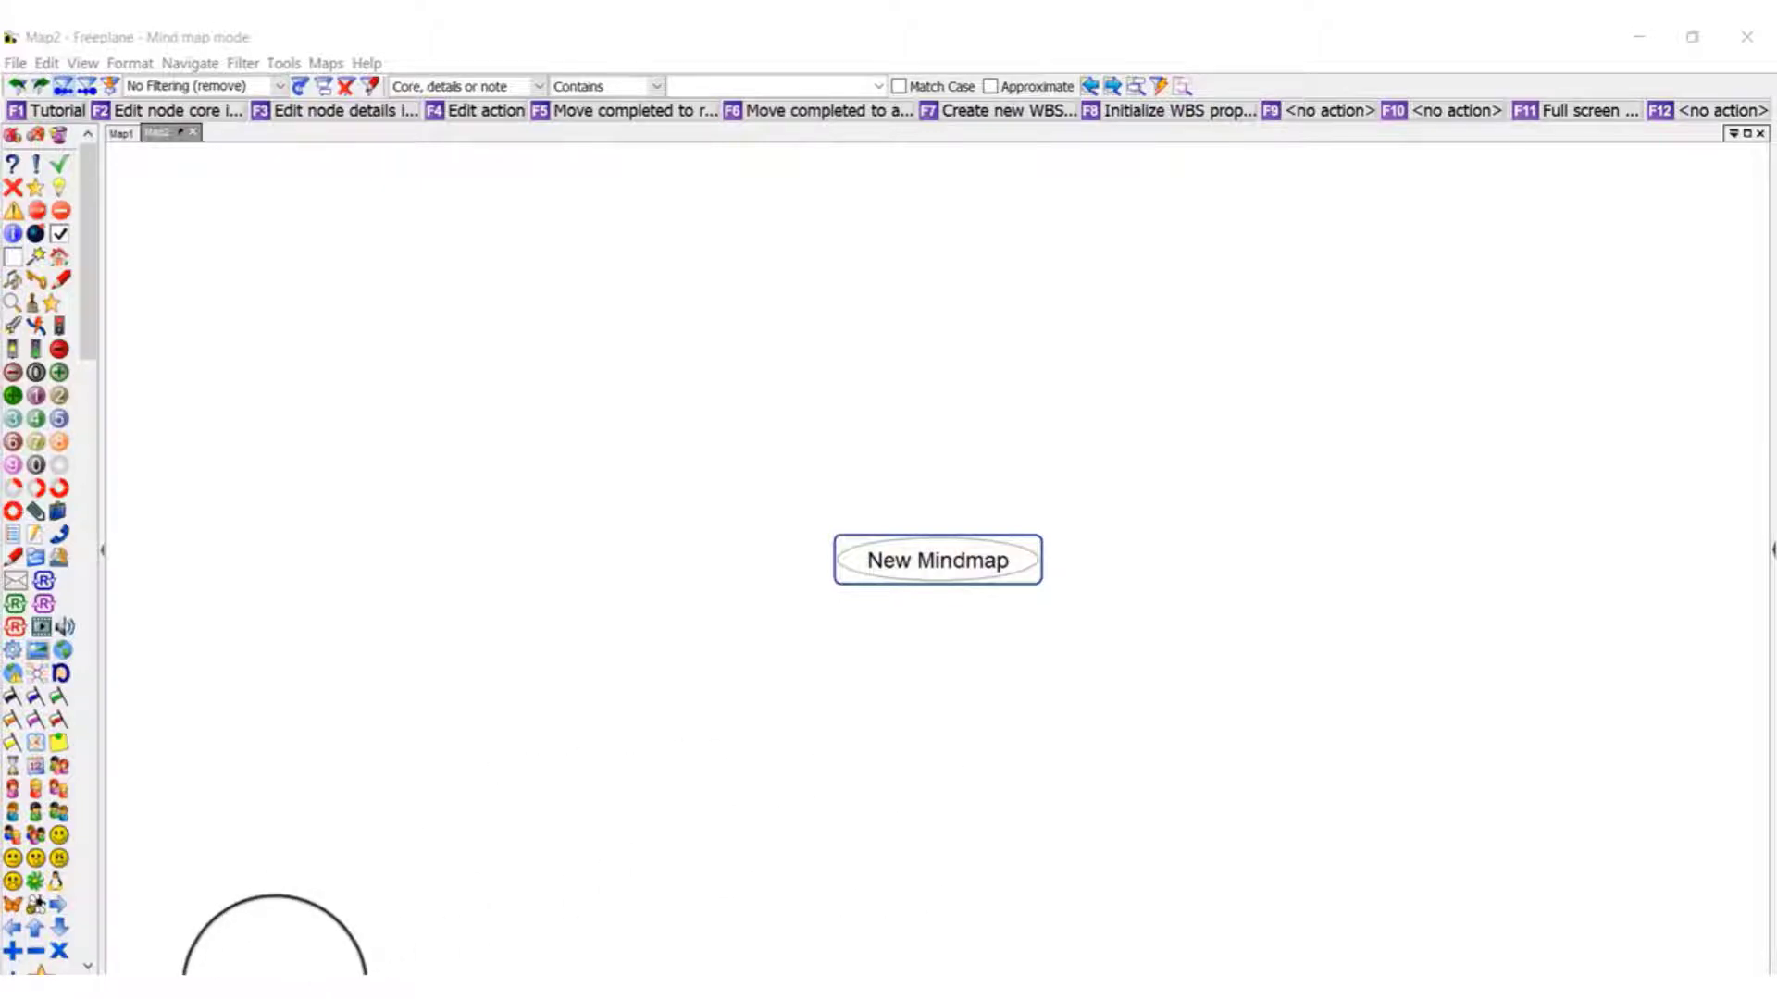
{"action": "left_click", "coordinate": [278, 971]}
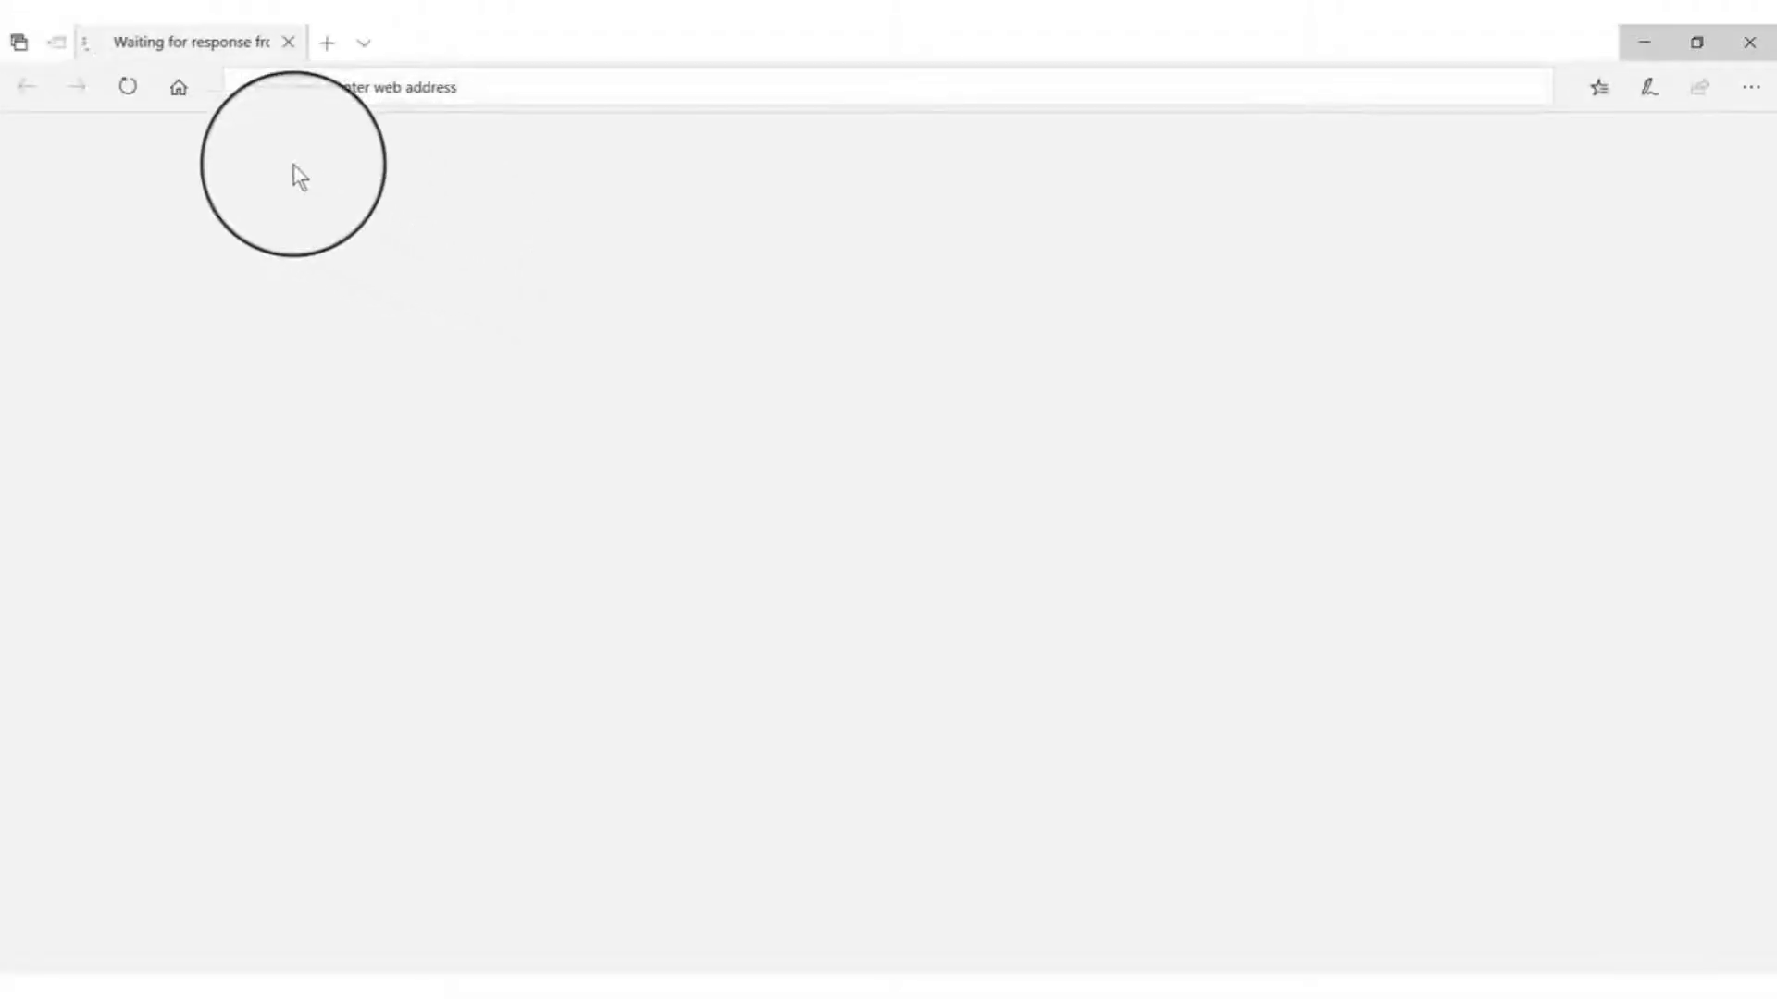
{"action": "left_click", "coordinate": [384, 46]}
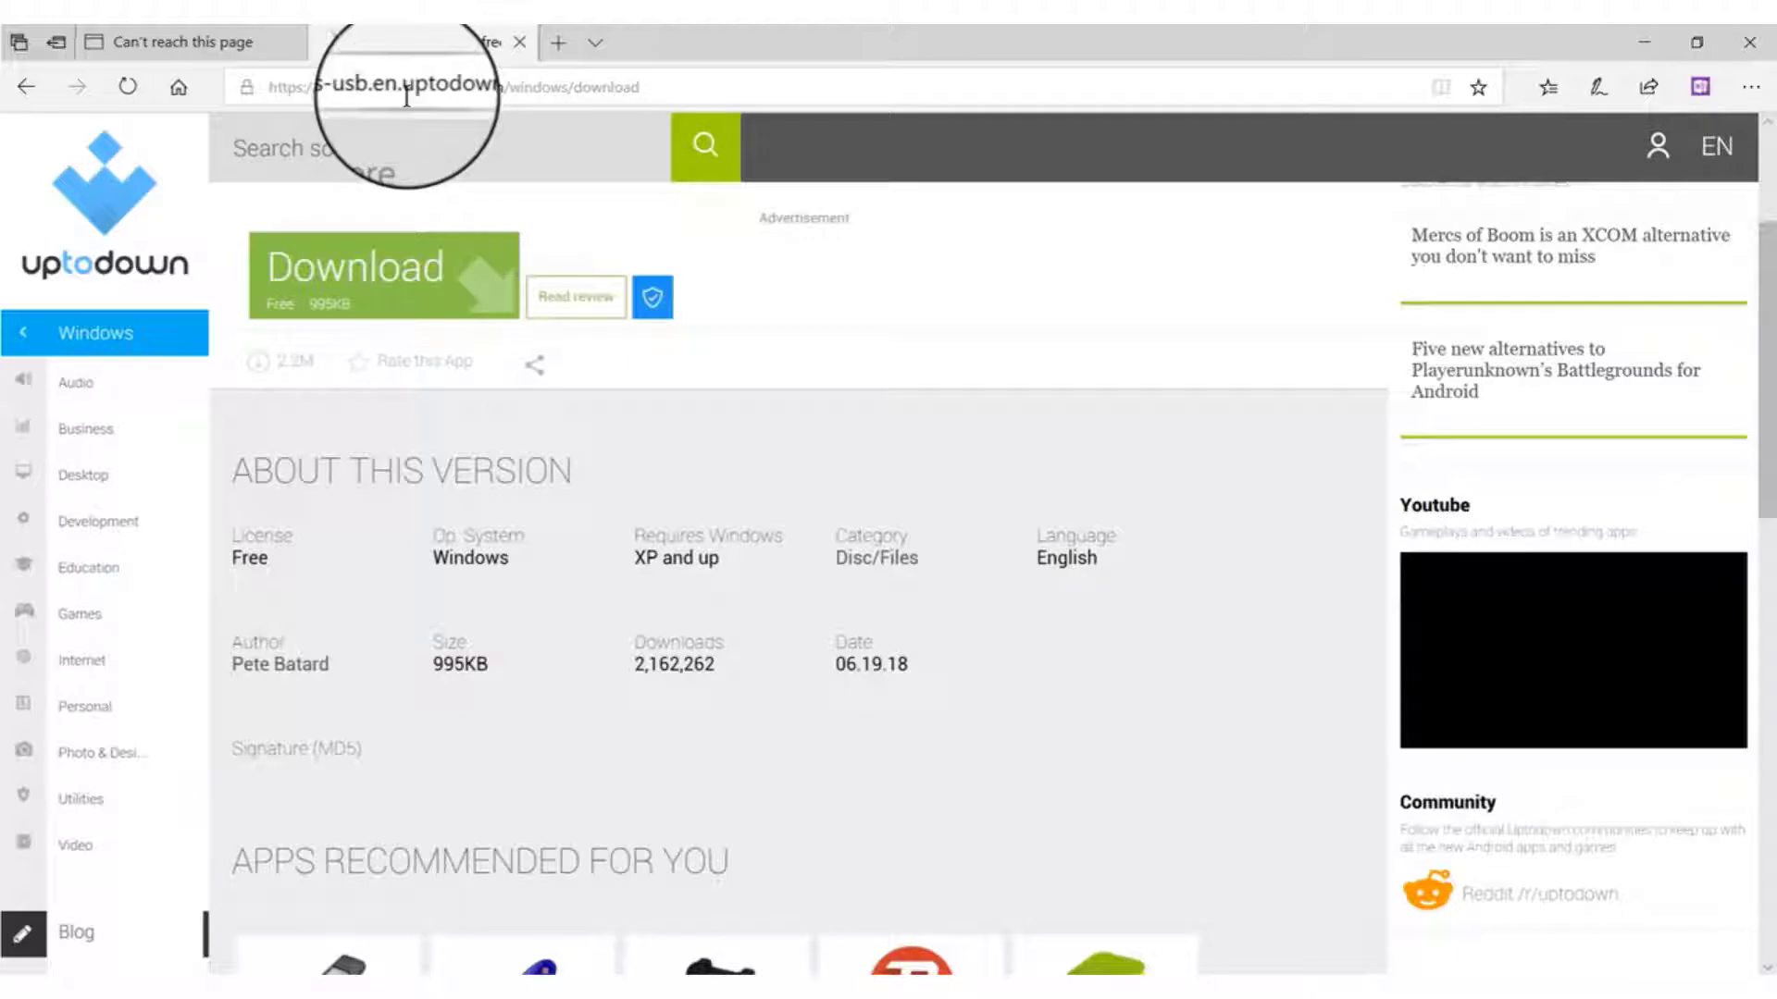
{"action": "left_click", "coordinate": [454, 89]}
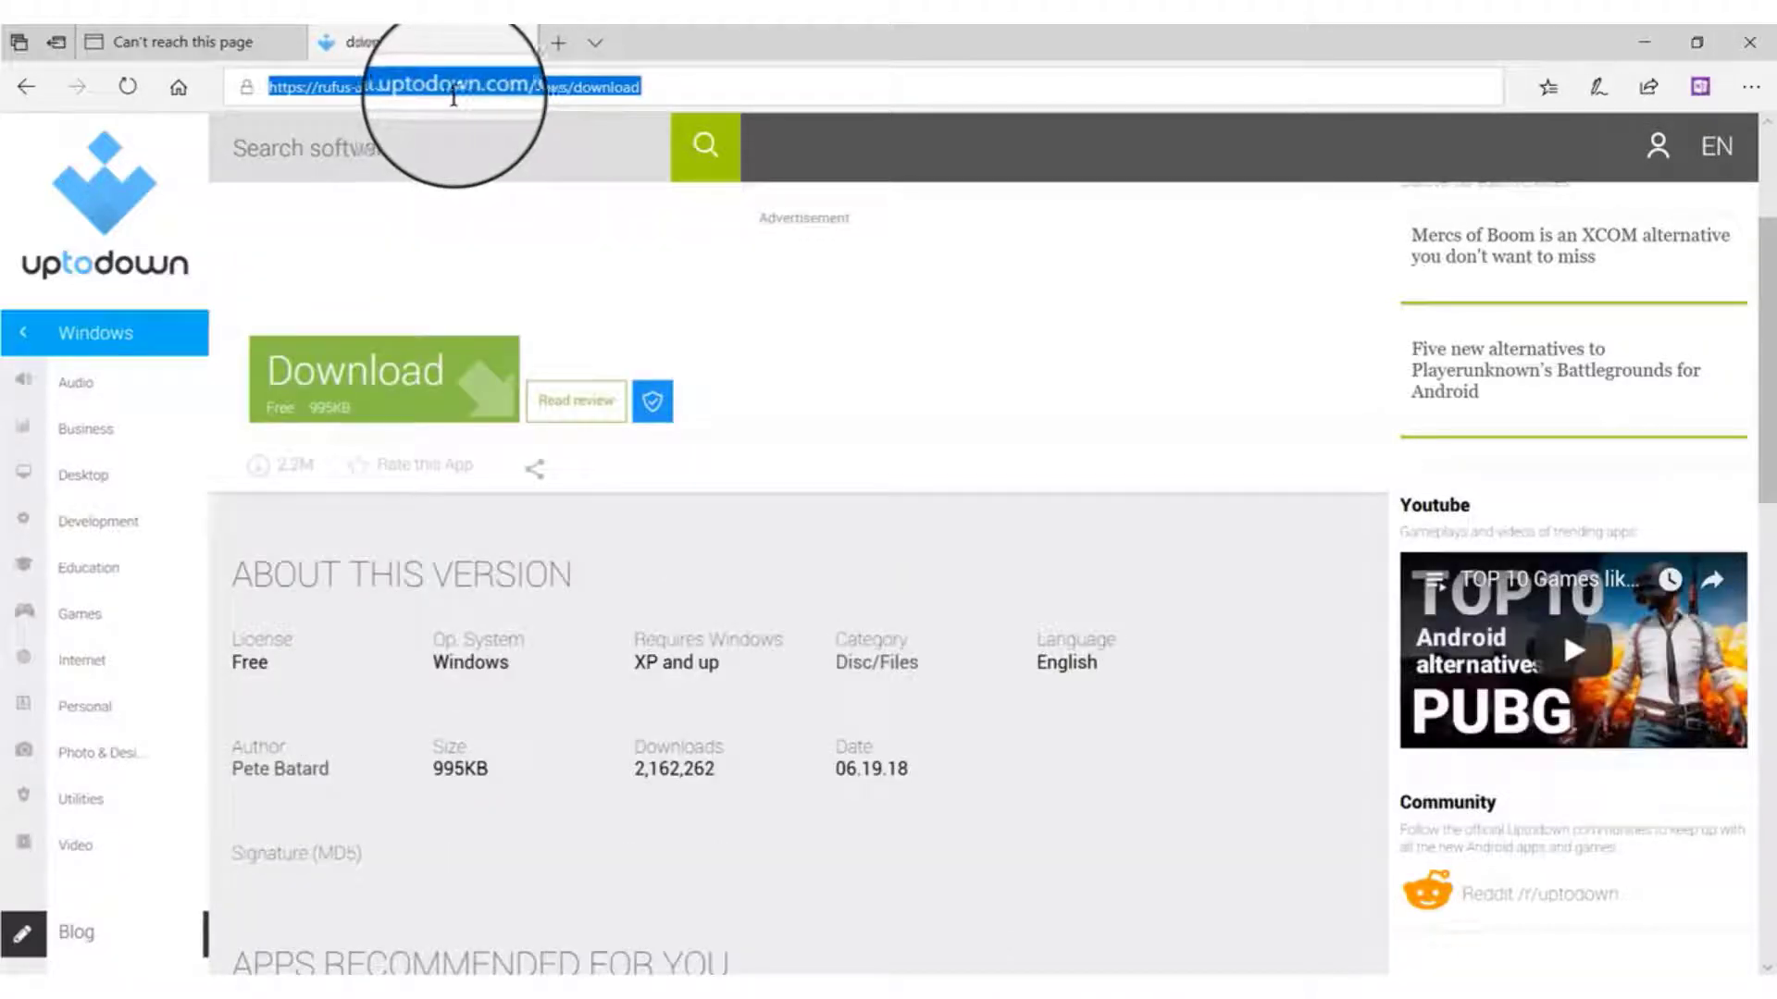
{"action": "type", "text": "google.com/"}
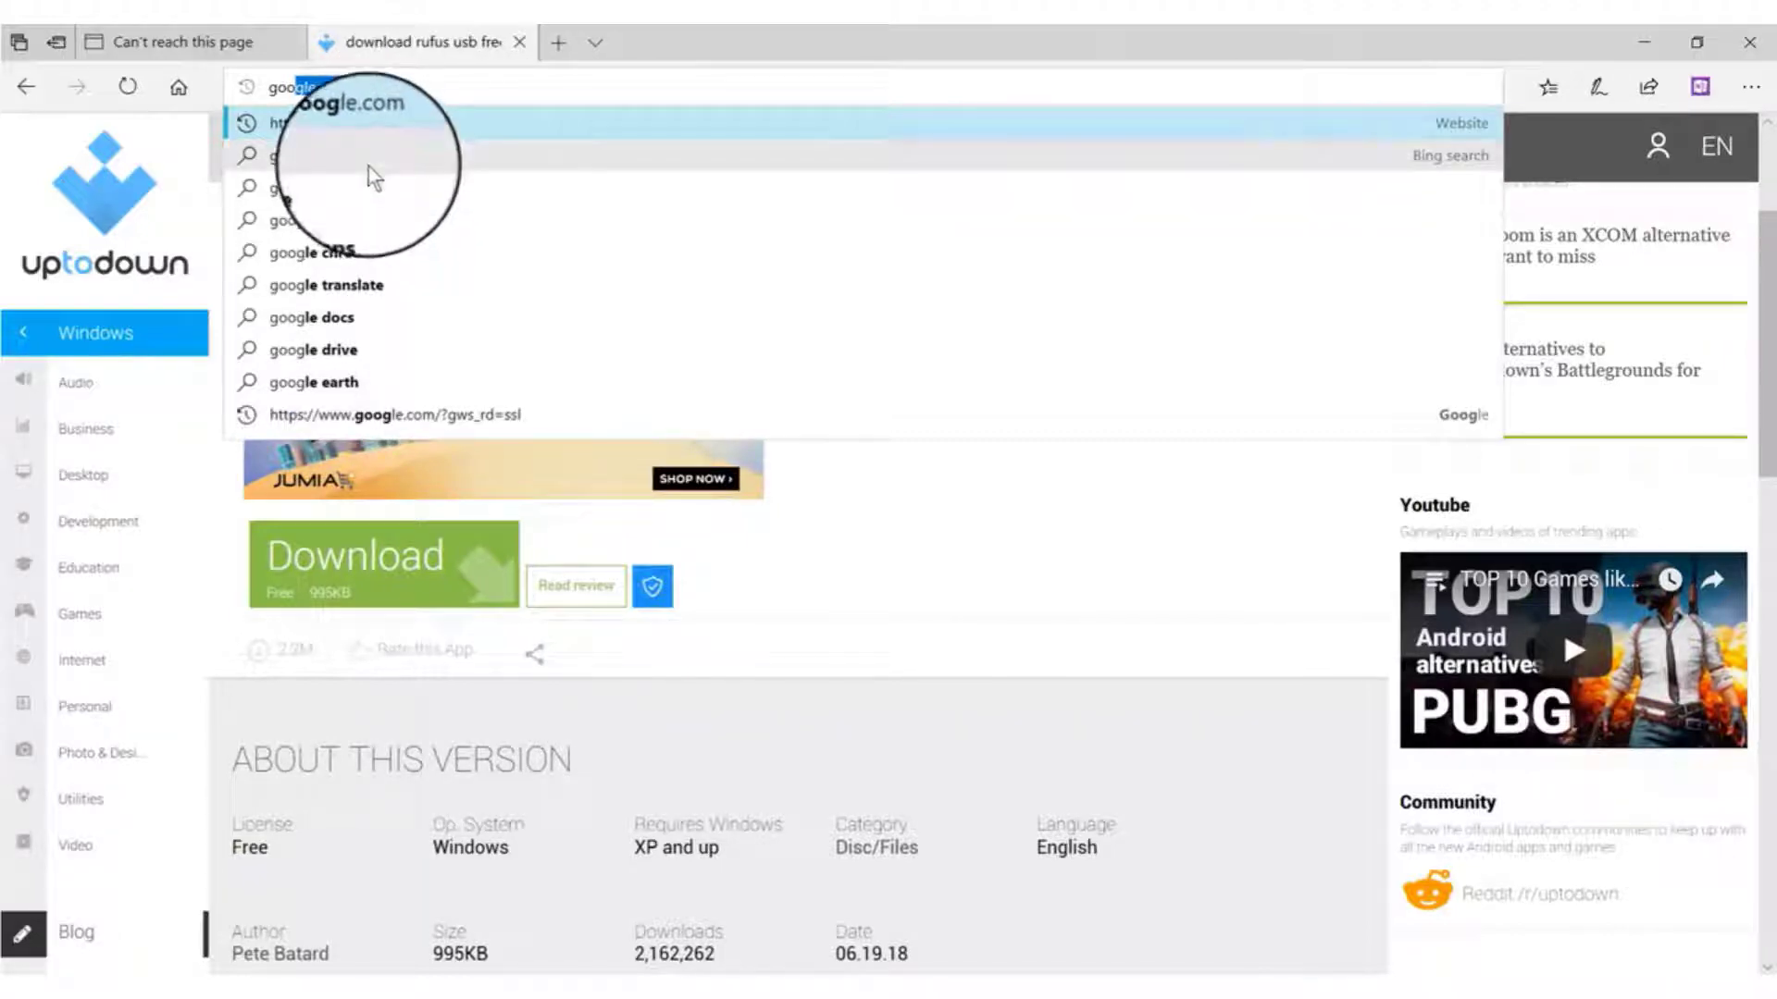
{"action": "left_click", "coordinate": [357, 123]}
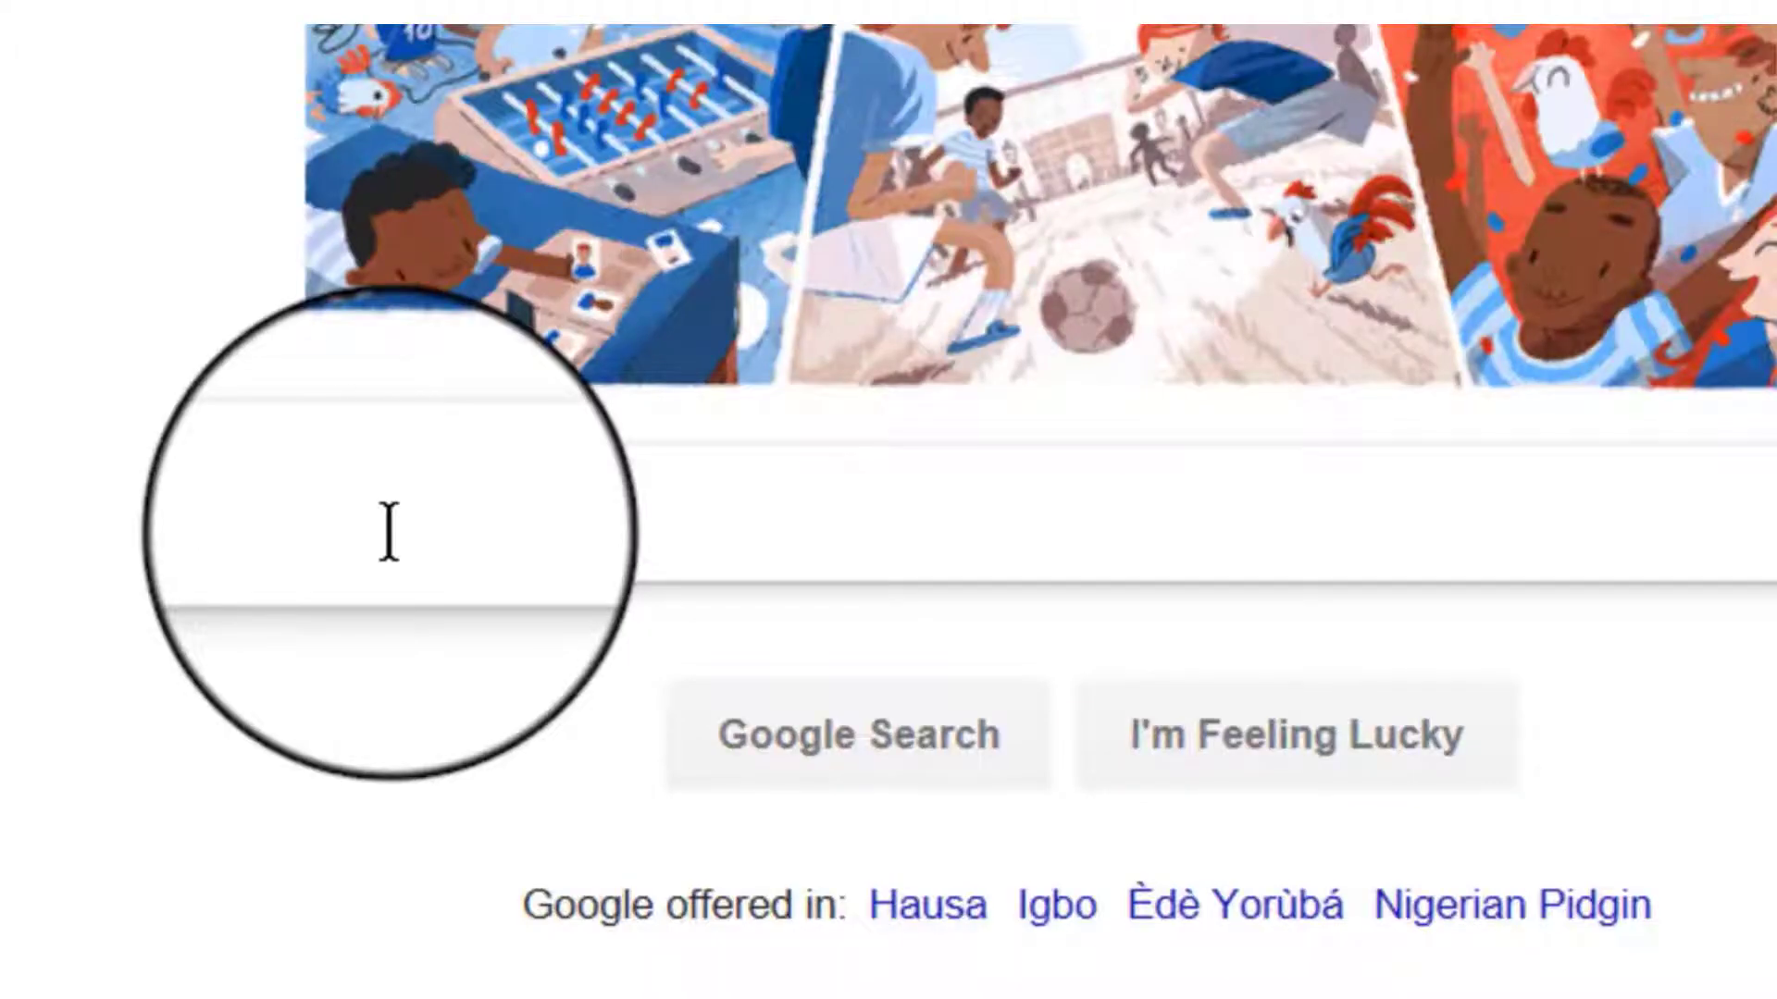
Step: Search Google for "freeplane mind map"
{"action": "type", "text": "fr"}
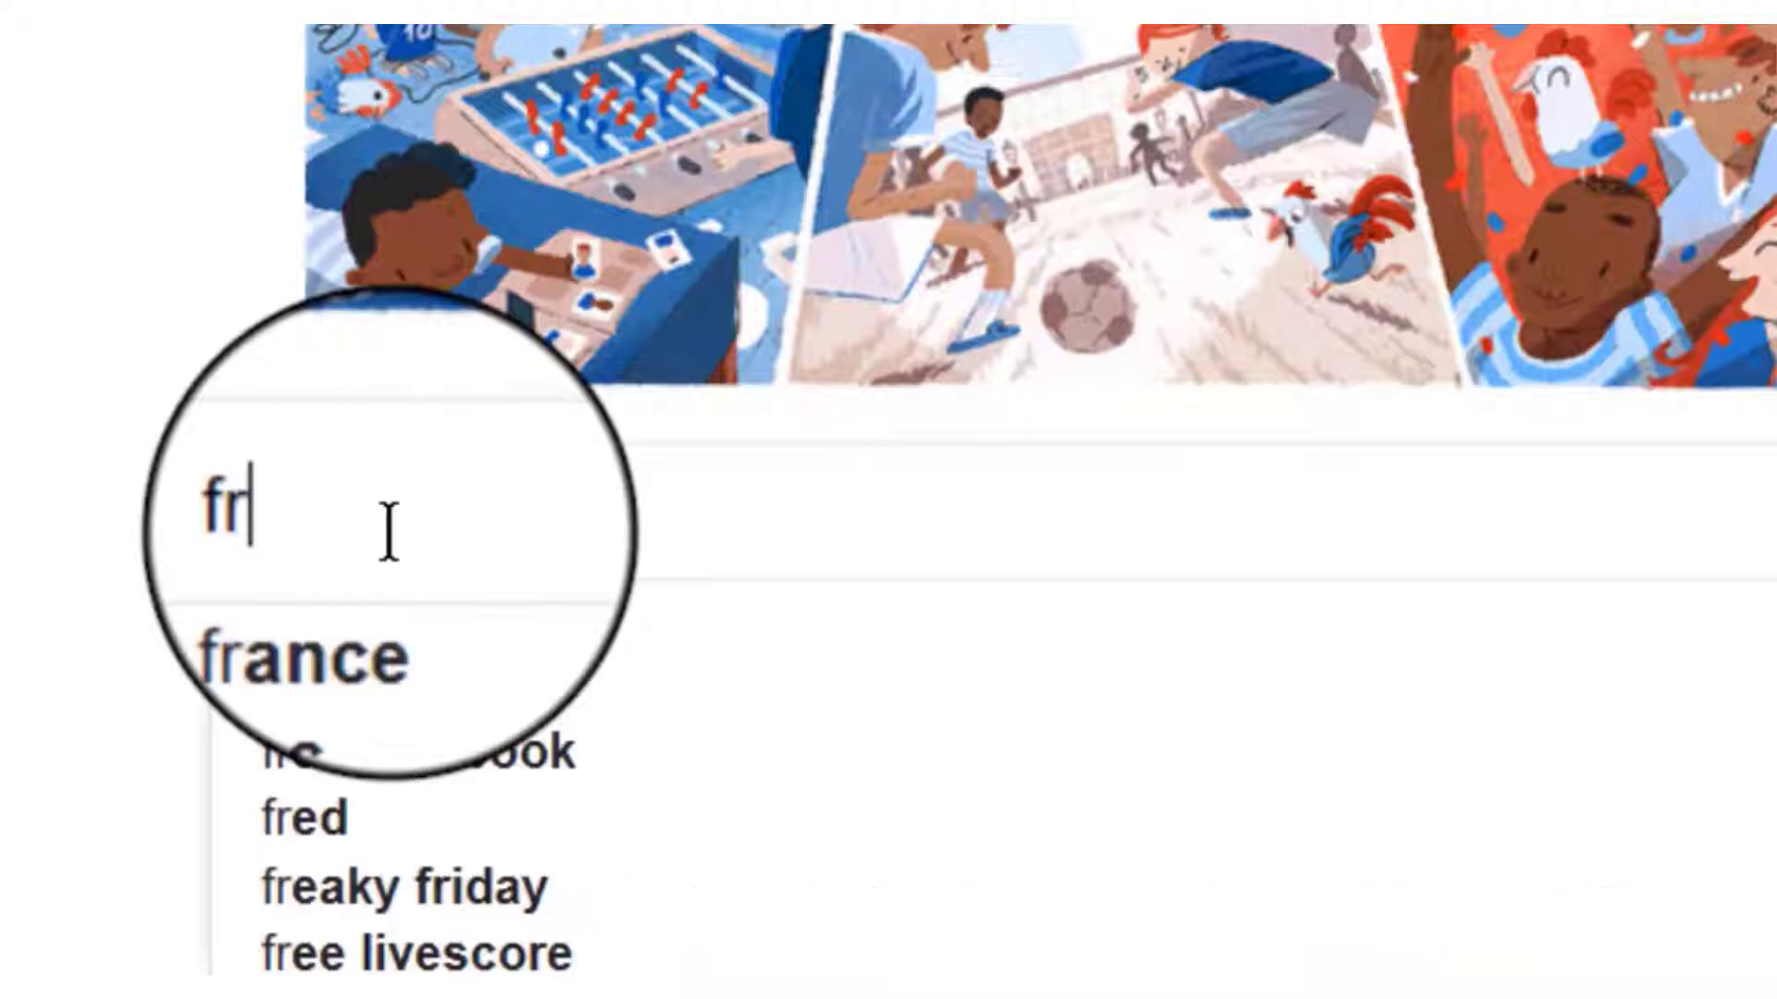
{"action": "type", "text": "eeplane "}
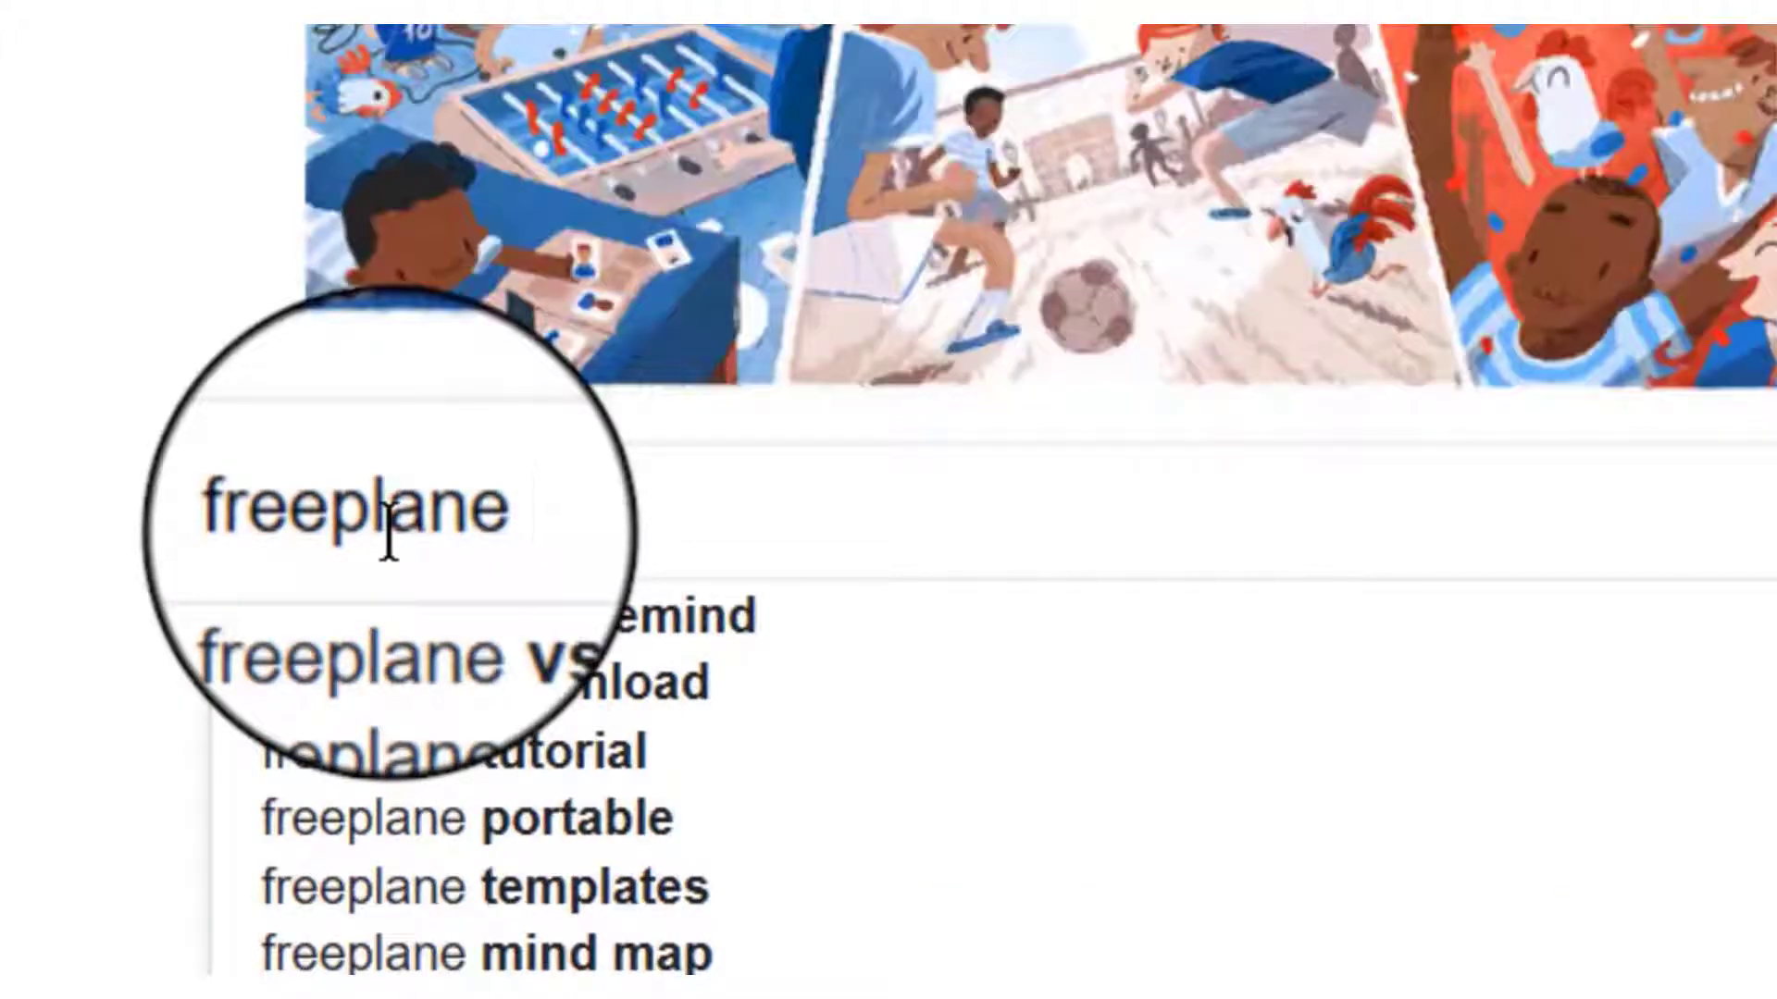
{"action": "type", "text": "min"}
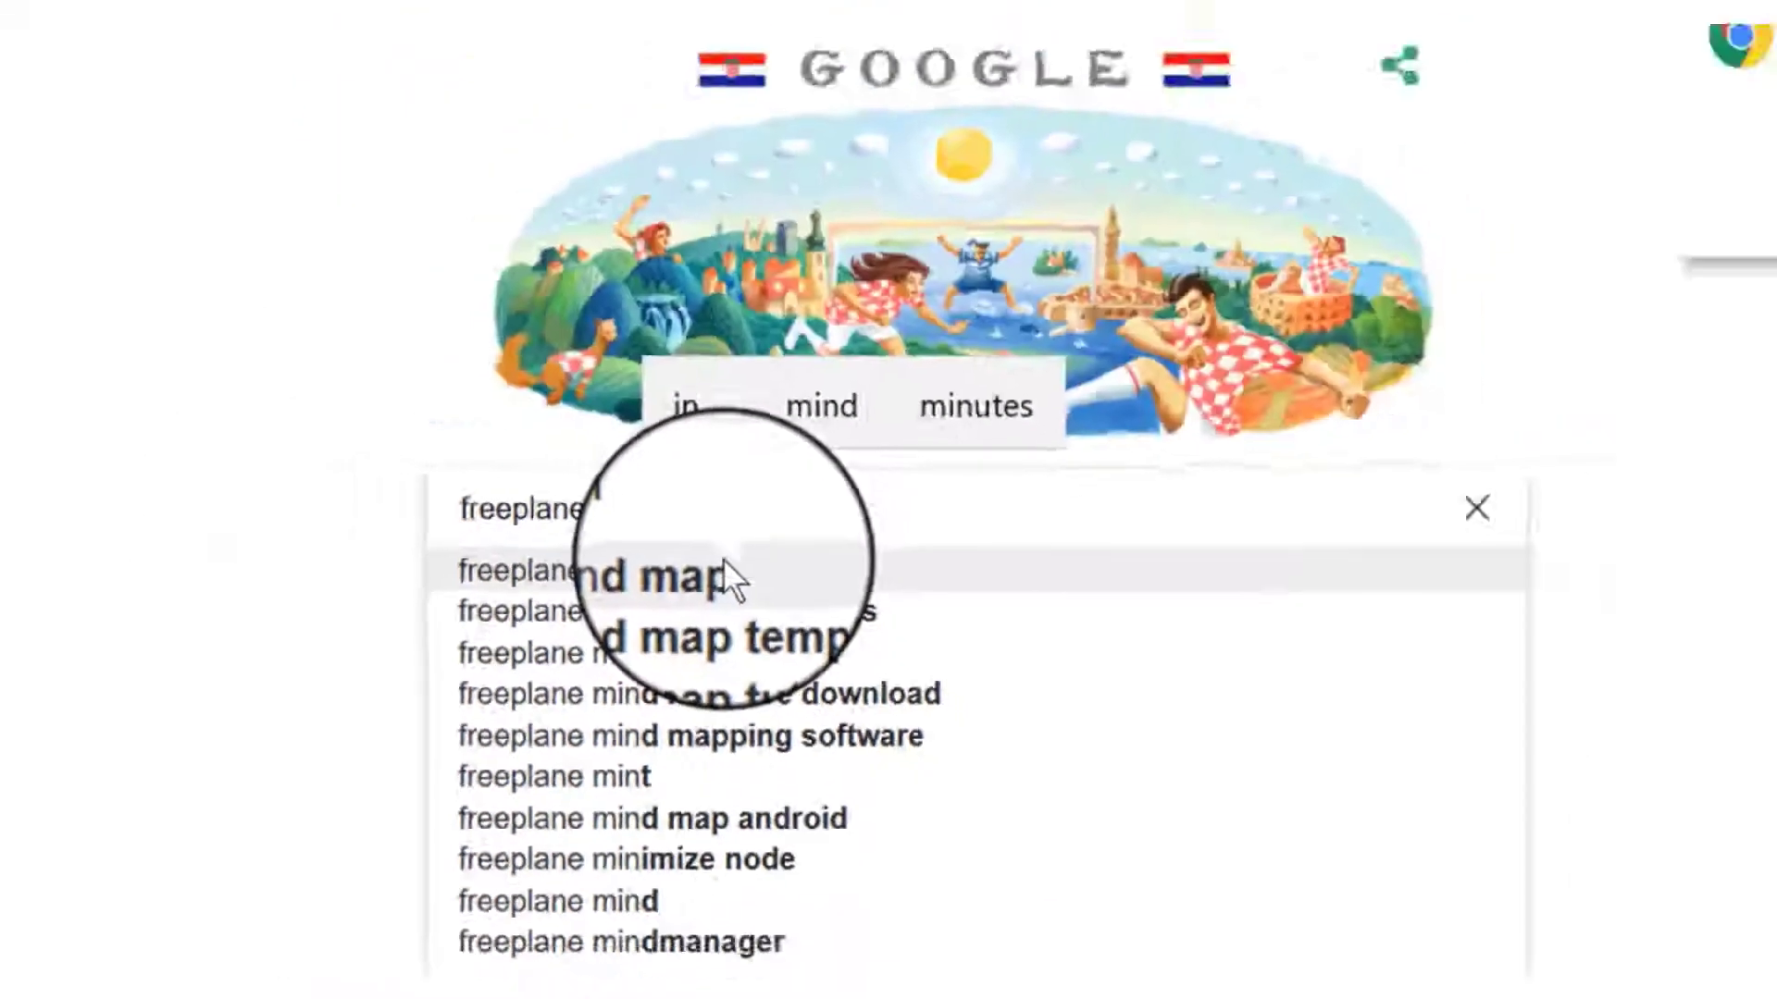
{"action": "left_click", "coordinate": [724, 565]}
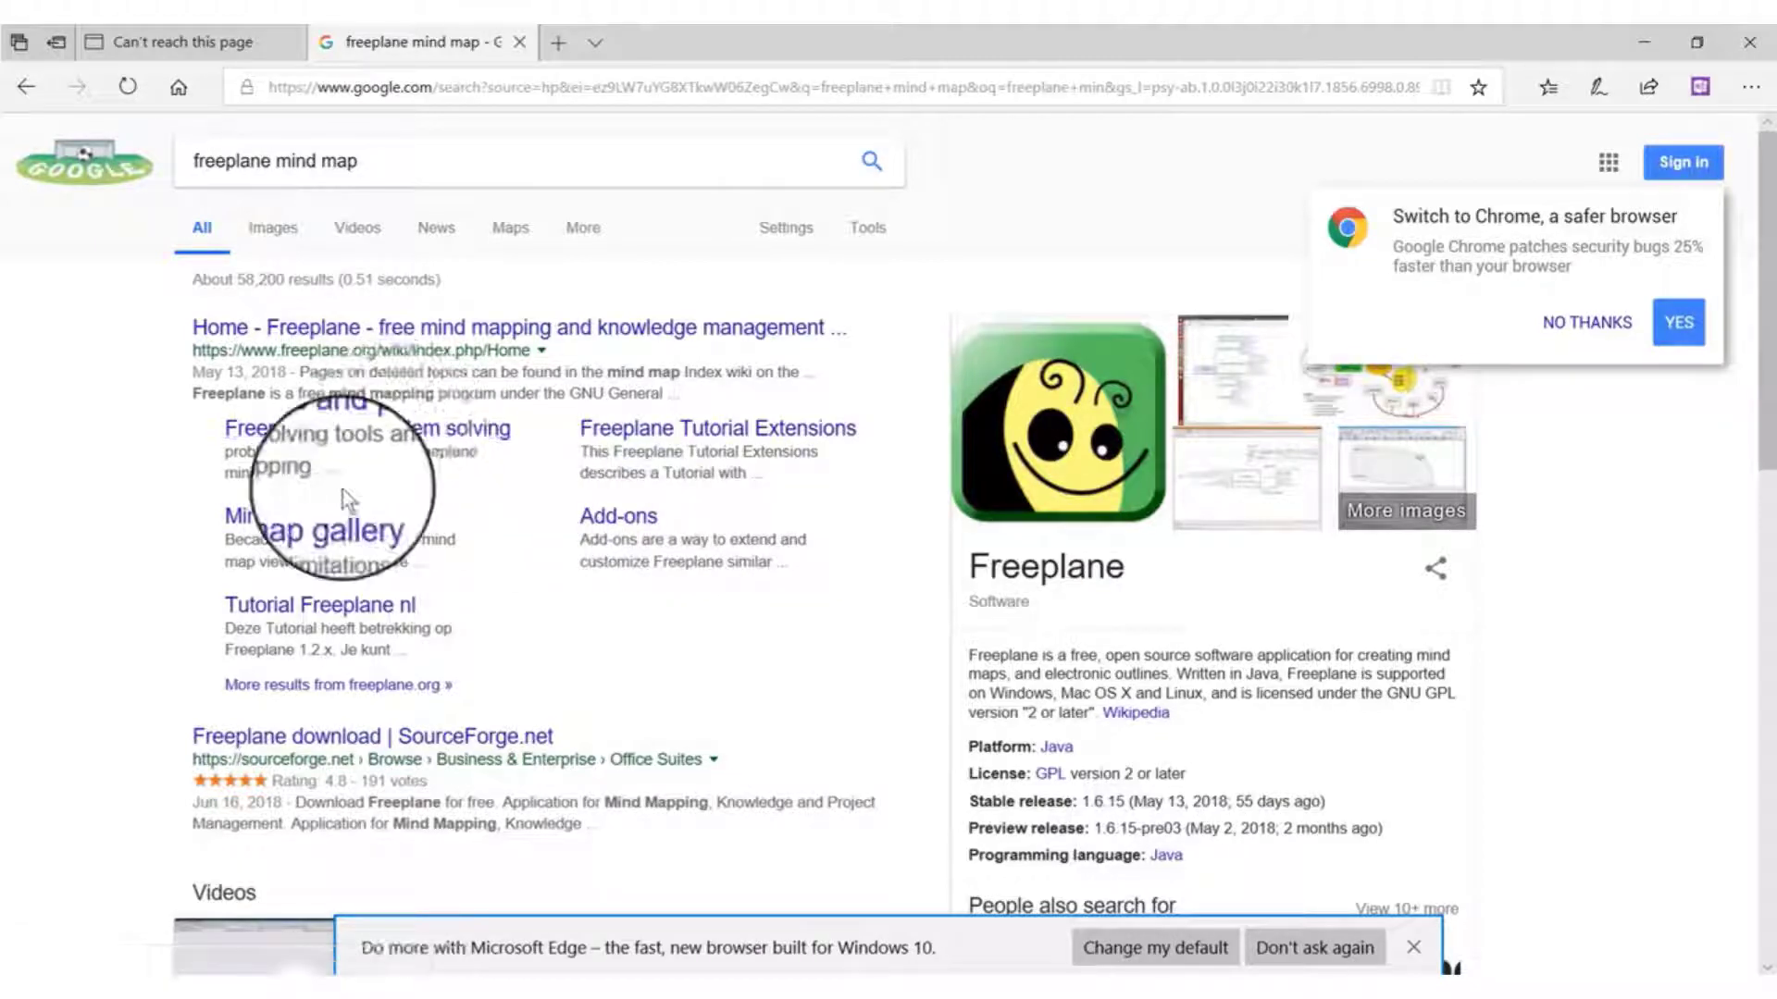
Step: Open Freeplane's SourceForge project page from the results and request the download of its Windows installer
{"action": "scroll", "coordinate": [347, 500], "scroll_direction": "down", "scroll_amount": 2}
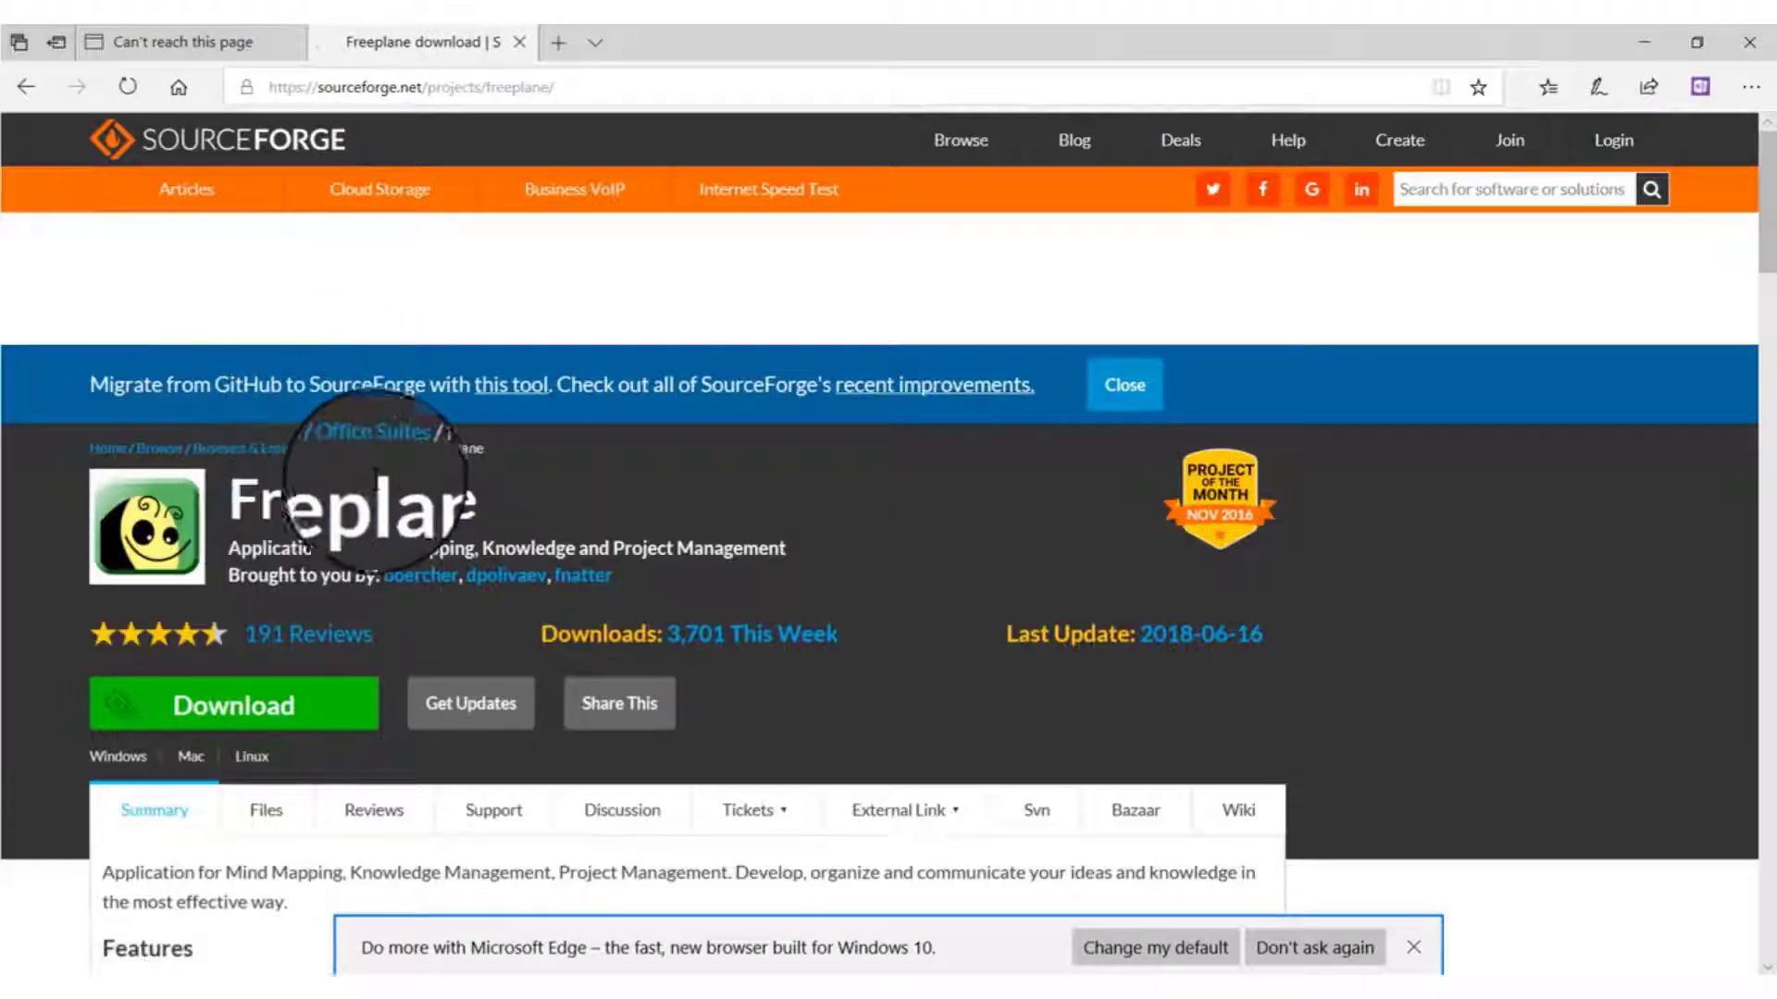
{"action": "scroll", "coordinate": [389, 462], "scroll_direction": "down", "scroll_amount": 4}
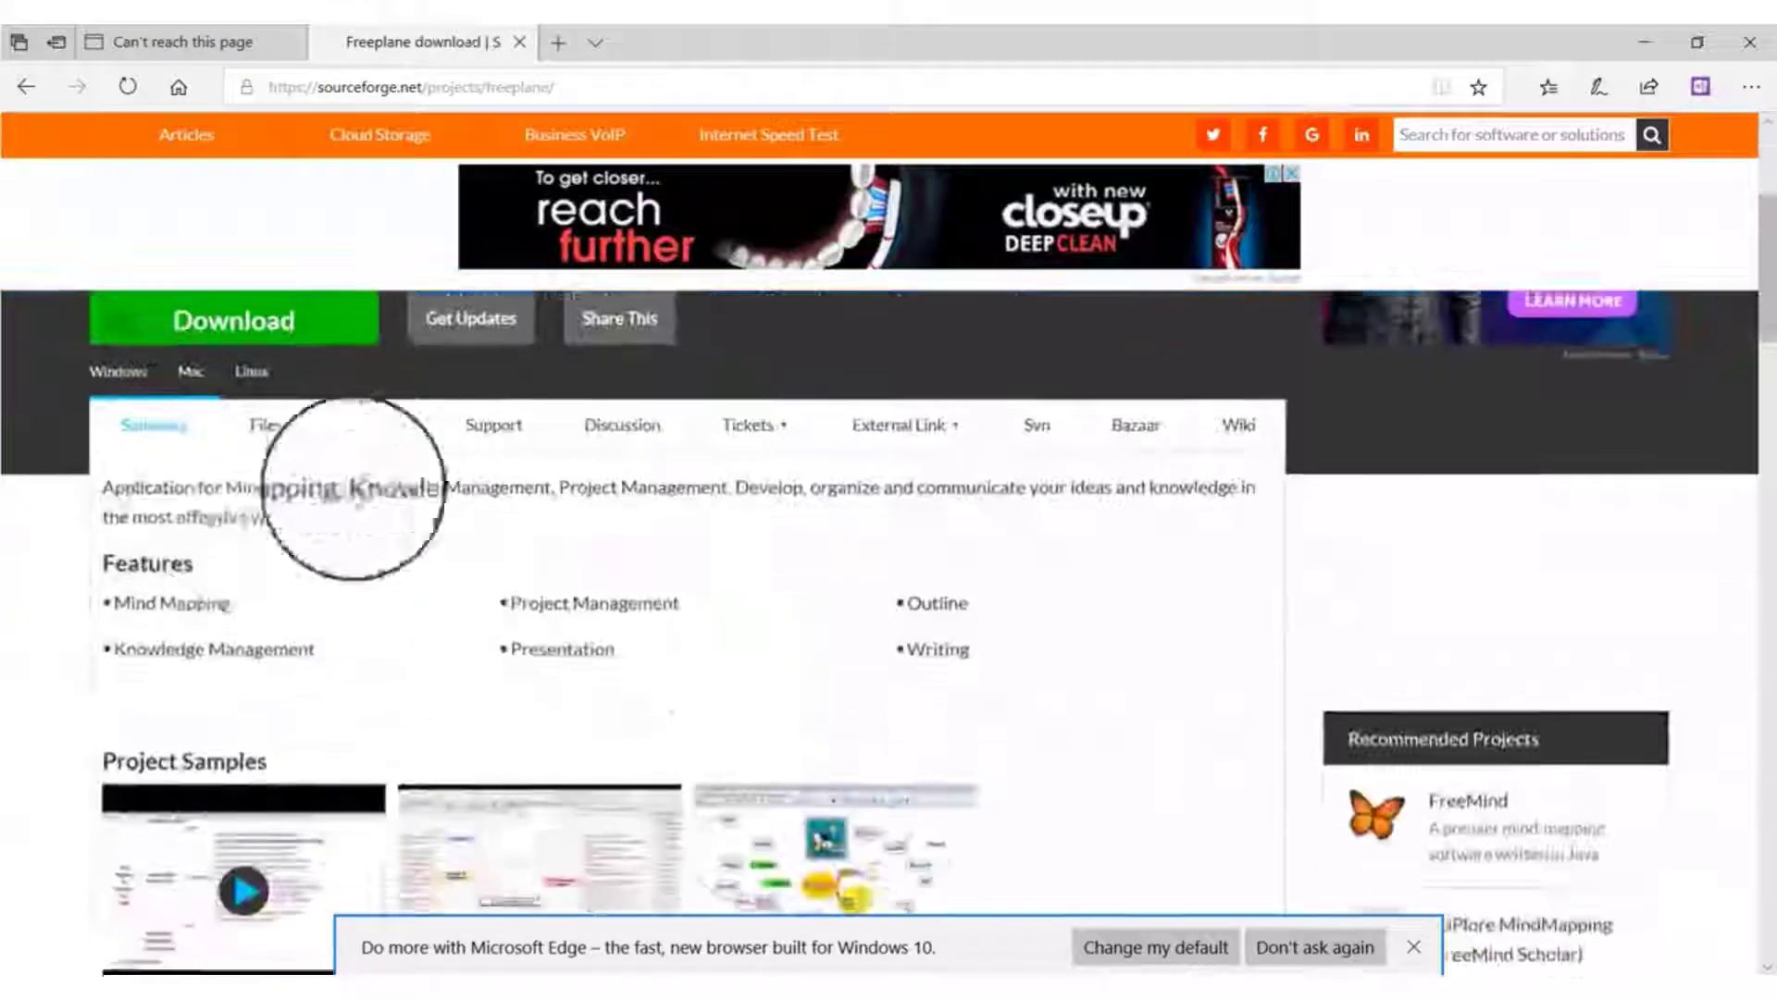
{"action": "scroll", "coordinate": [389, 444], "scroll_direction": "up", "scroll_amount": 2}
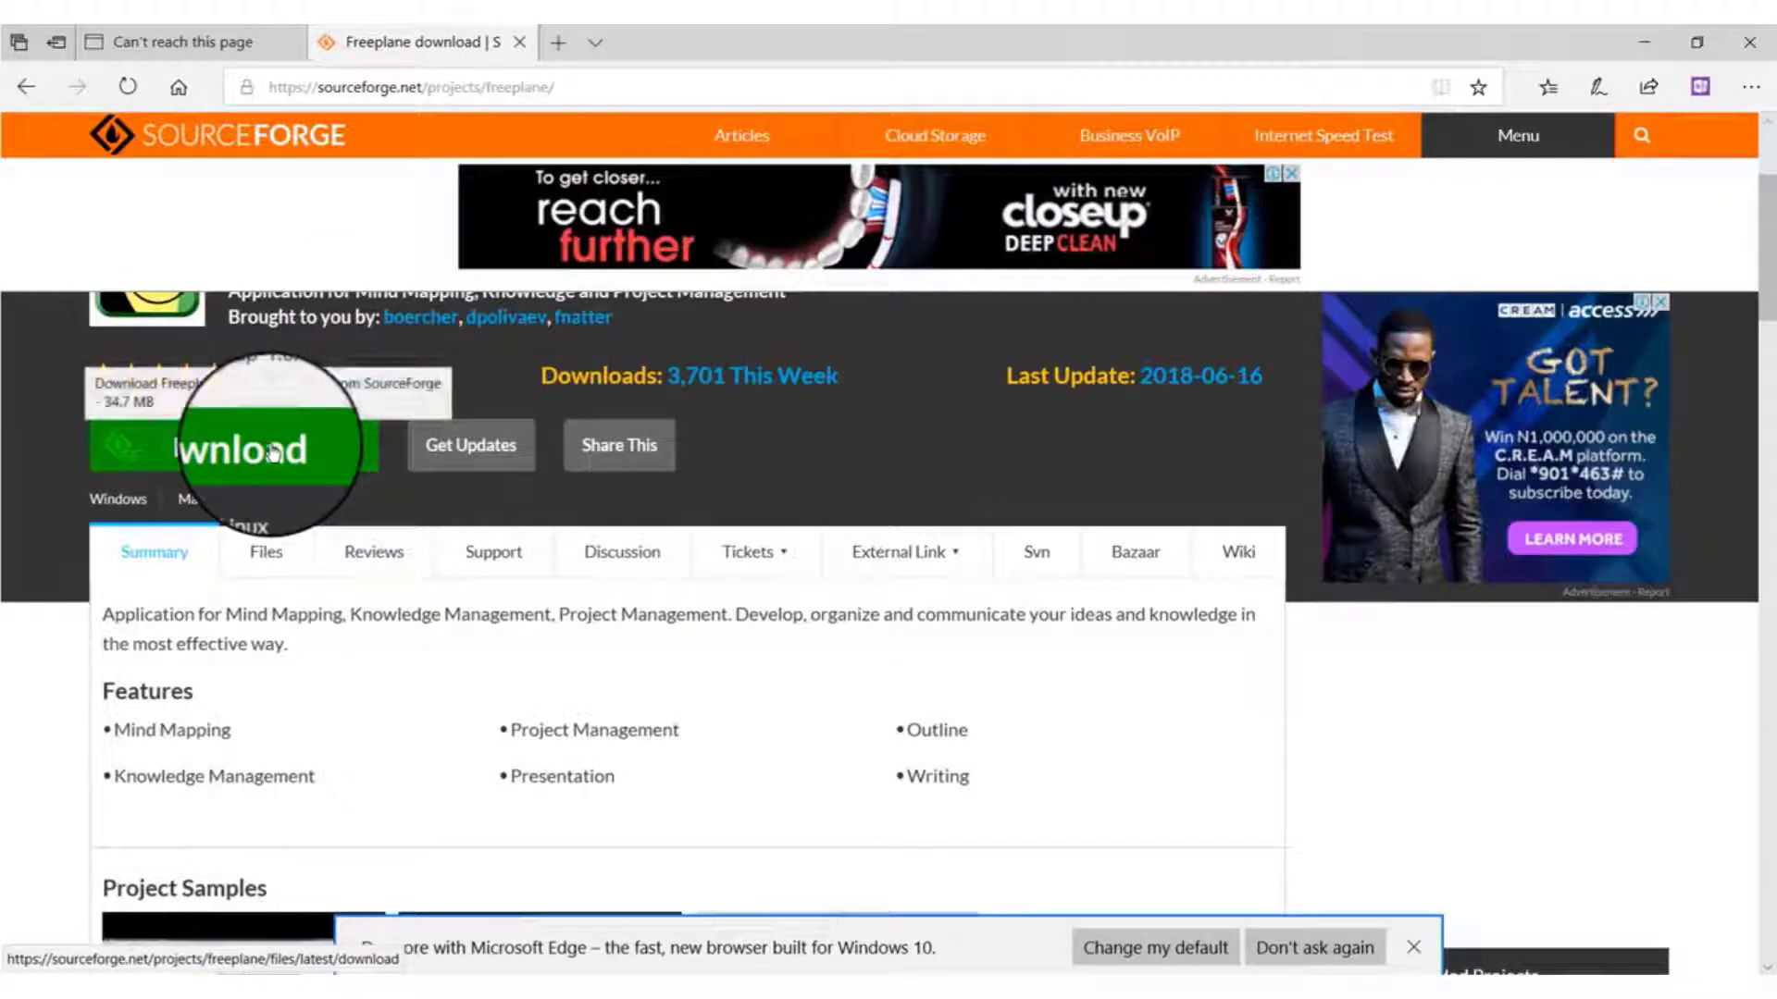
{"action": "left_click", "coordinate": [271, 452]}
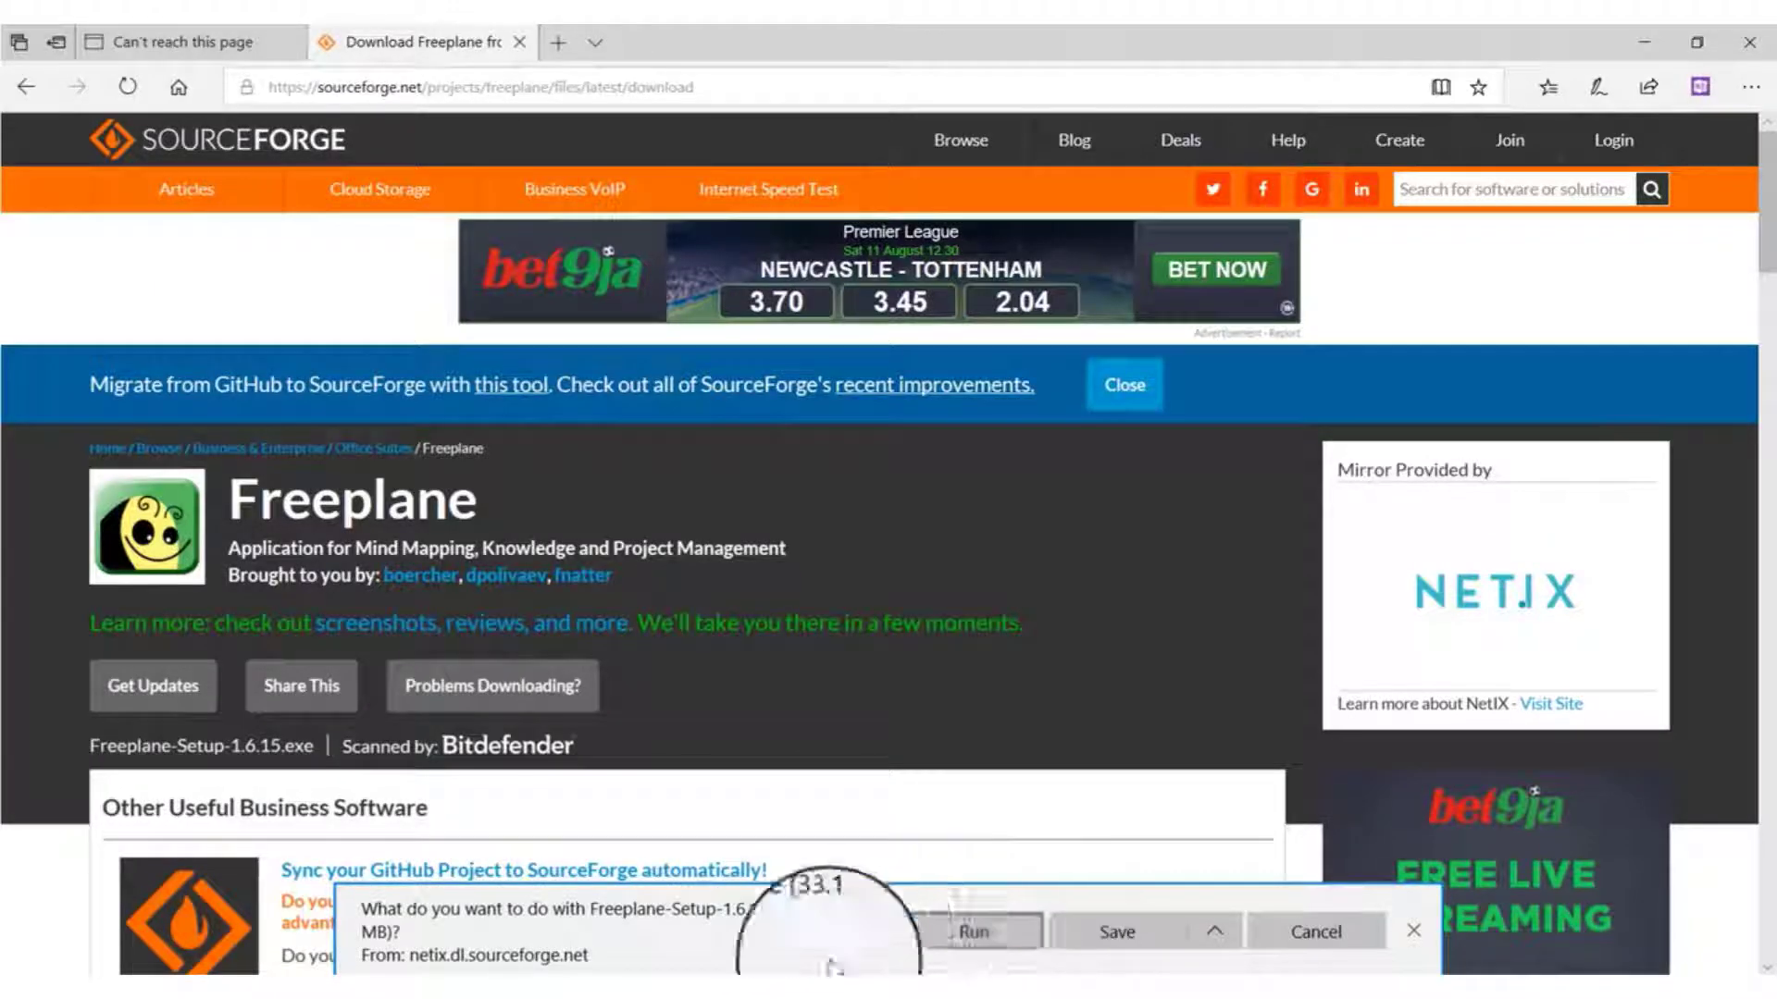
Step: Switch back to Freeplane and create a new map from the BigMap.mm template
{"action": "left_click", "coordinate": [1651, 47]}
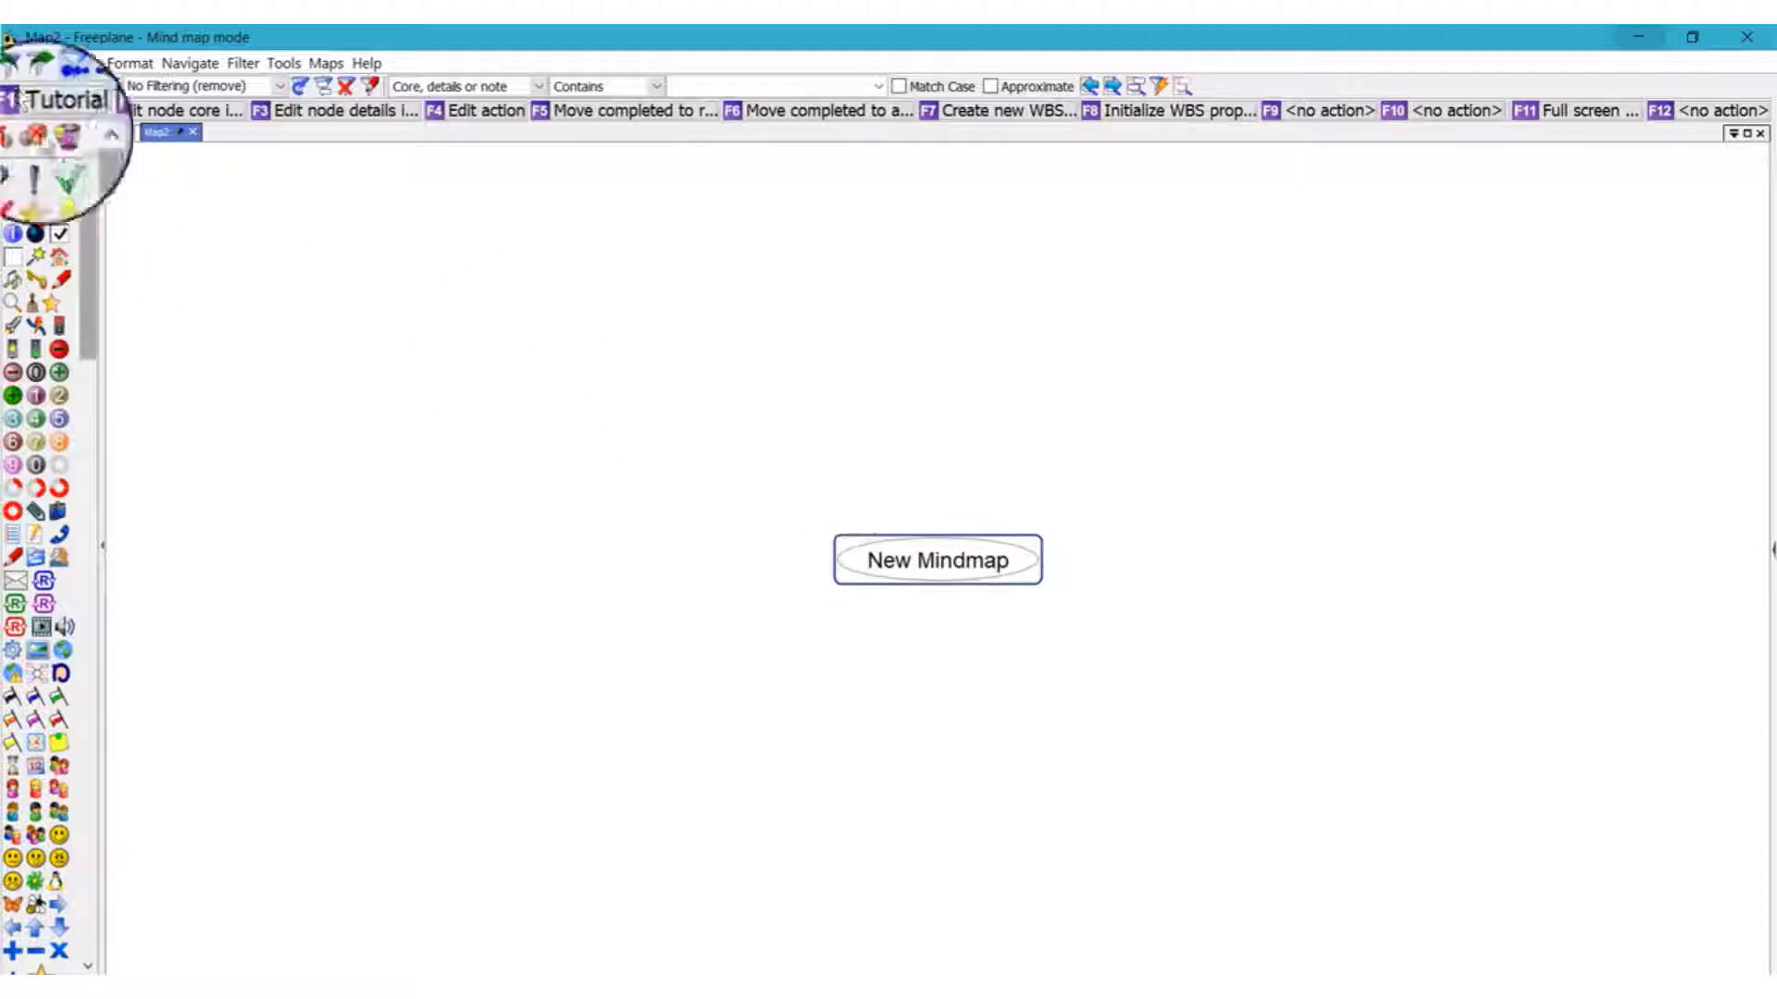
{"action": "left_click", "coordinate": [16, 62]}
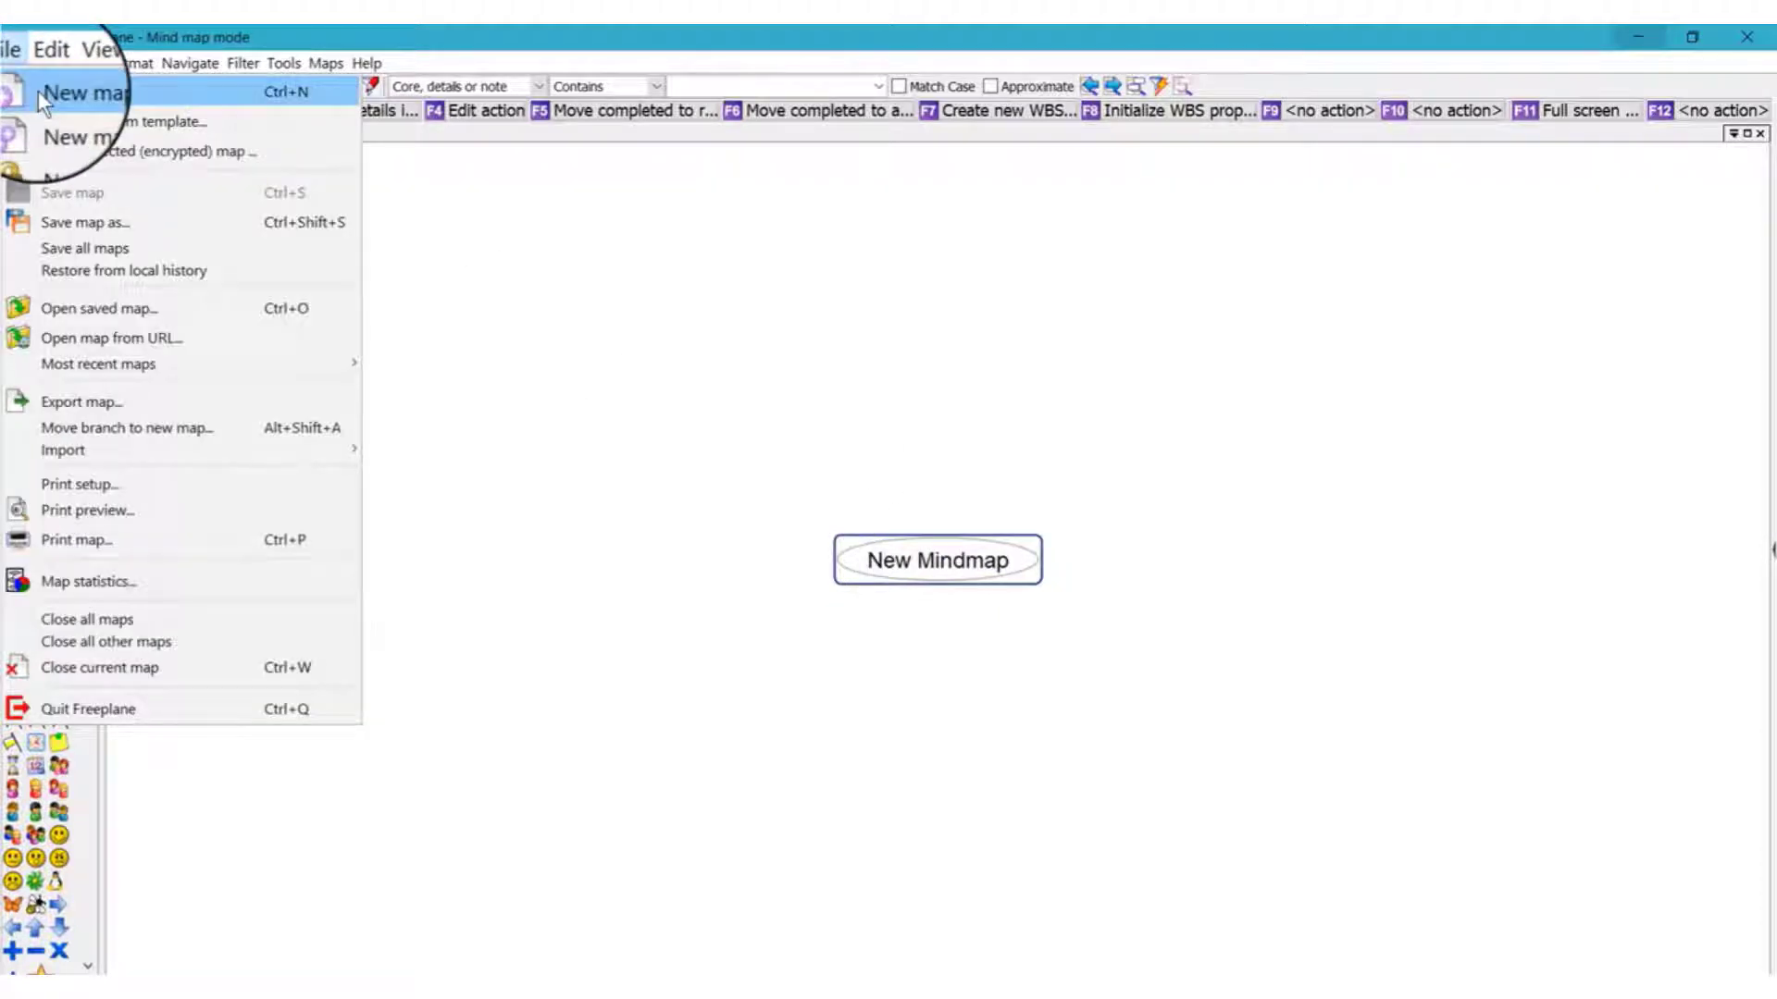
{"action": "left_click", "coordinate": [37, 91]}
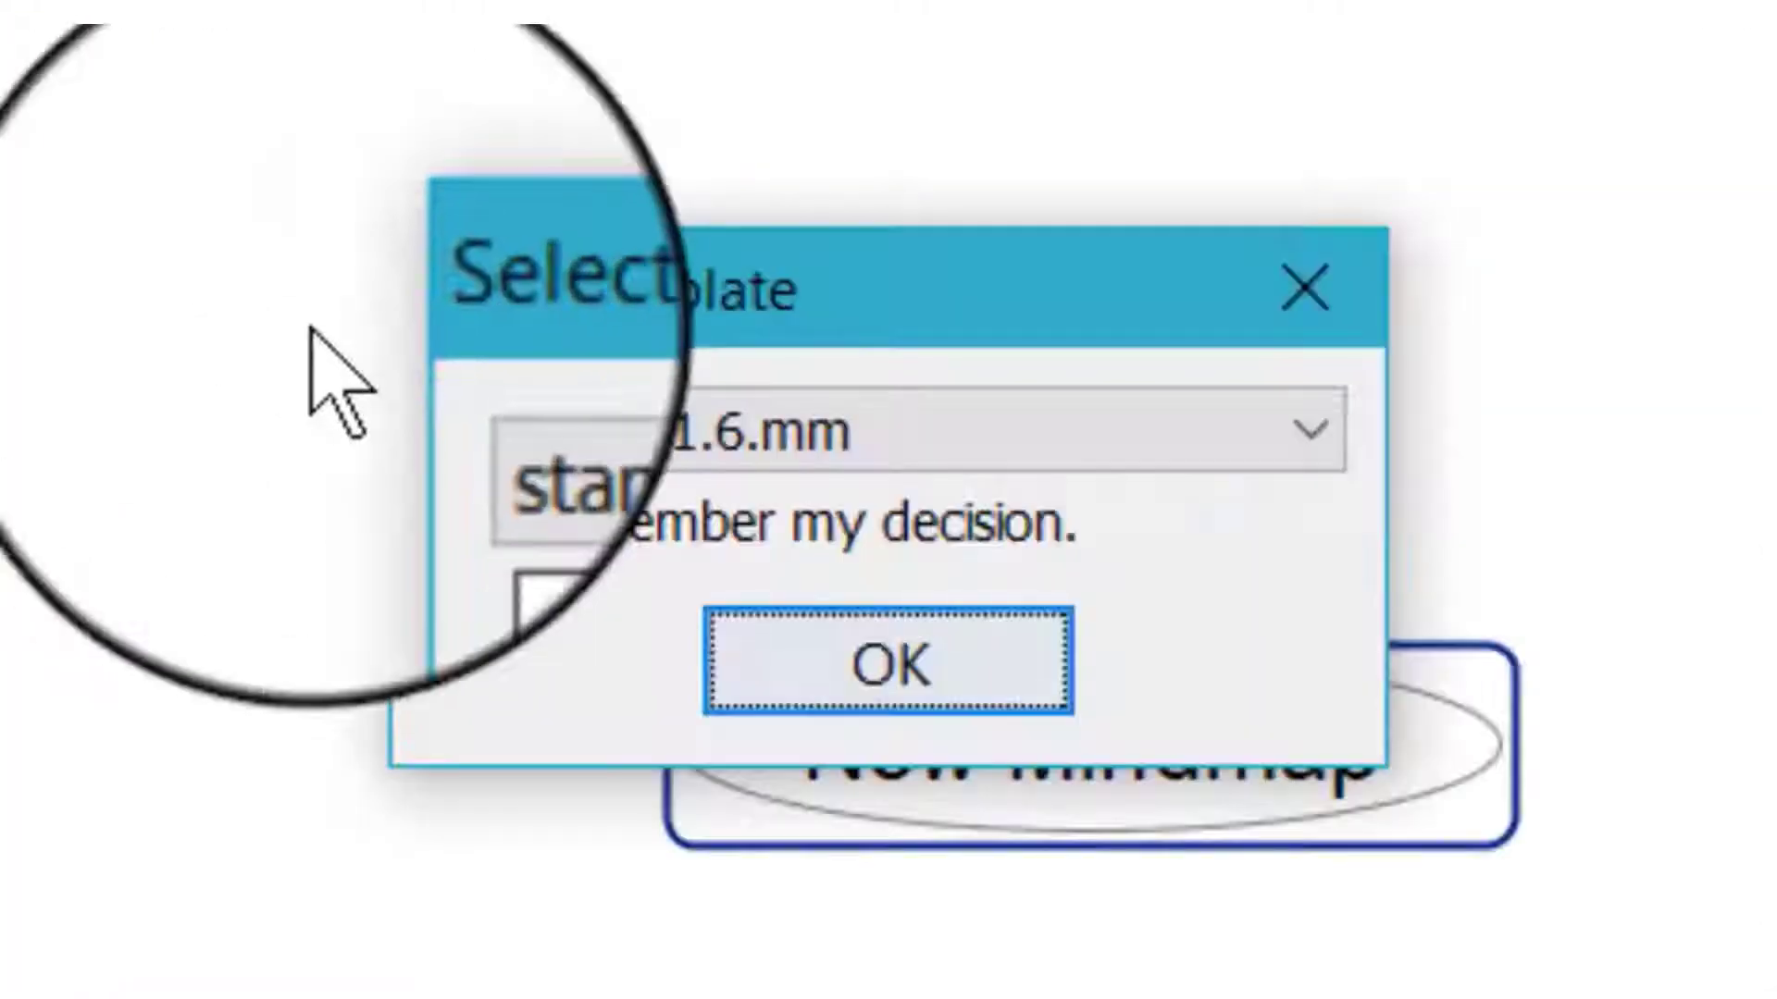
{"action": "left_click", "coordinate": [844, 476]}
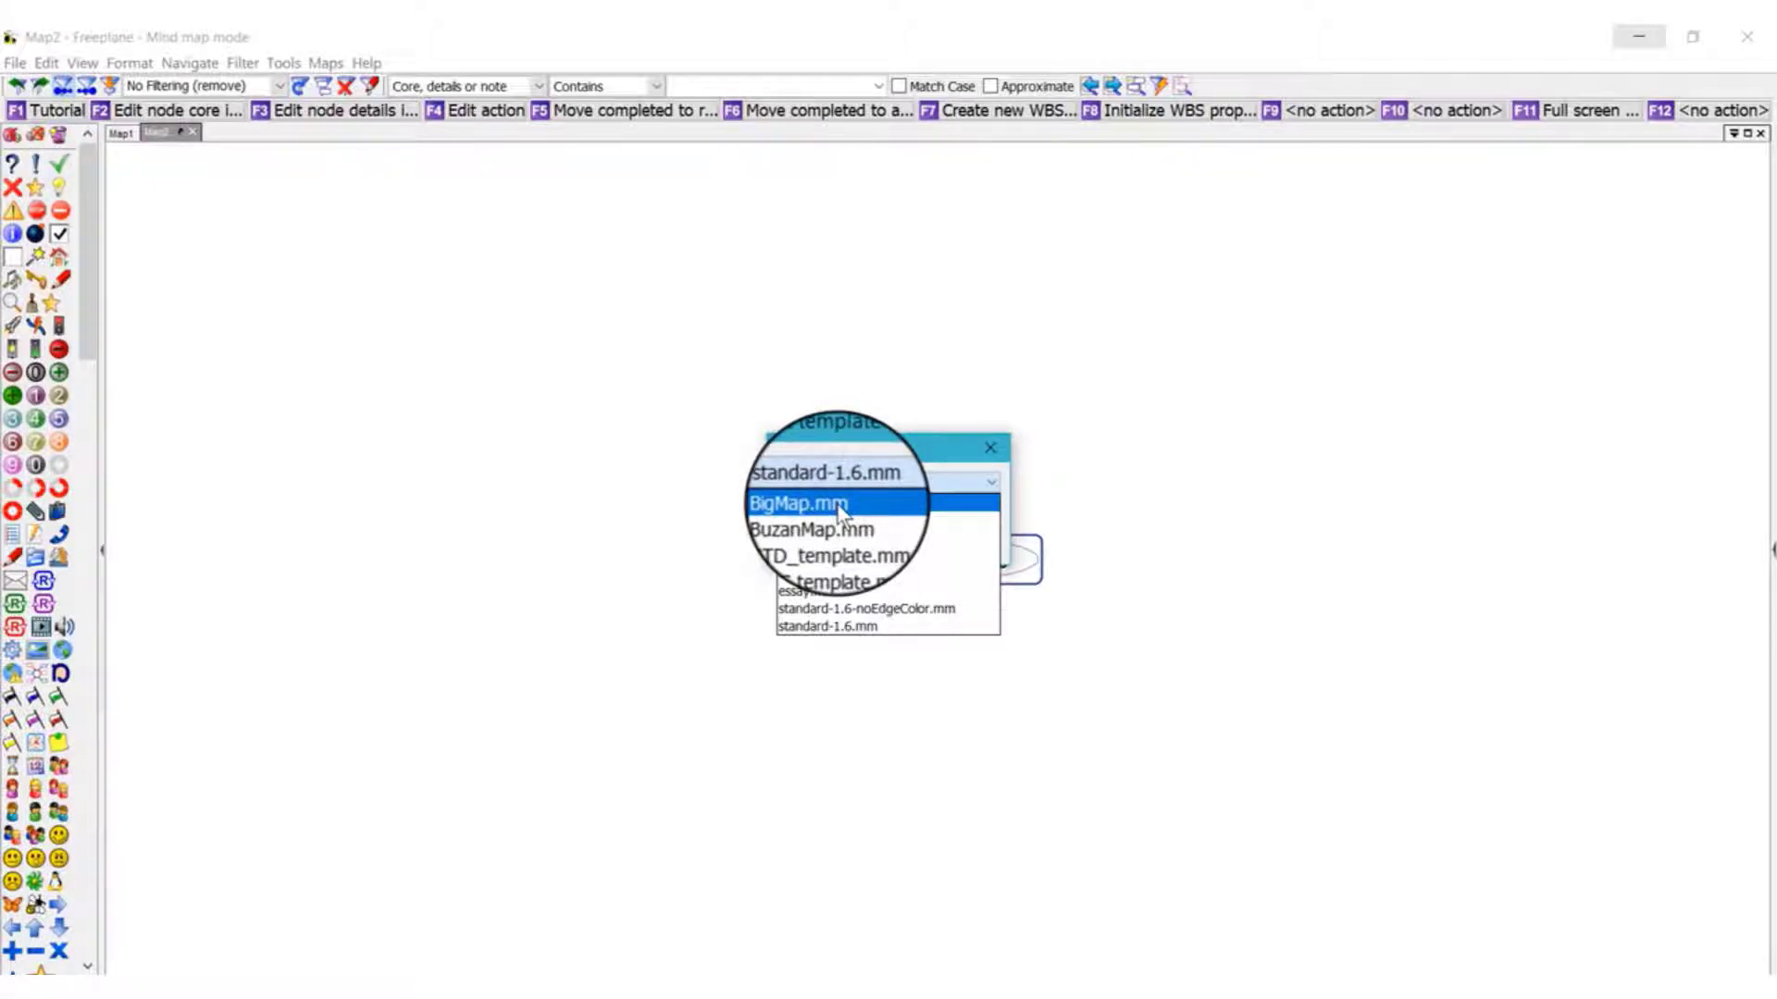
{"action": "left_click", "coordinate": [838, 507]}
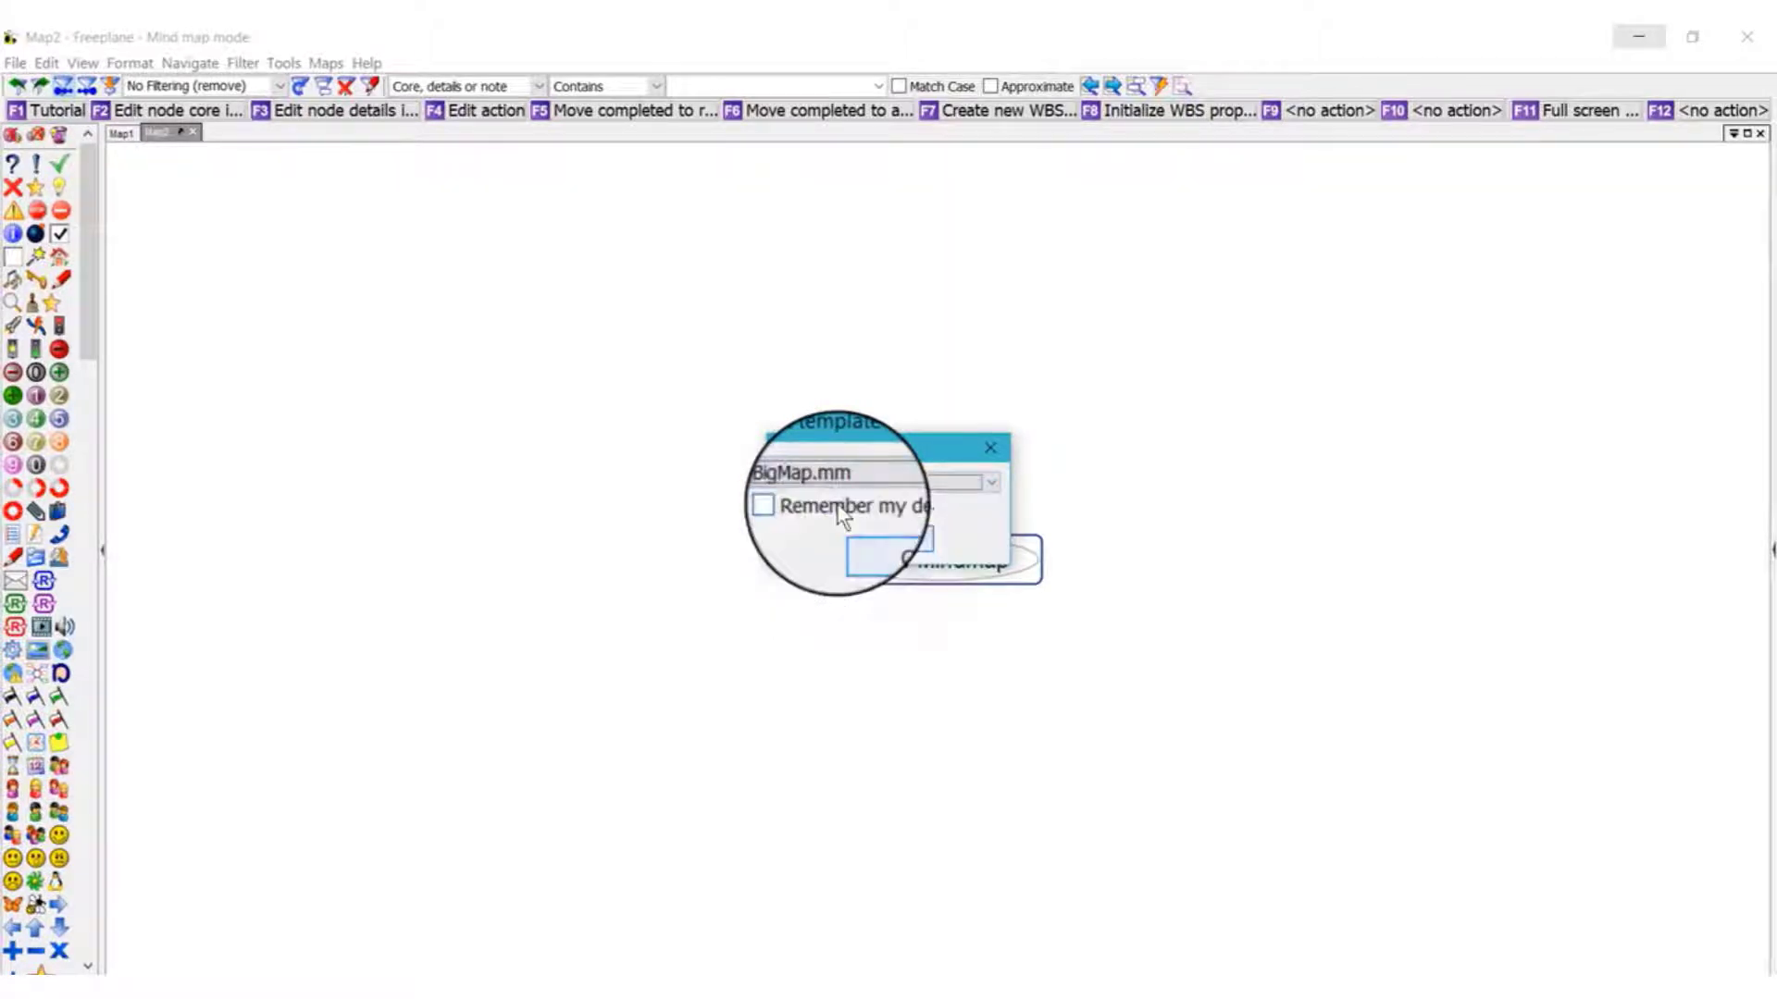
{"action": "left_click", "coordinate": [872, 545]}
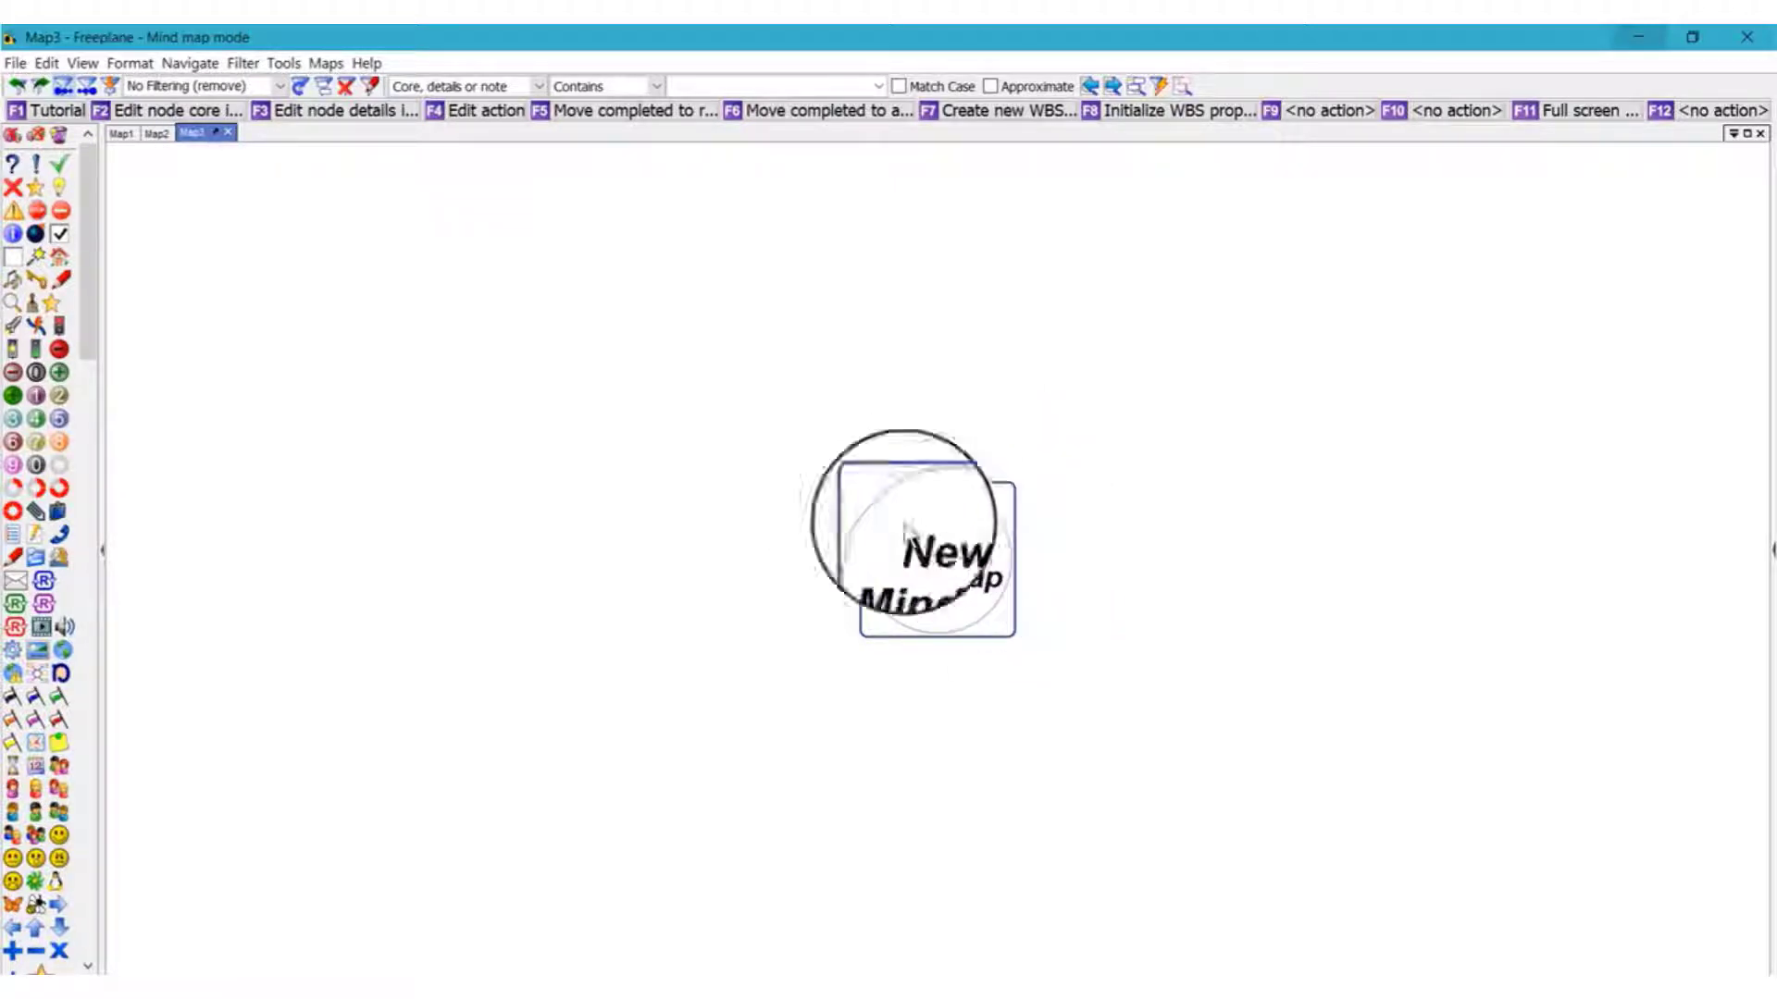
Step: Create another new map from the GTD_template.mm template and select its Projects node
{"action": "left_click", "coordinate": [15, 63]}
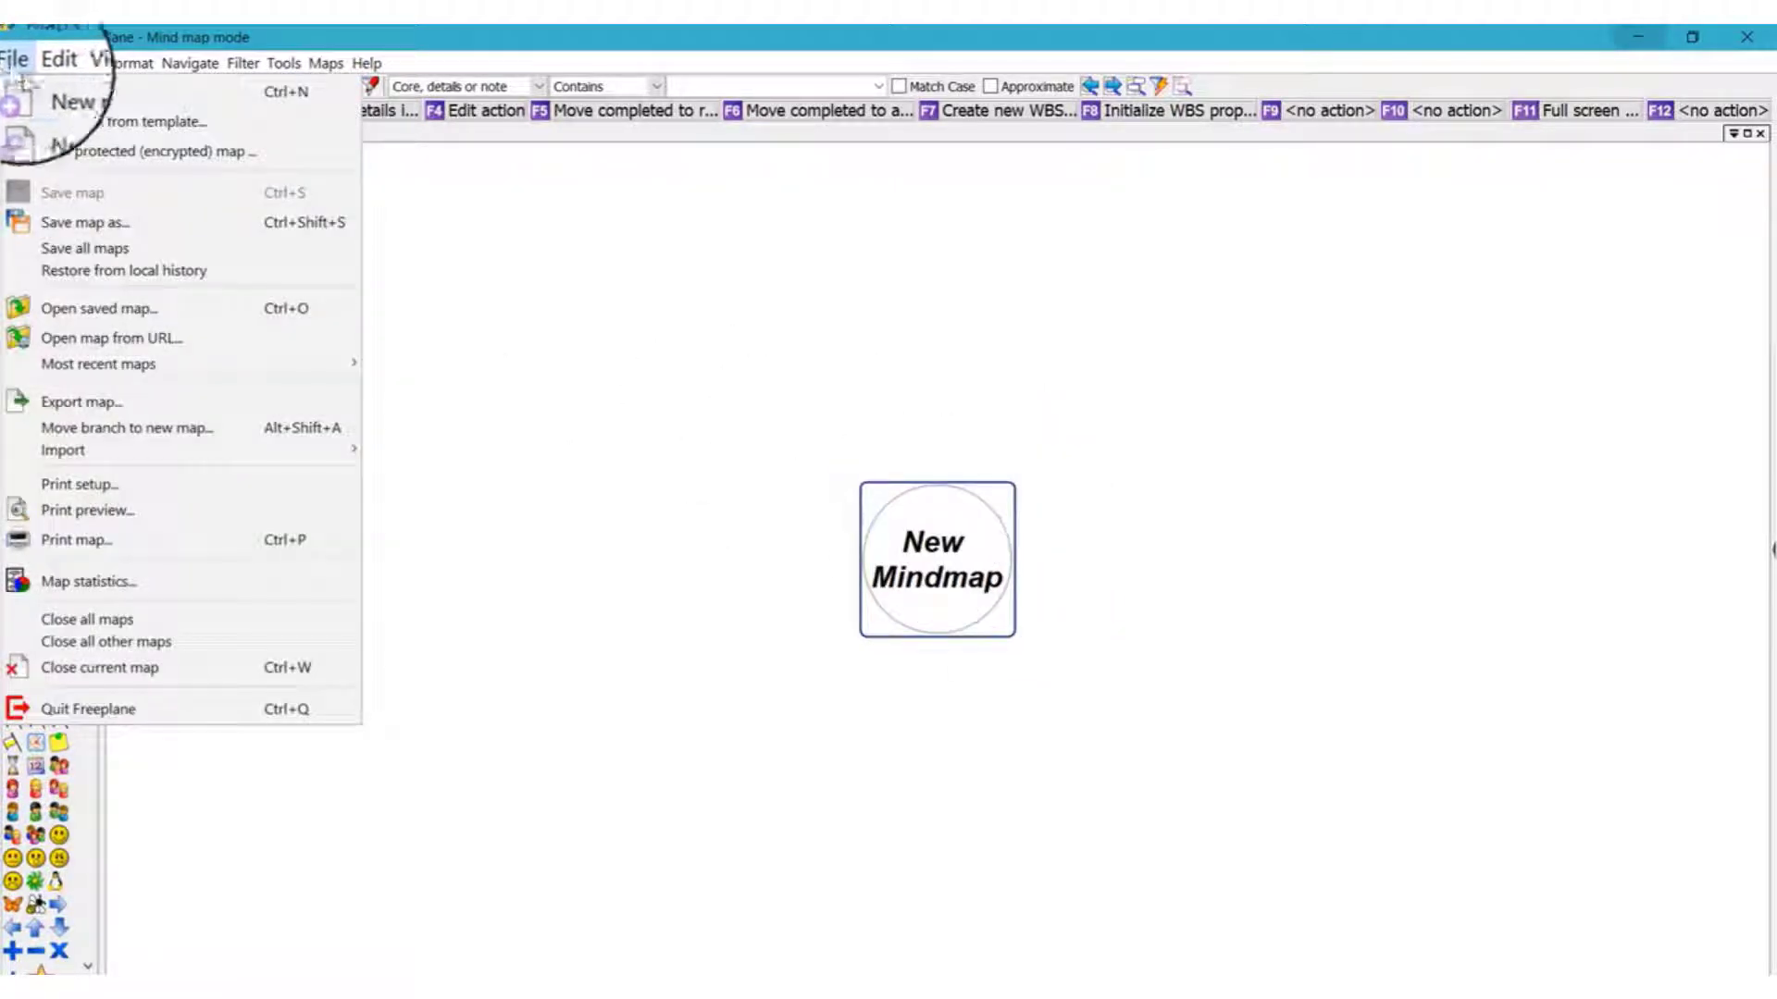
{"action": "left_click", "coordinate": [39, 81]}
{"action": "left_click", "coordinate": [809, 481]}
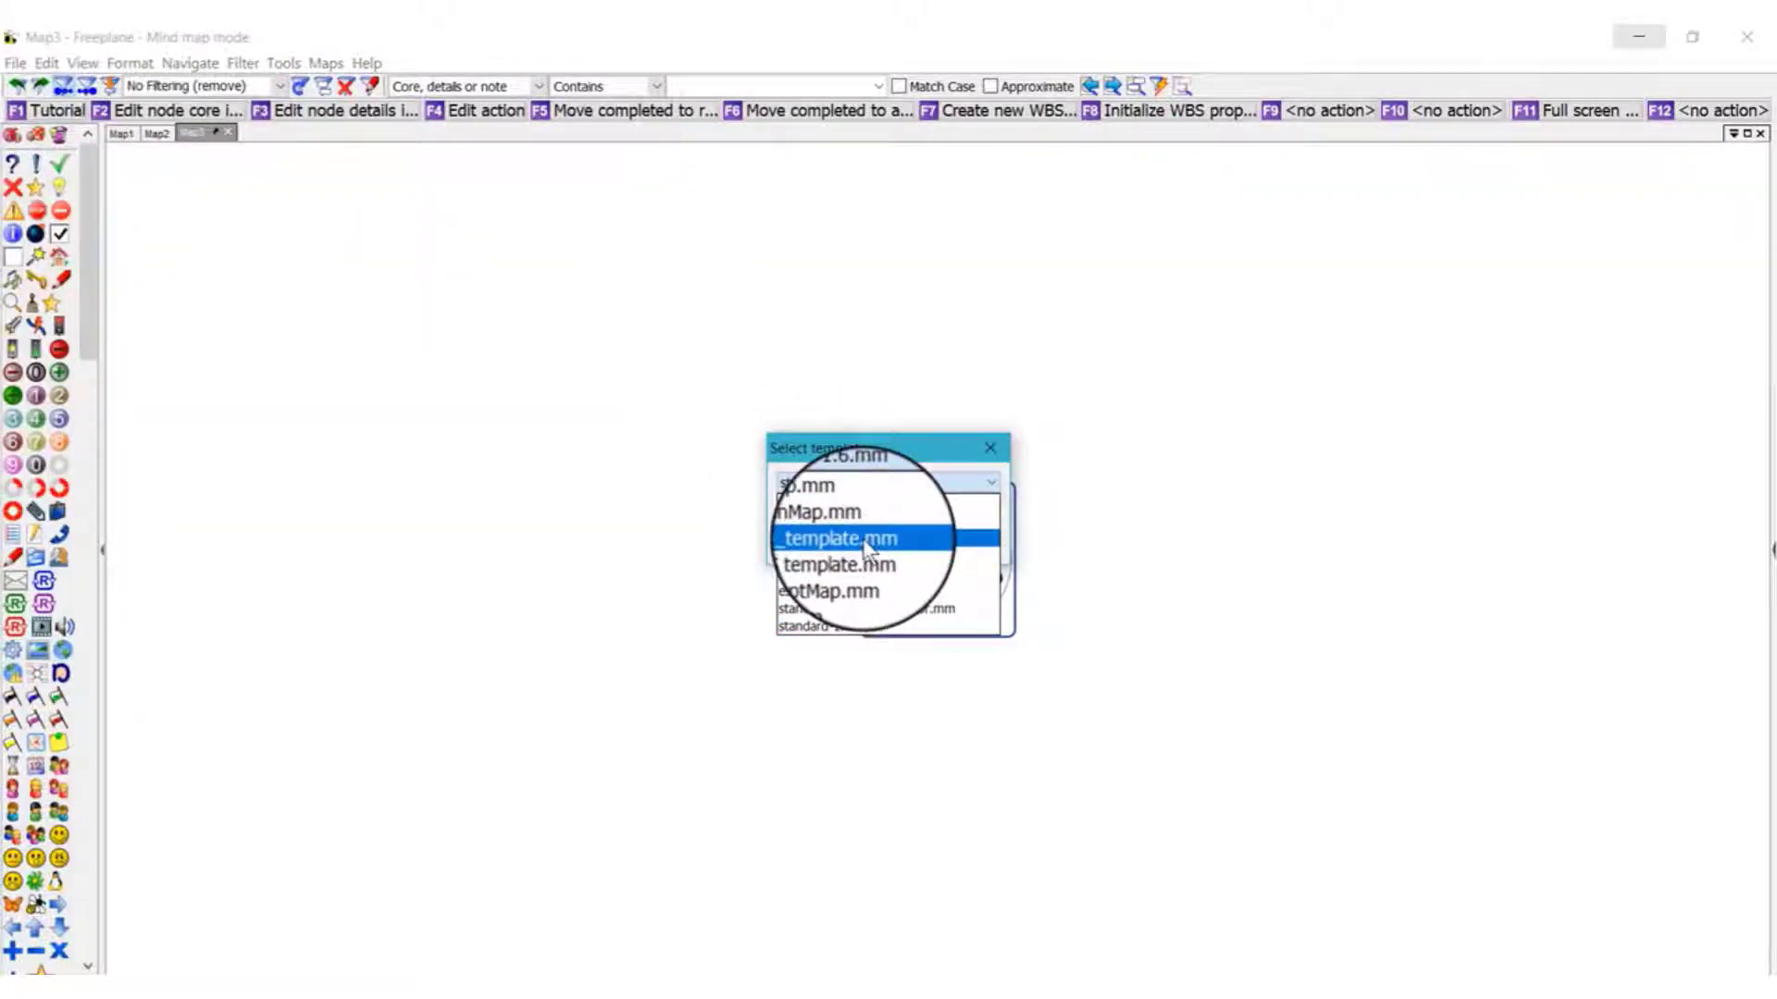
{"action": "left_click", "coordinate": [867, 539]}
{"action": "left_click", "coordinate": [890, 546]}
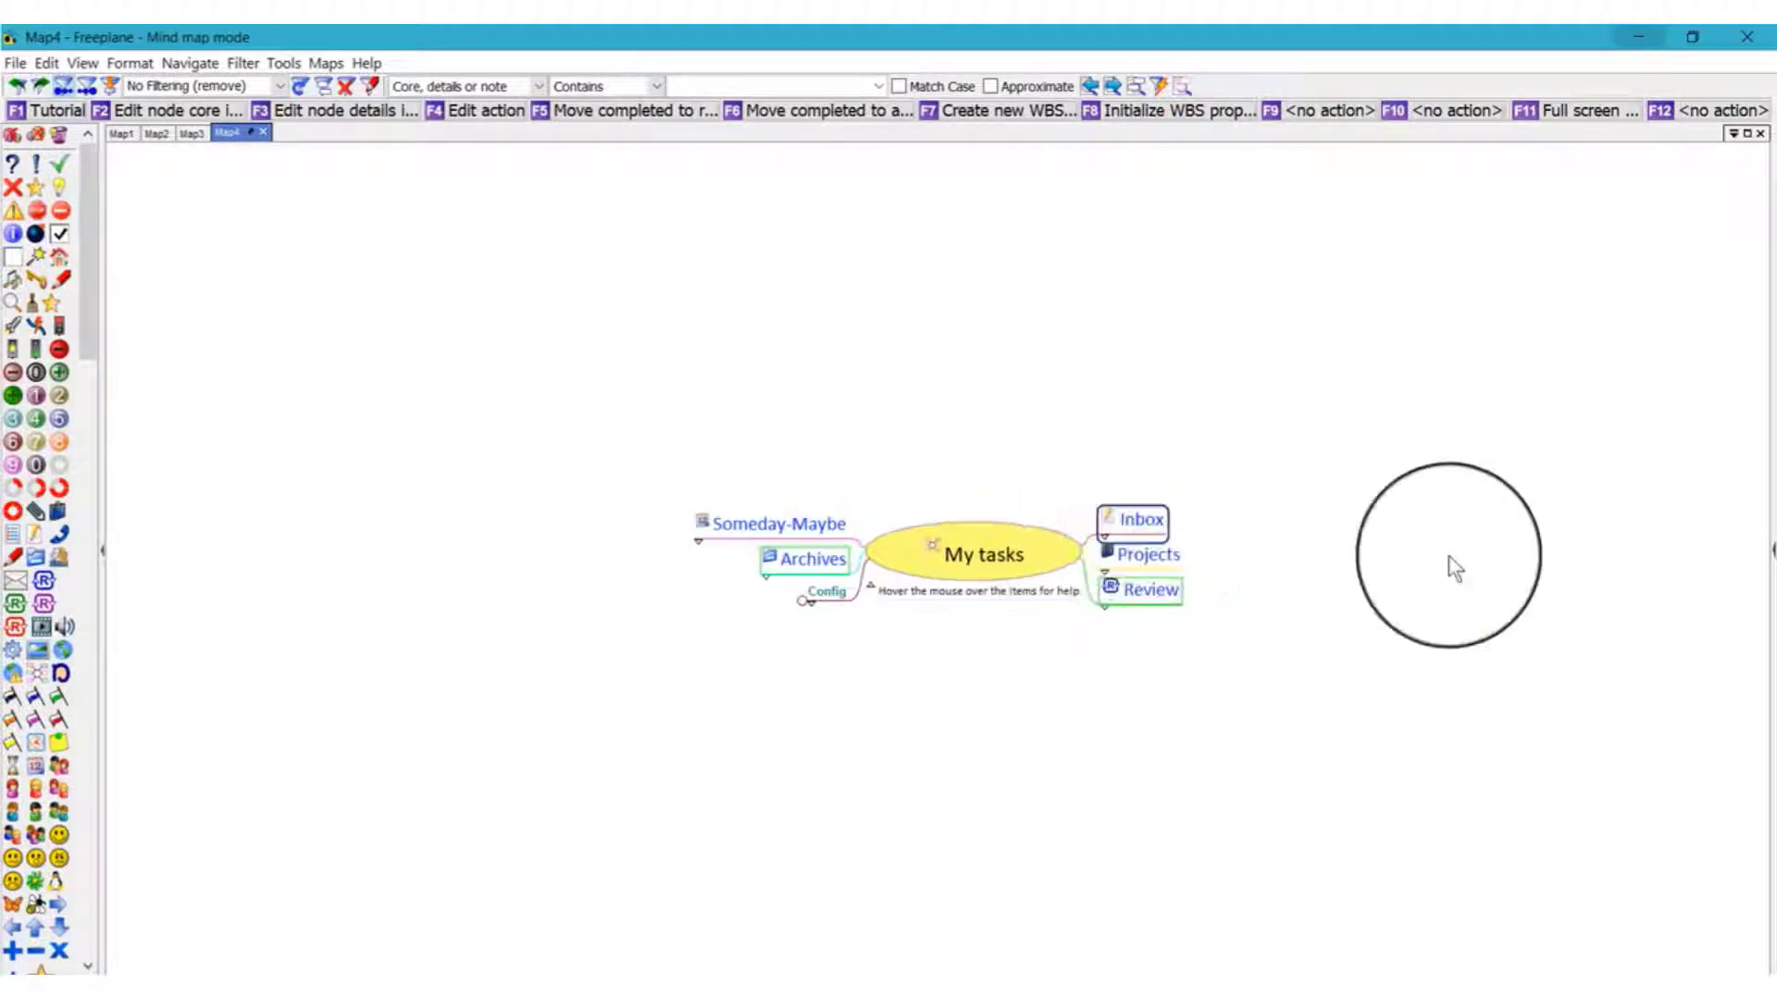
{"action": "left_click", "coordinate": [877, 542]}
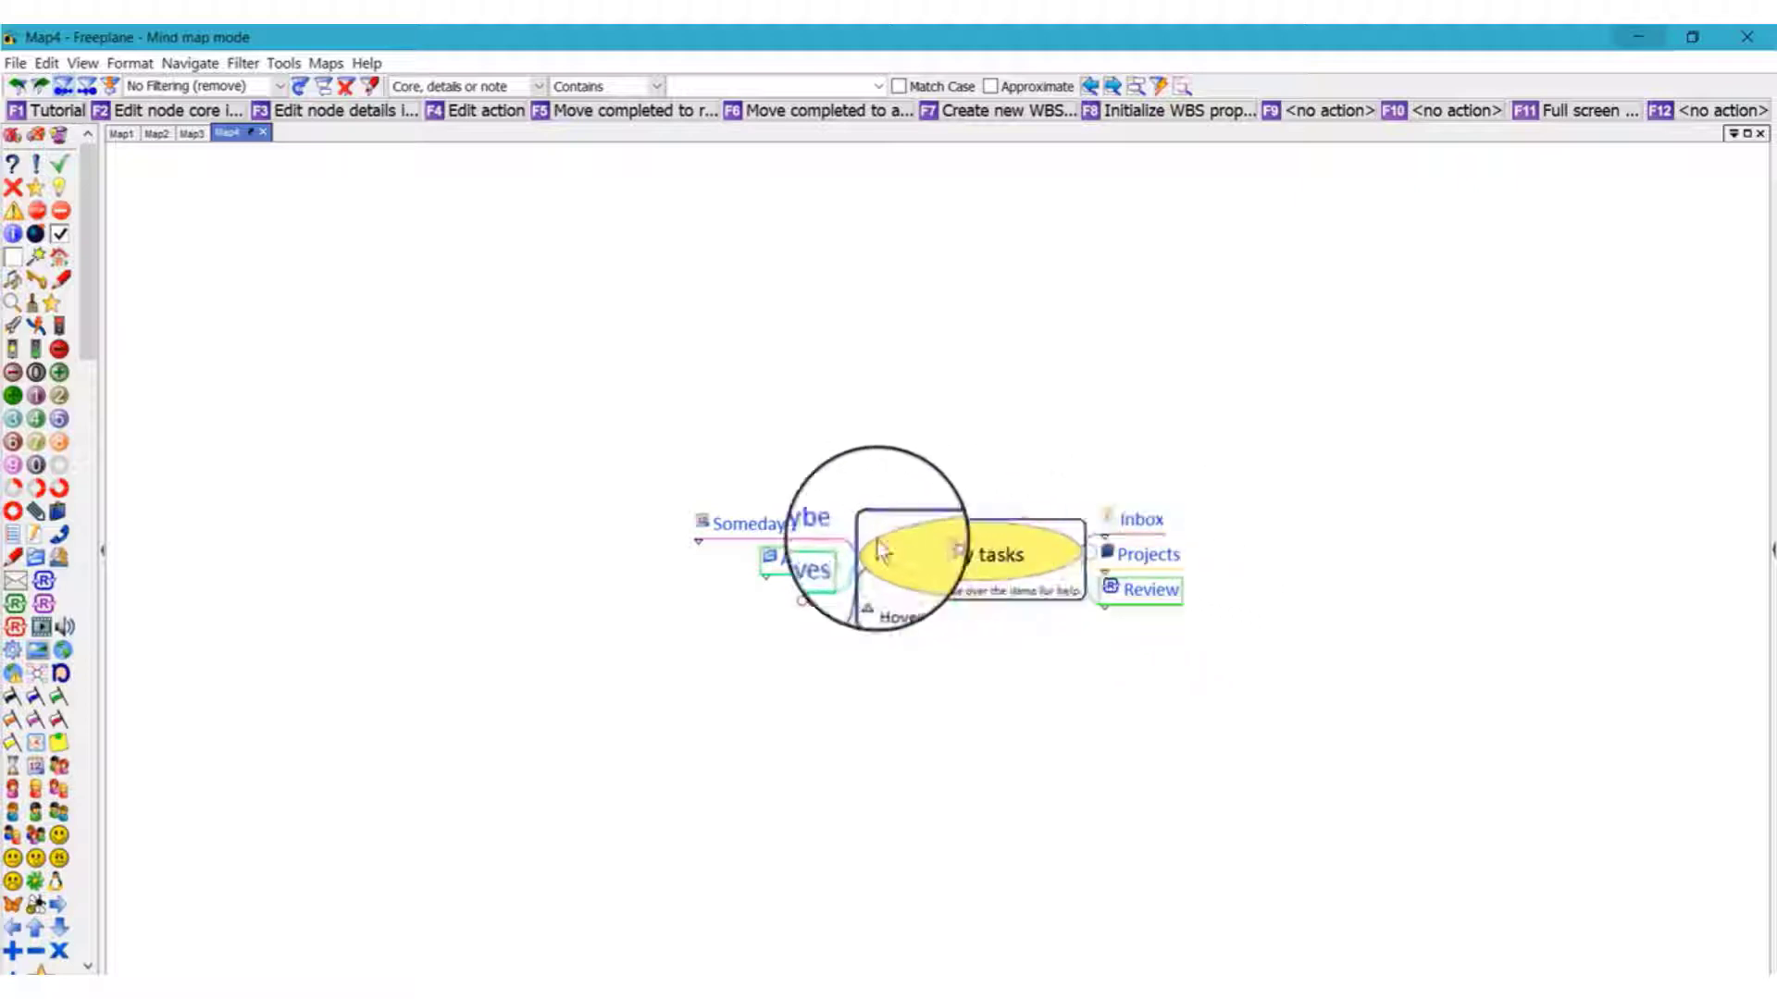
{"action": "left_click", "coordinate": [1125, 554]}
Step: Create a new map from the WBS template.mm template and look over its task tree and help notes
{"action": "left_click", "coordinate": [16, 65]}
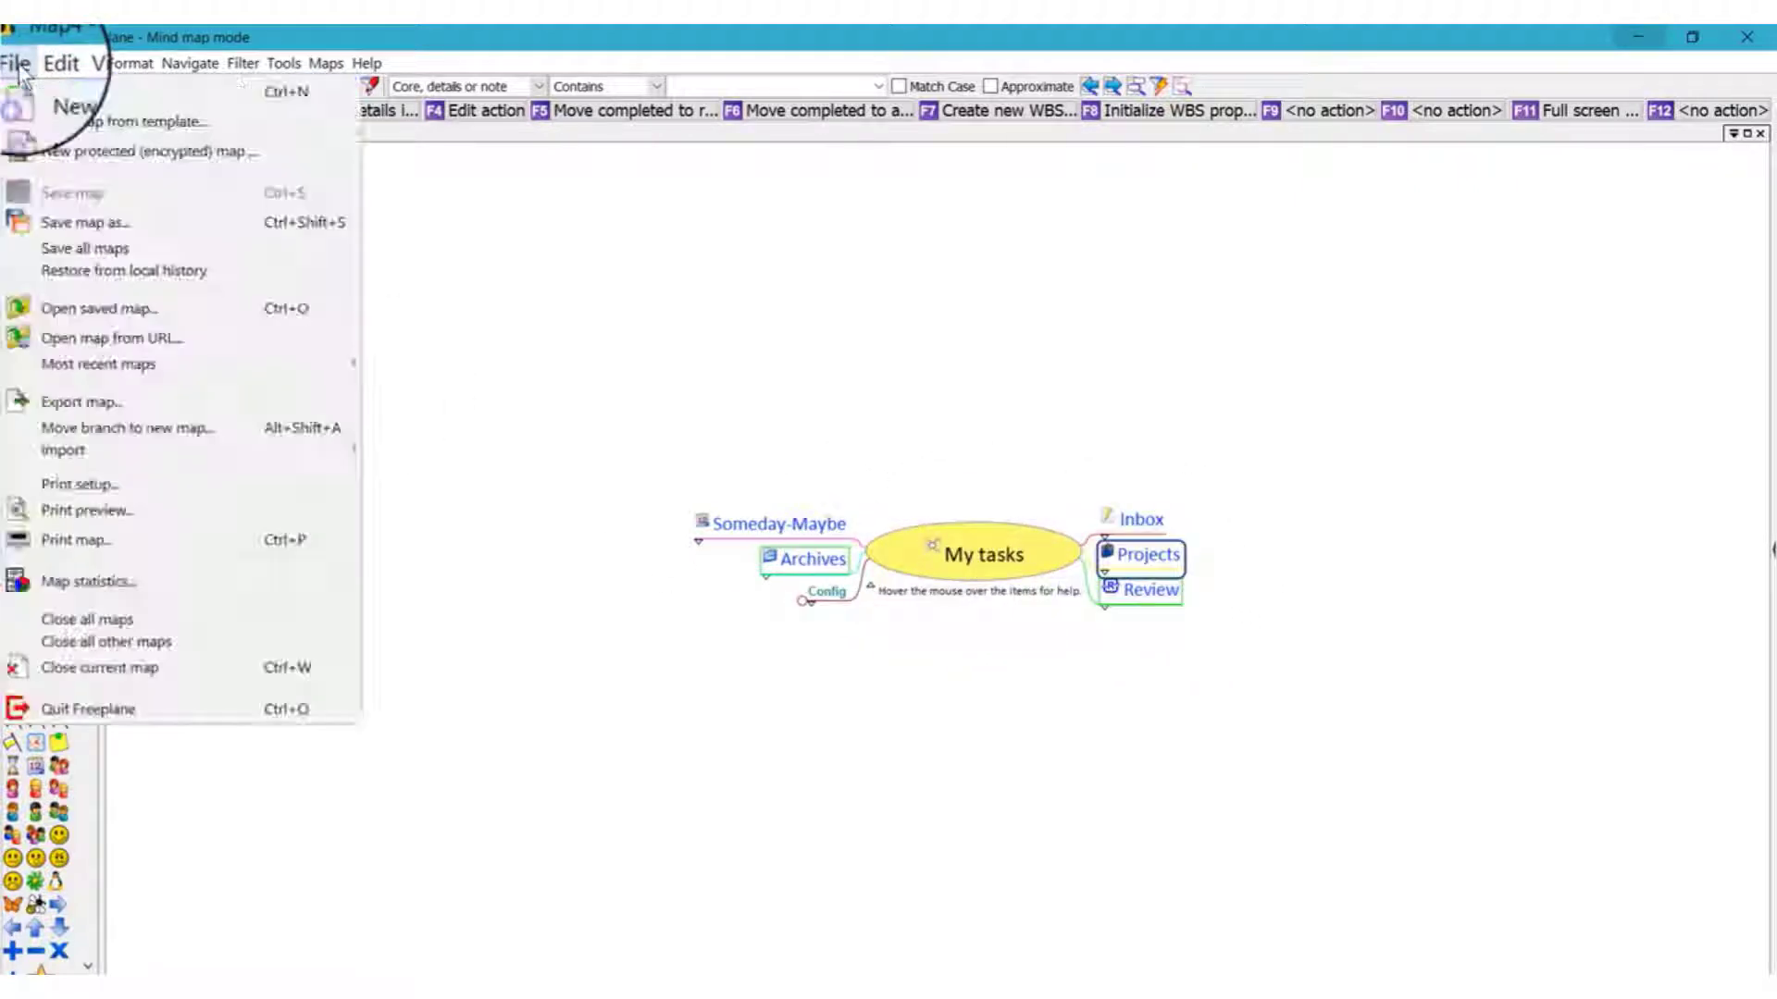
{"action": "left_click", "coordinate": [74, 121]}
{"action": "left_click", "coordinate": [841, 486]}
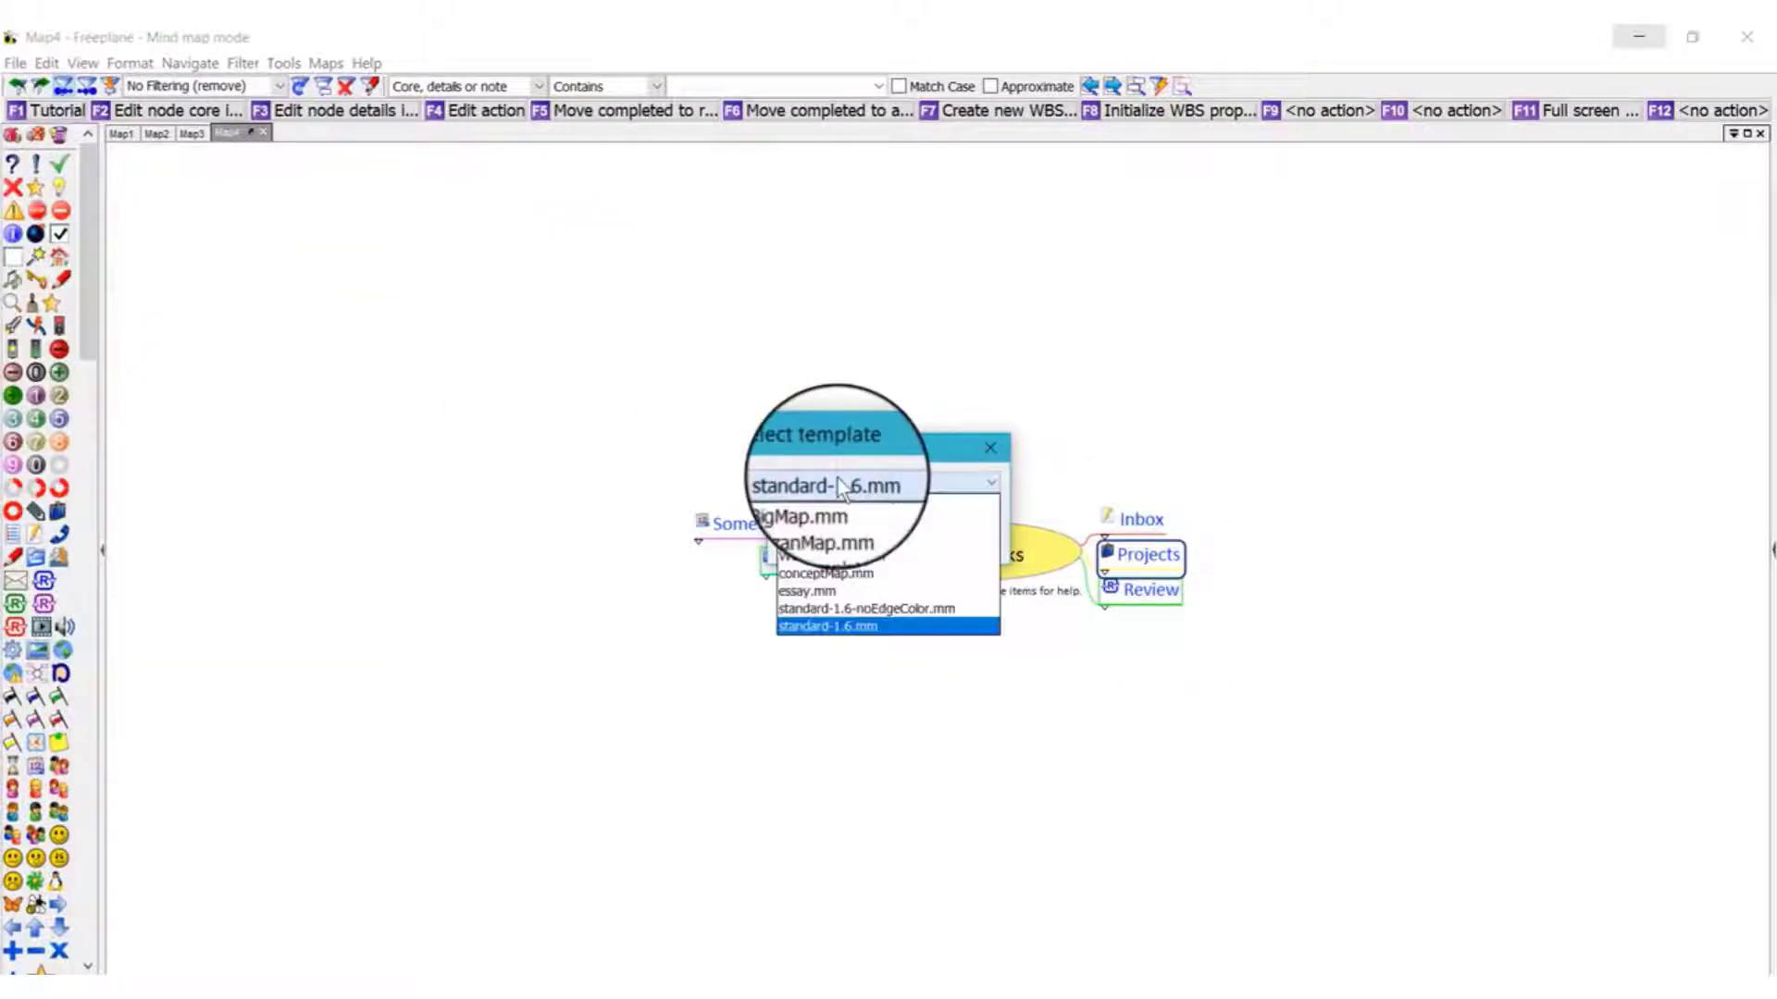
{"action": "left_click", "coordinate": [876, 561]}
{"action": "left_click", "coordinate": [886, 532]}
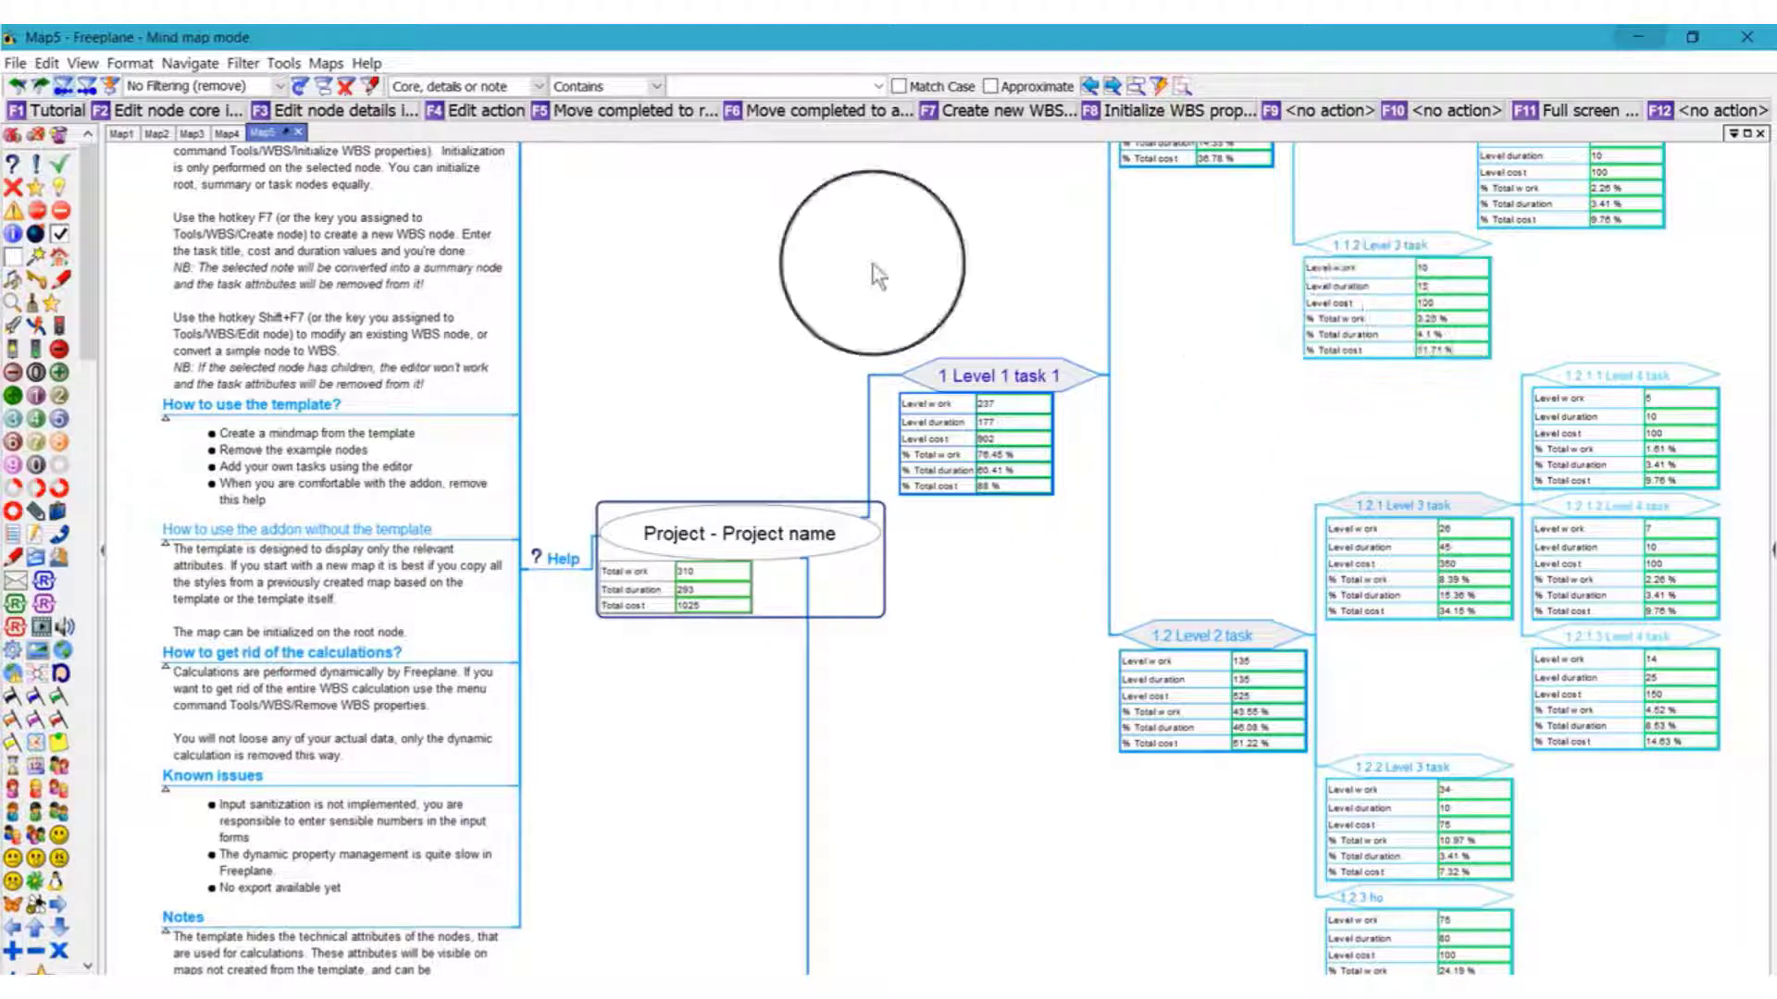
{"action": "scroll", "coordinate": [1068, 320], "scroll_direction": "up", "scroll_amount": 5}
{"action": "scroll", "coordinate": [1093, 319], "scroll_direction": "down", "scroll_amount": 3}
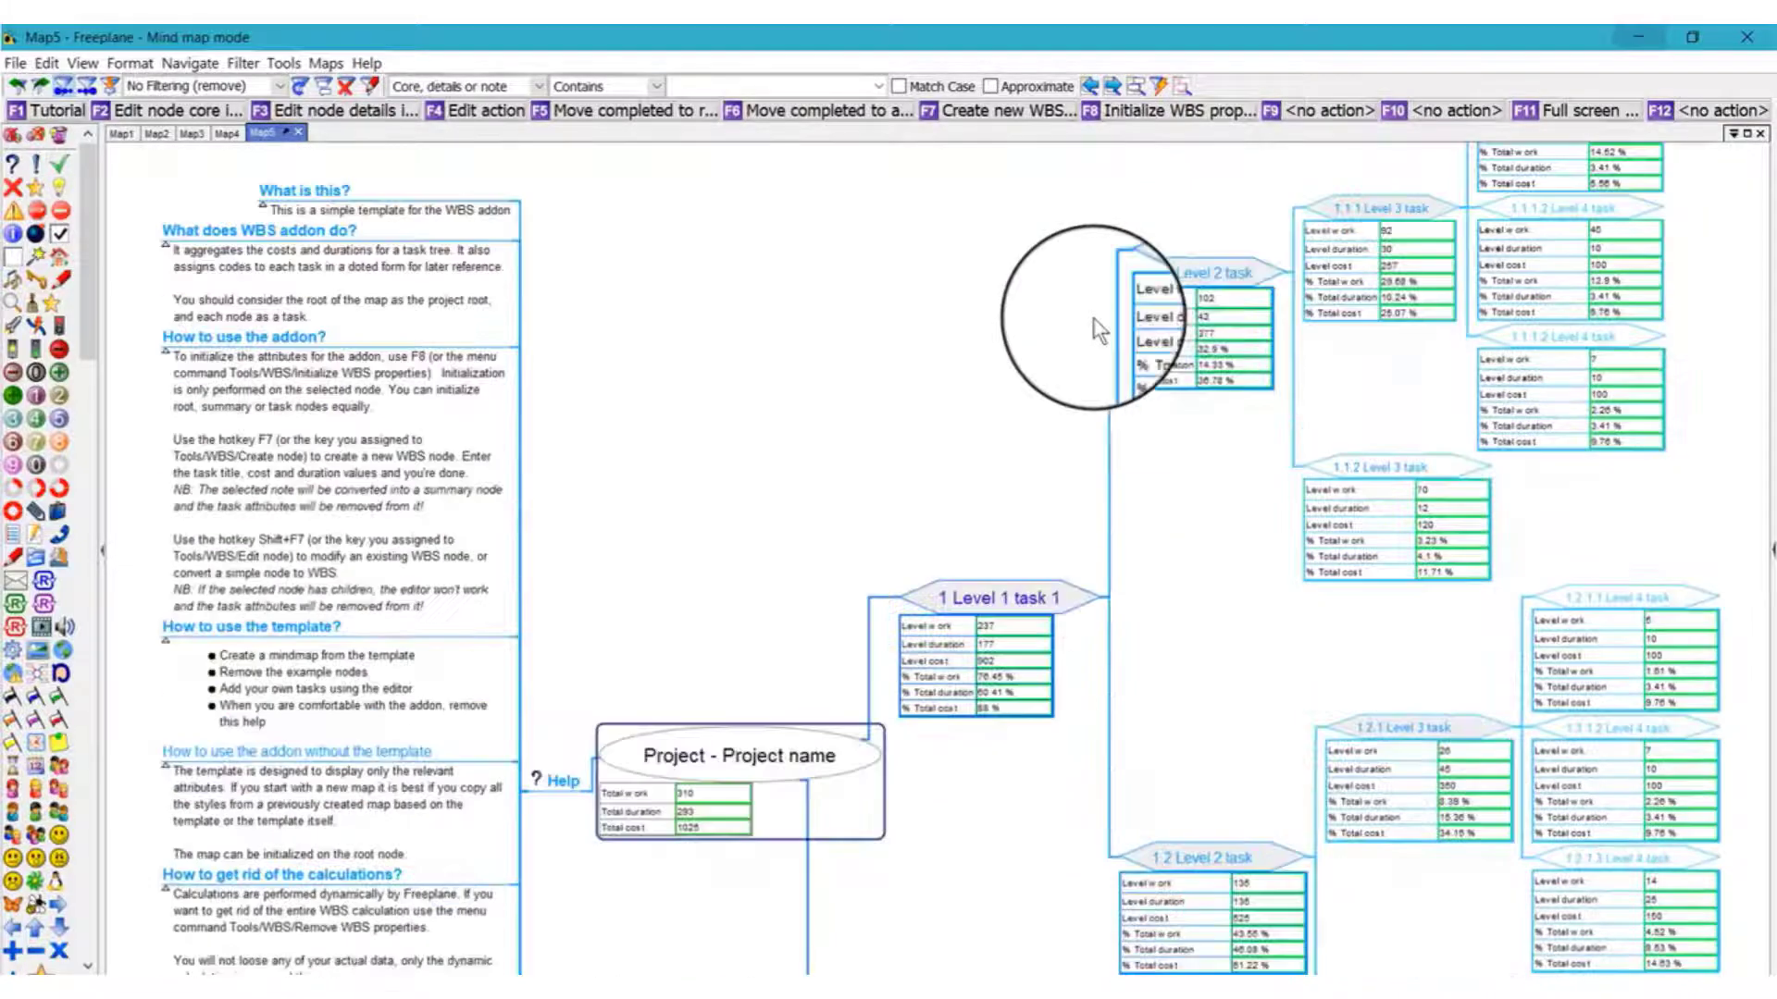
{"action": "scroll", "coordinate": [962, 462], "scroll_direction": "down", "scroll_amount": 8}
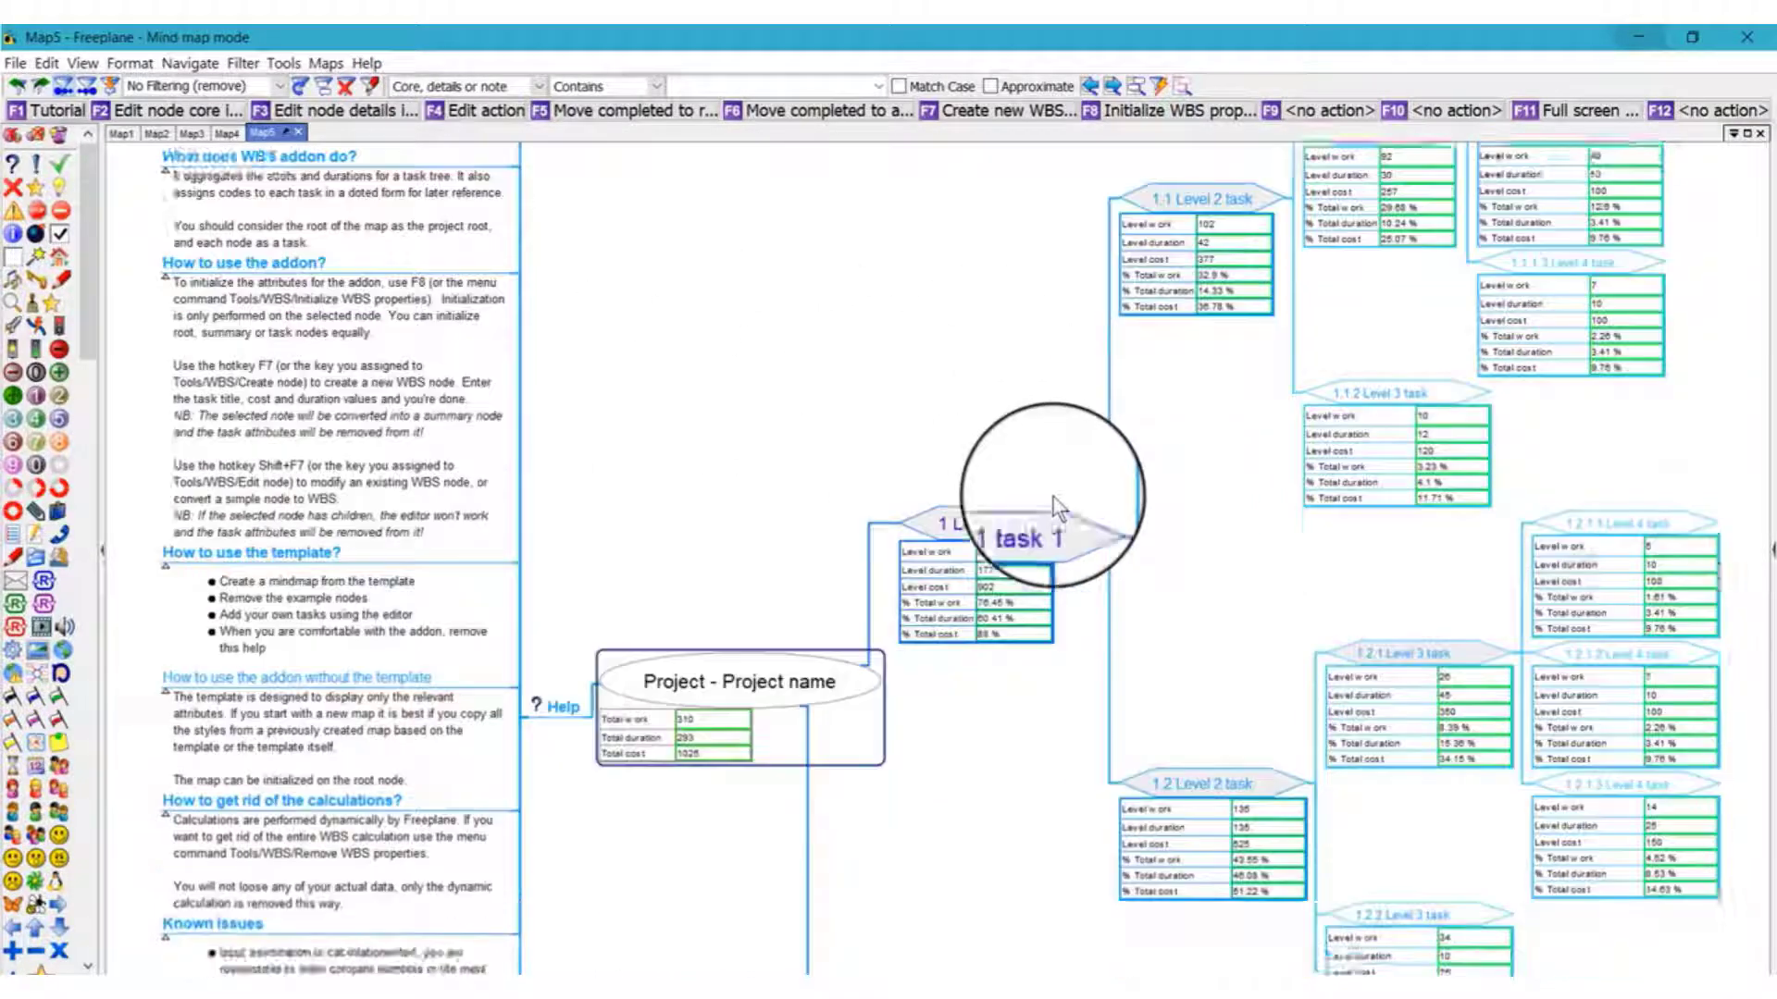
{"action": "scroll", "coordinate": [1075, 497], "scroll_direction": "up", "scroll_amount": 8}
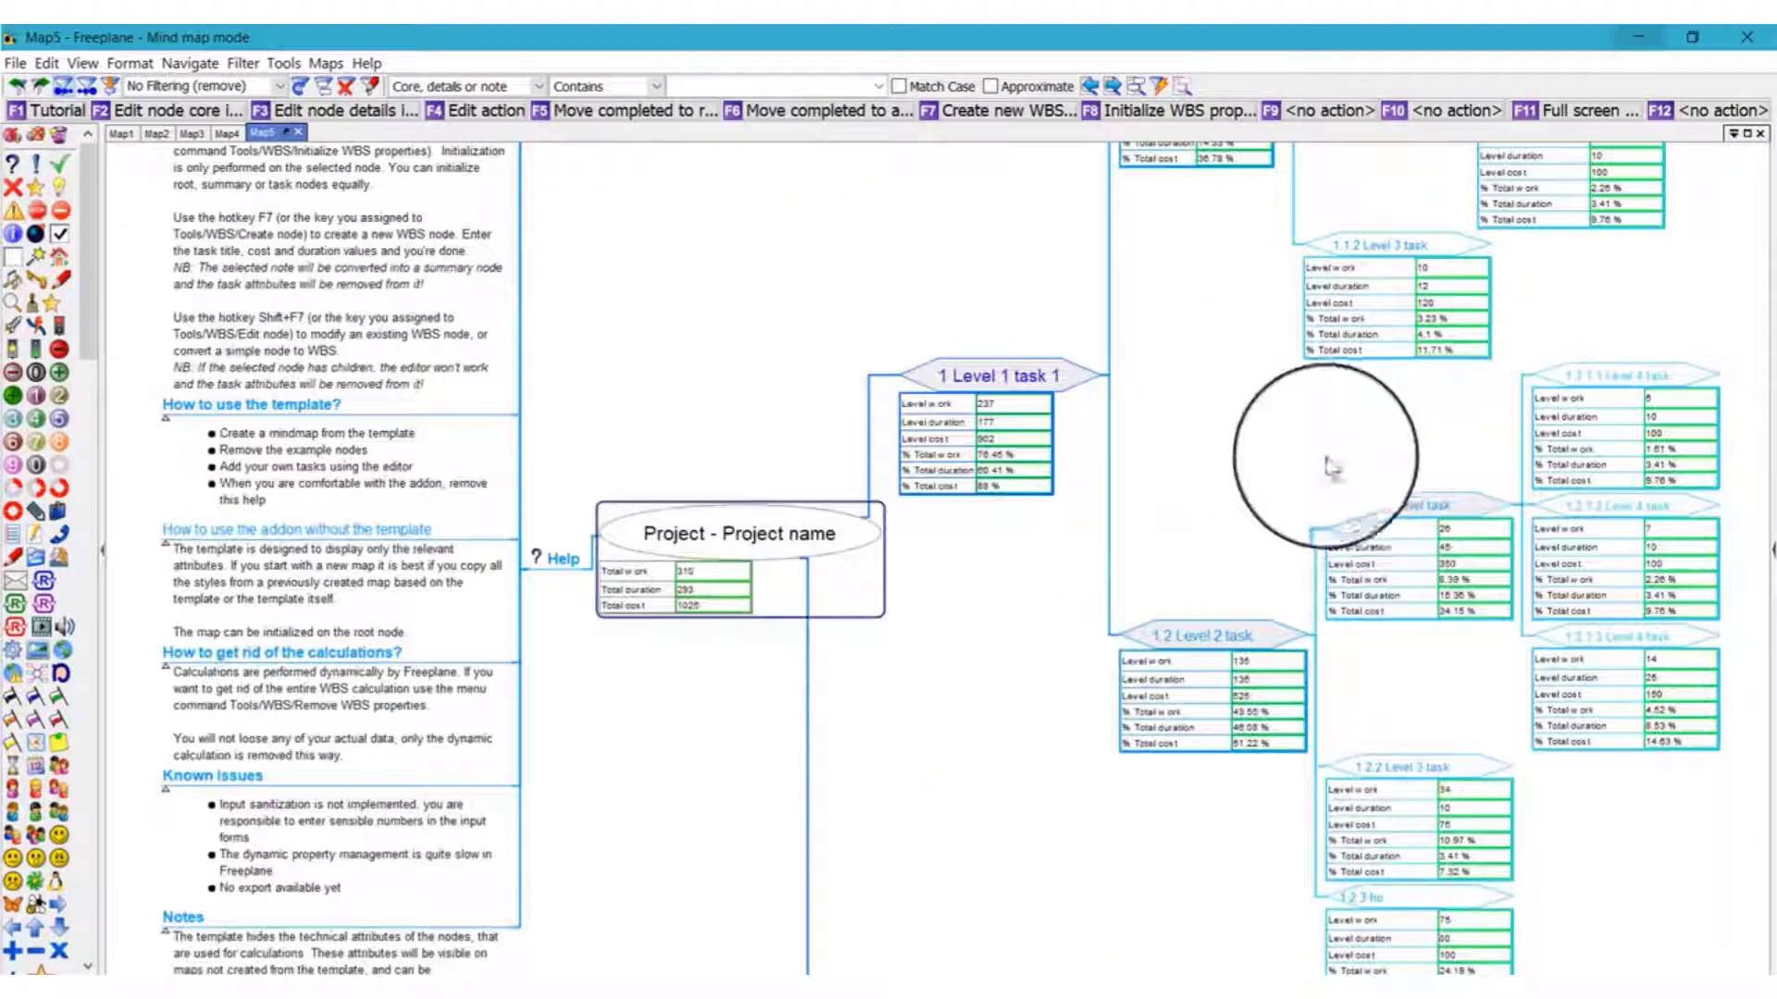
Step: Create a new map from the conceptMap.mm template
{"action": "left_click", "coordinate": [16, 63]}
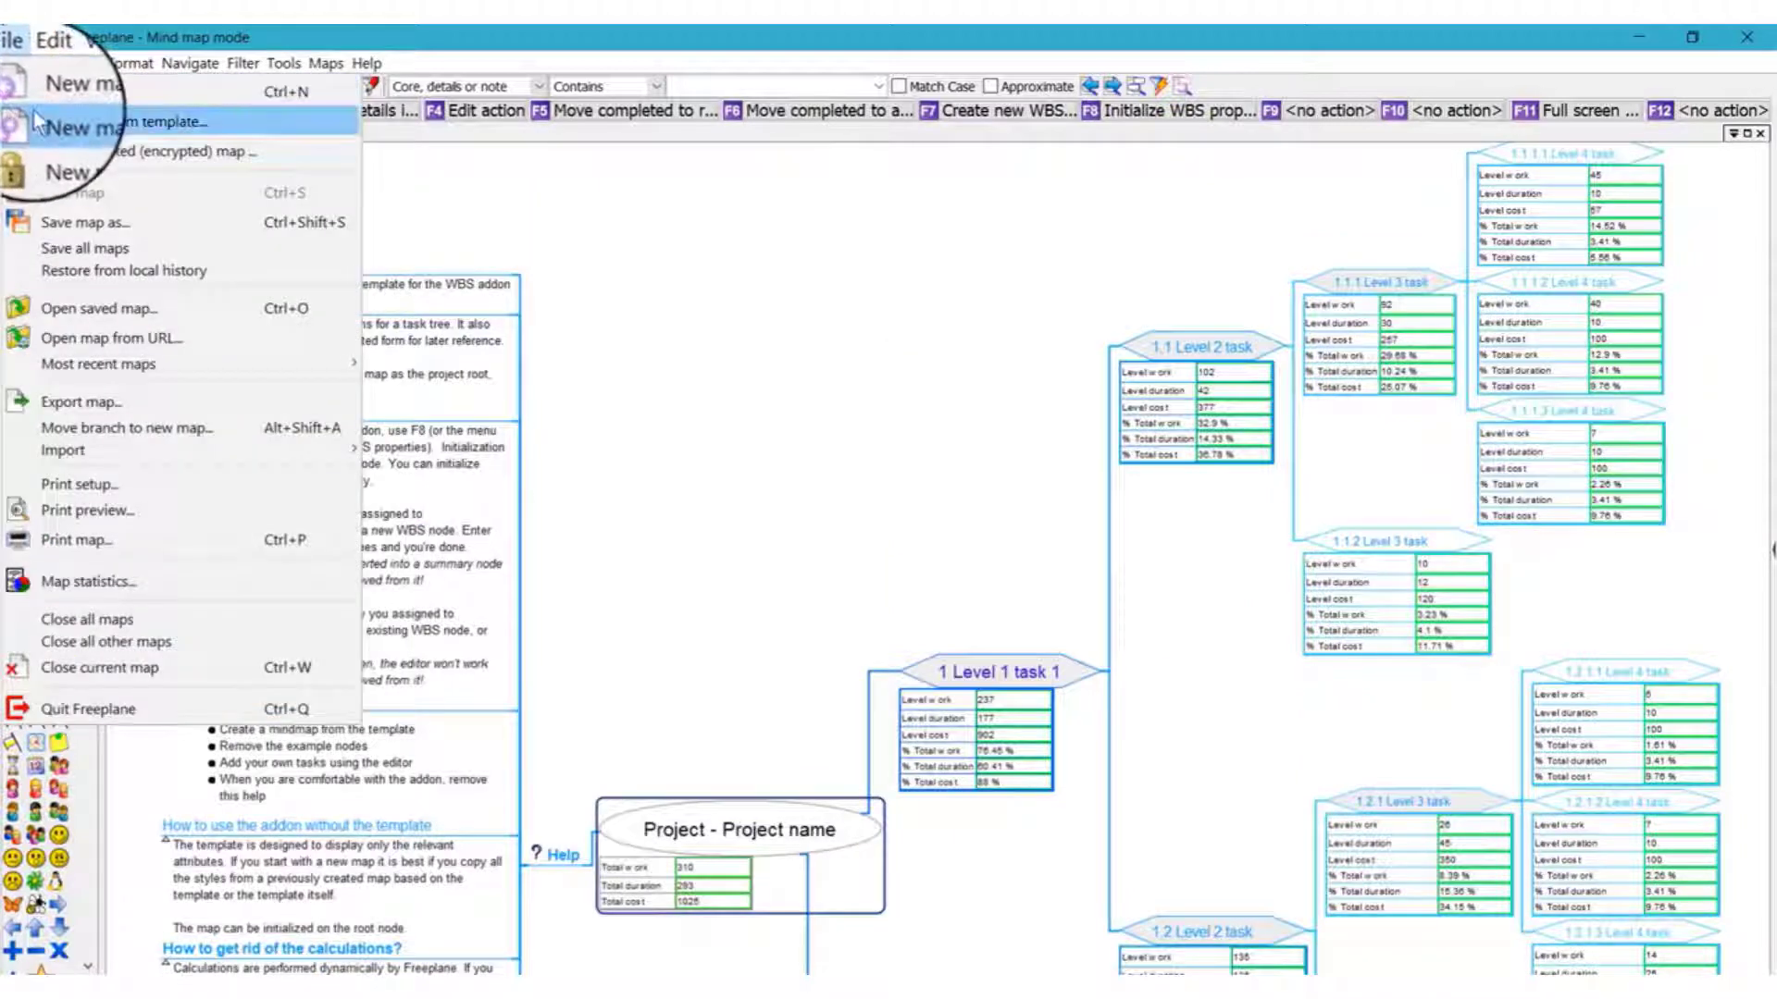
{"action": "left_click", "coordinate": [13, 95]}
{"action": "left_click", "coordinate": [832, 482]}
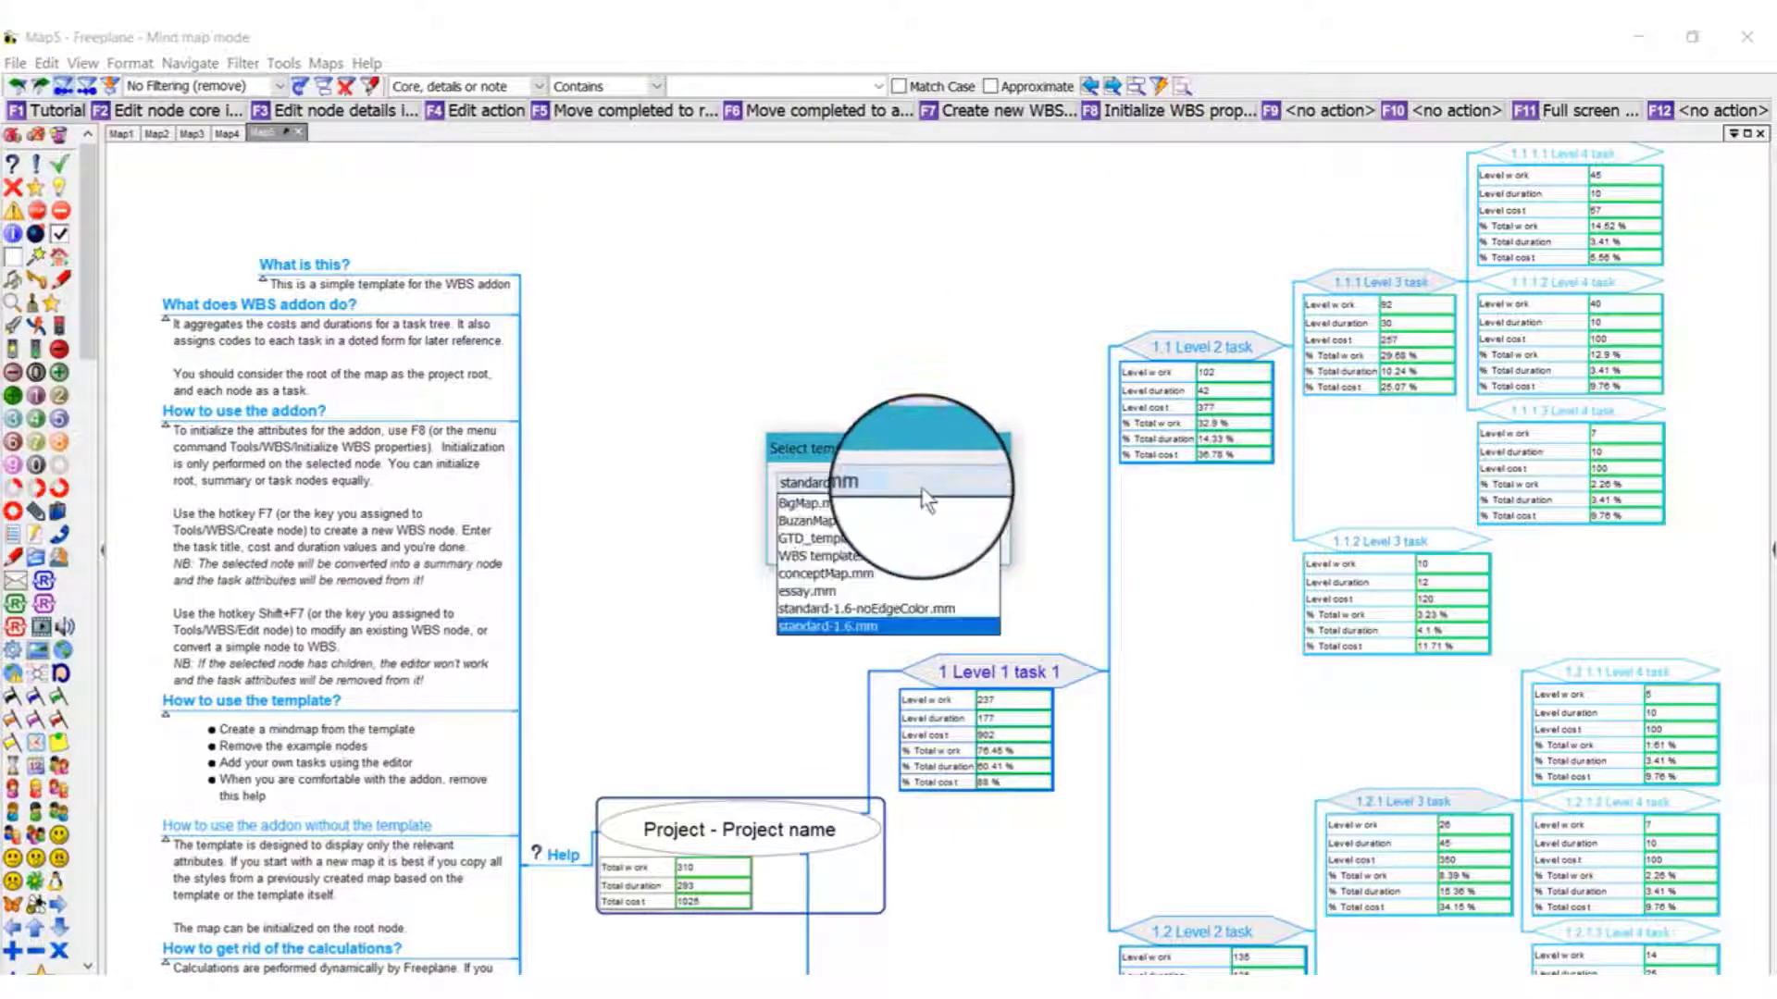
{"action": "left_click", "coordinate": [913, 508]}
{"action": "left_click", "coordinate": [913, 508]}
{"action": "left_click", "coordinate": [819, 482]}
{"action": "left_click", "coordinate": [819, 483]}
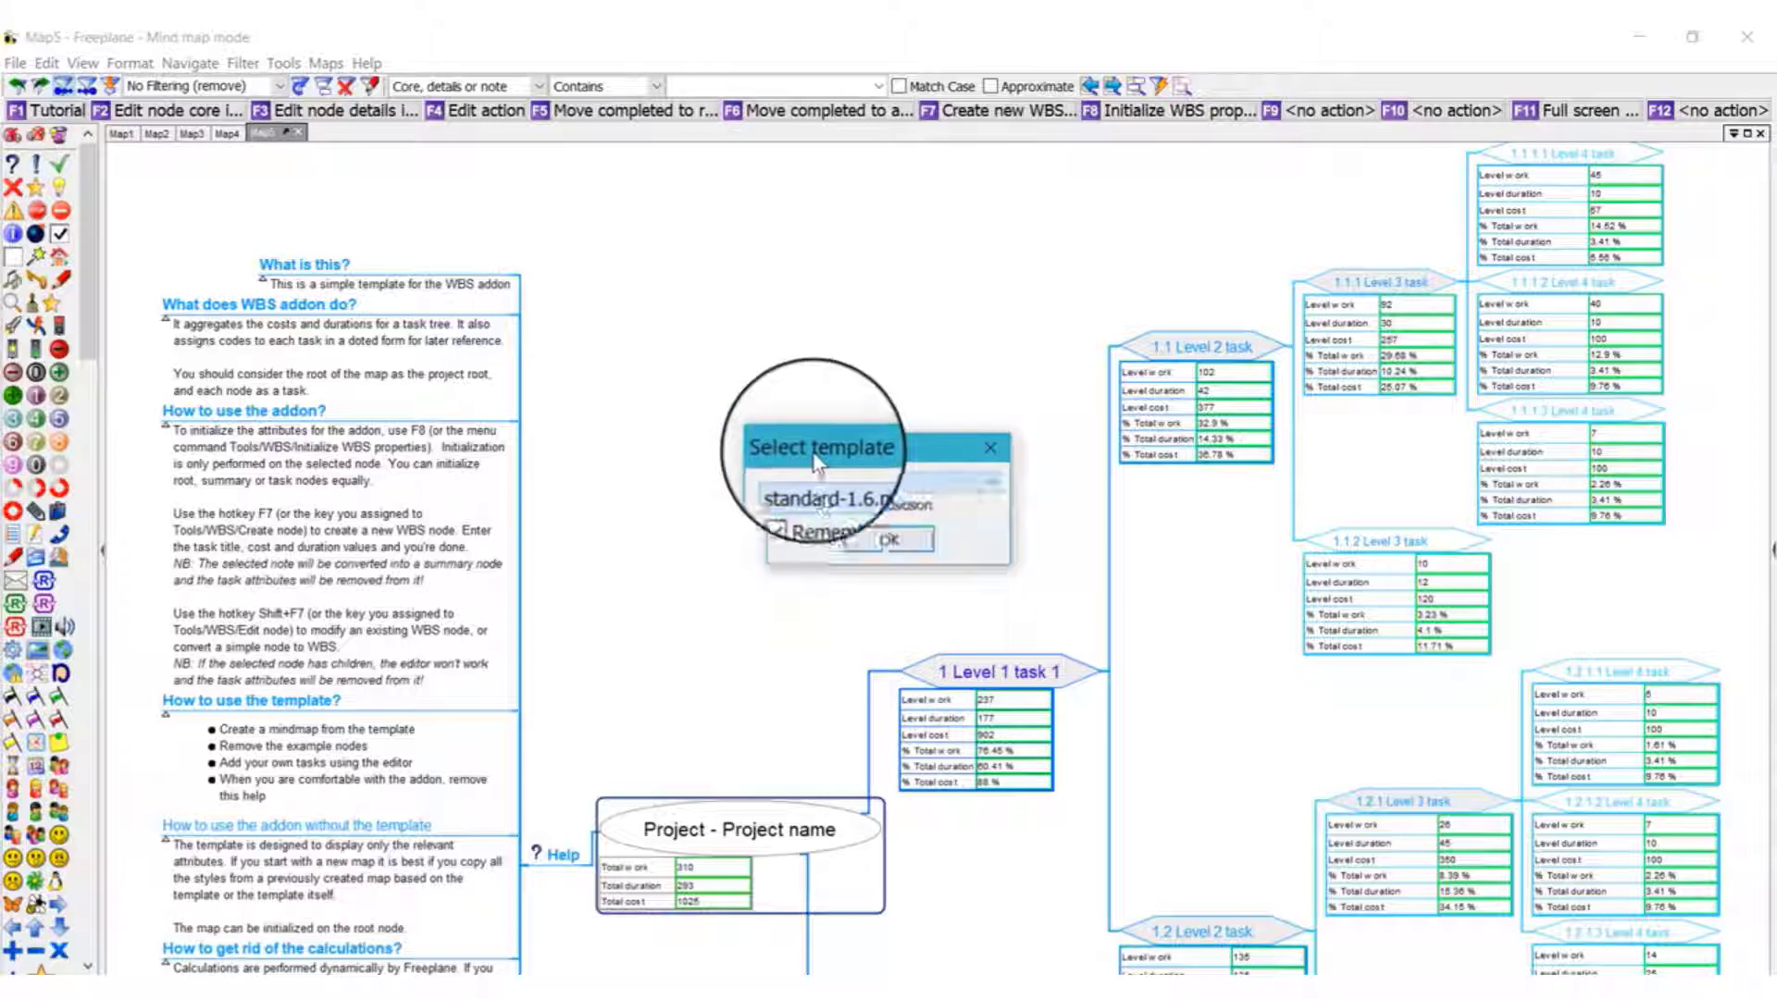
{"action": "left_click", "coordinate": [820, 482]}
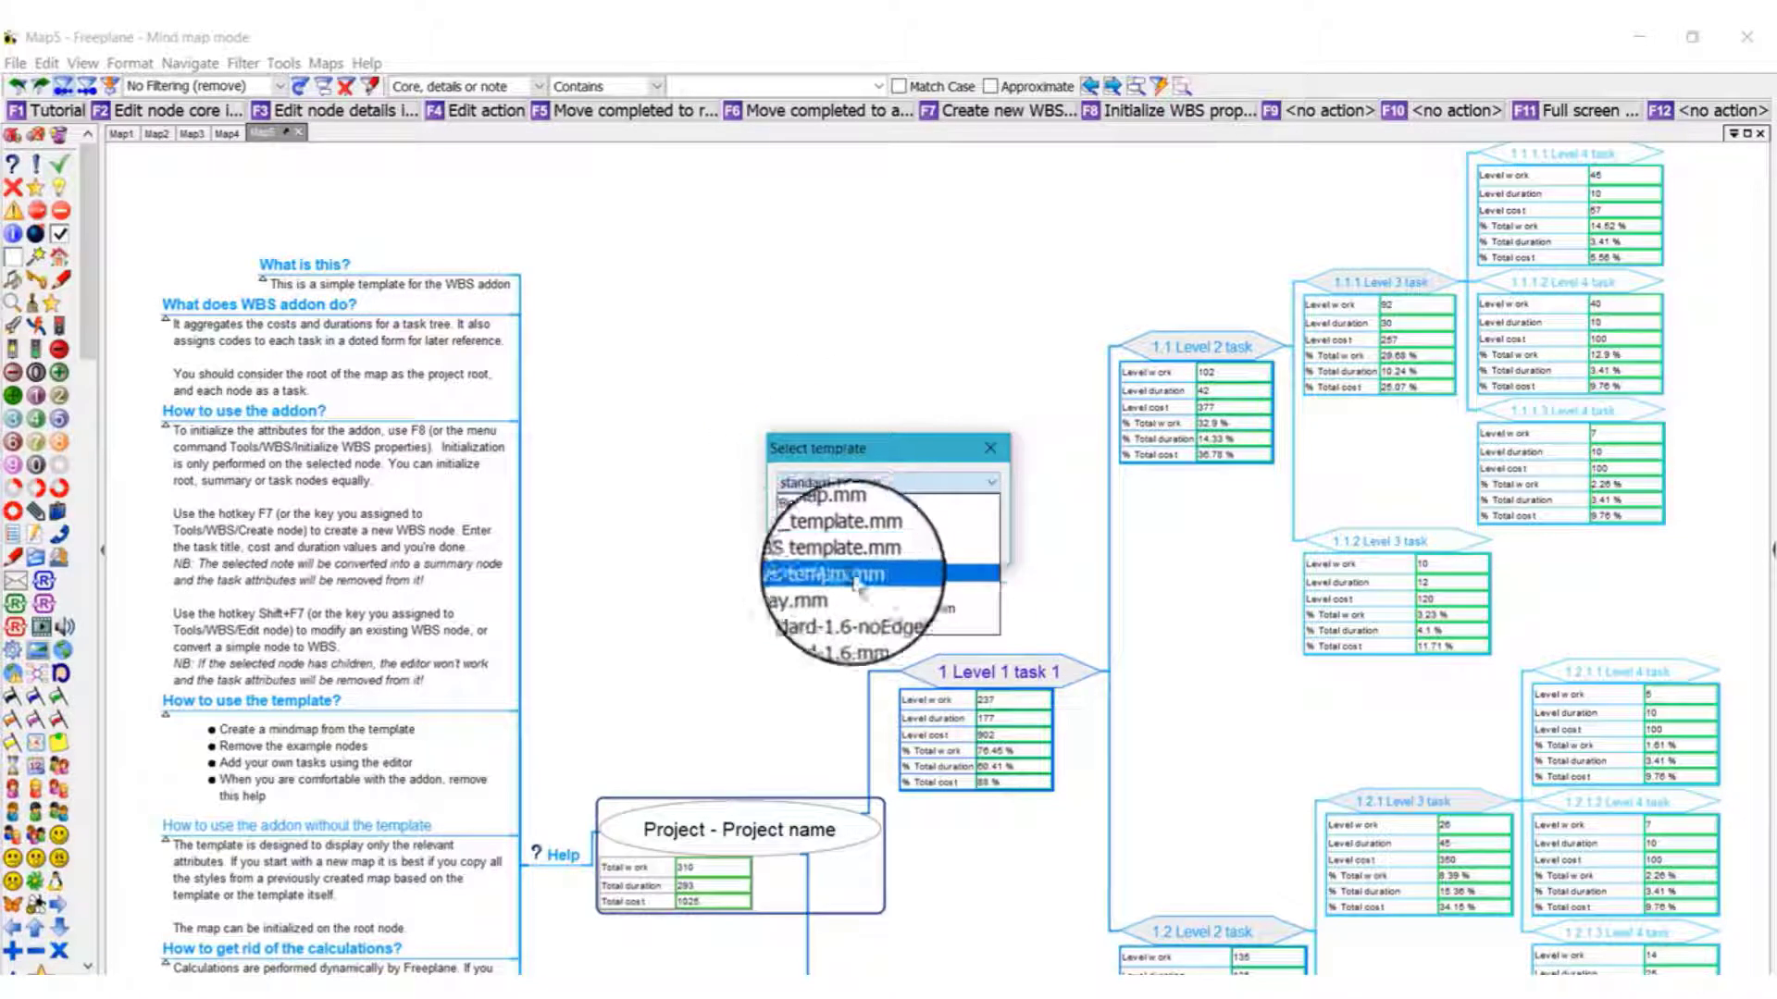
{"action": "left_click", "coordinate": [873, 575]}
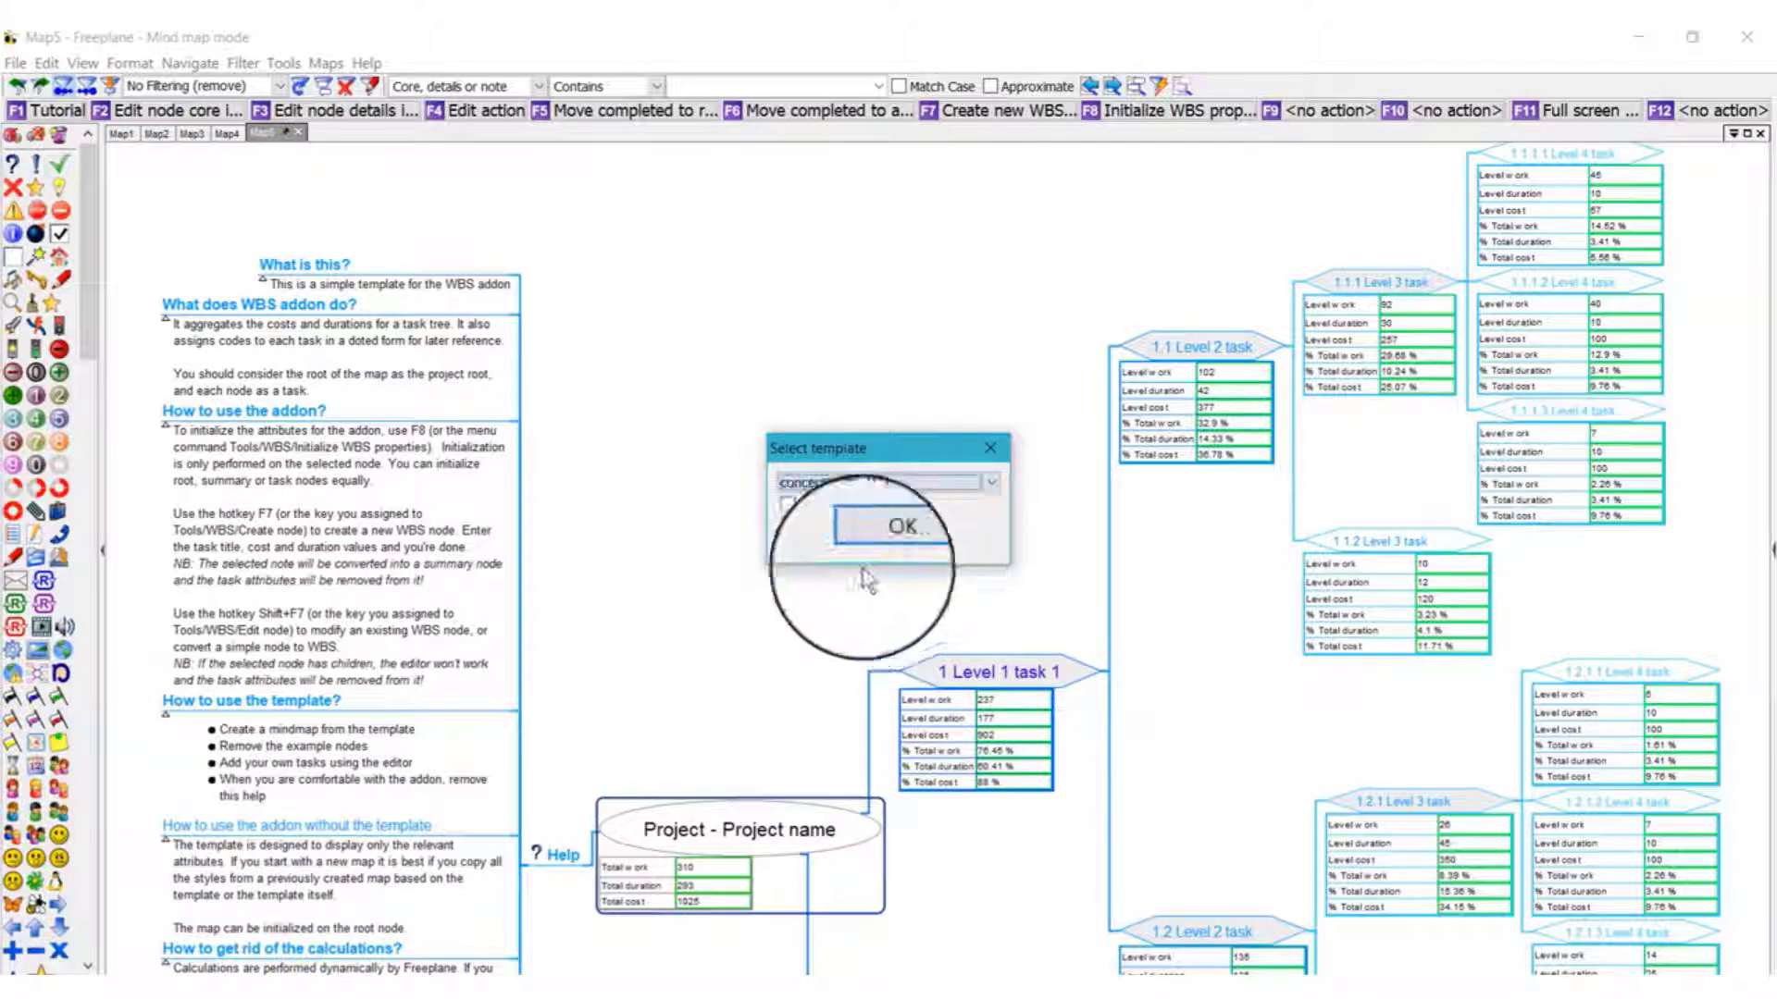
{"action": "left_click", "coordinate": [870, 546]}
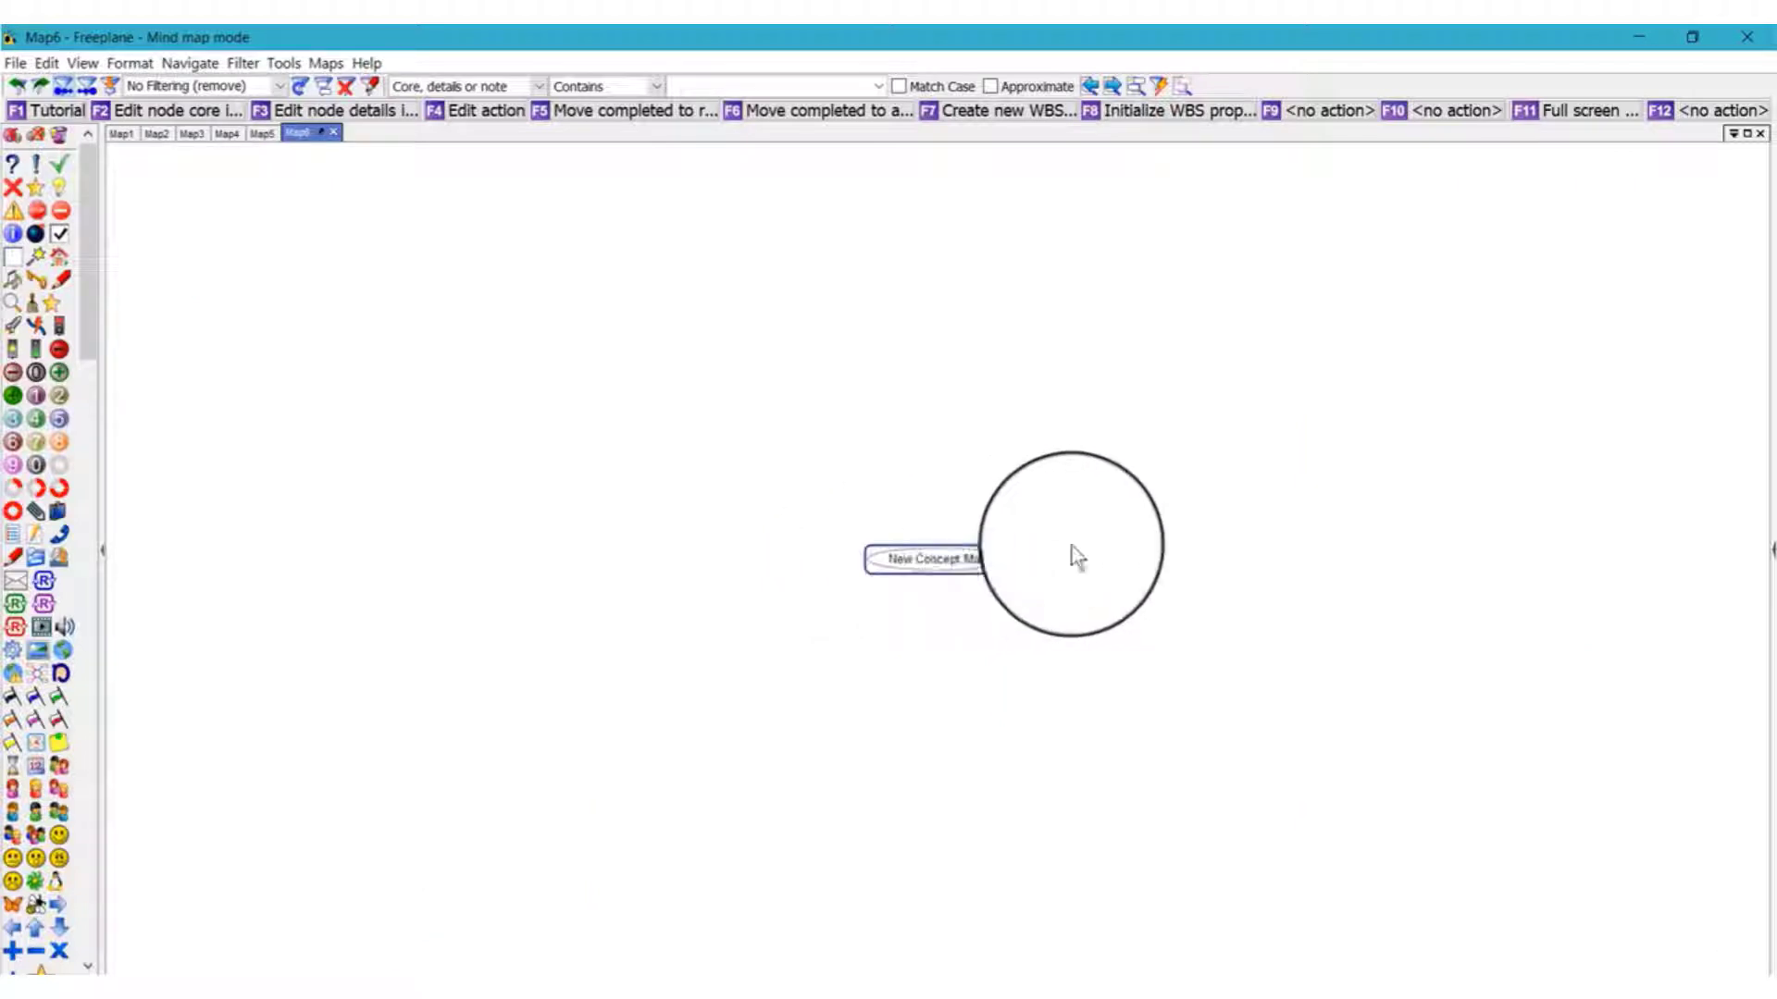
Step: Create another new map from the essay.mm template
{"action": "left_click", "coordinate": [14, 63]}
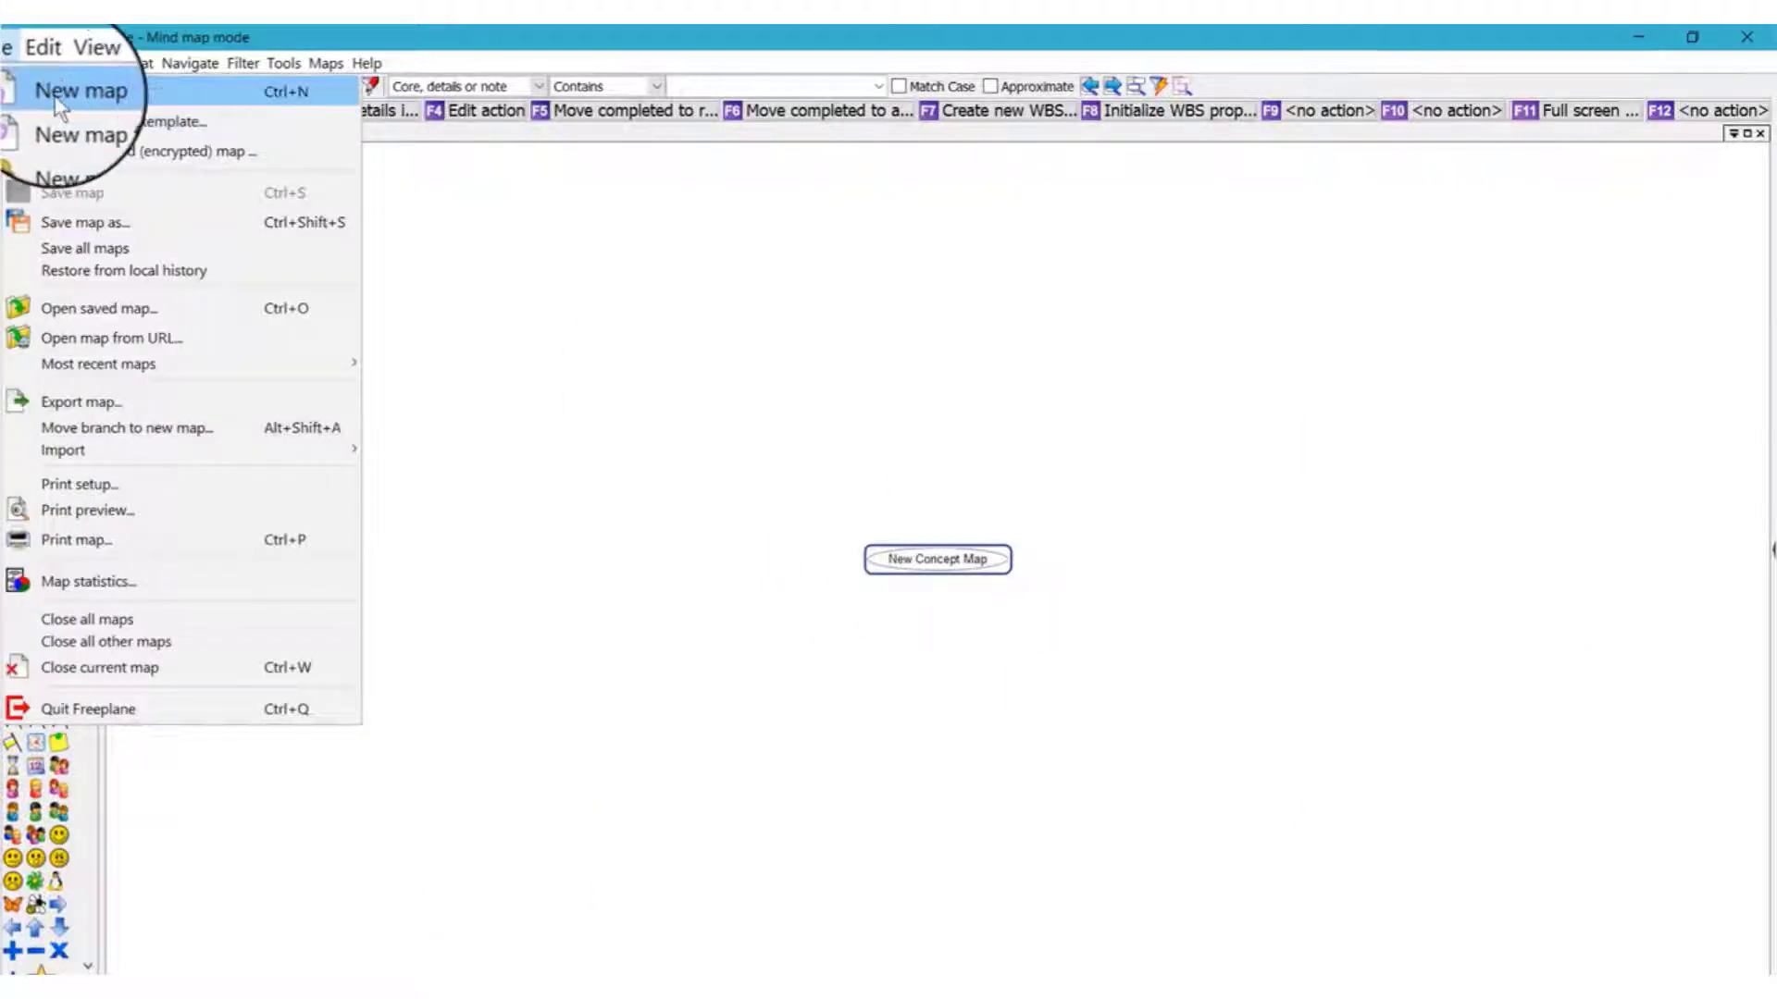
{"action": "left_click", "coordinate": [88, 88]}
{"action": "left_click", "coordinate": [838, 483]}
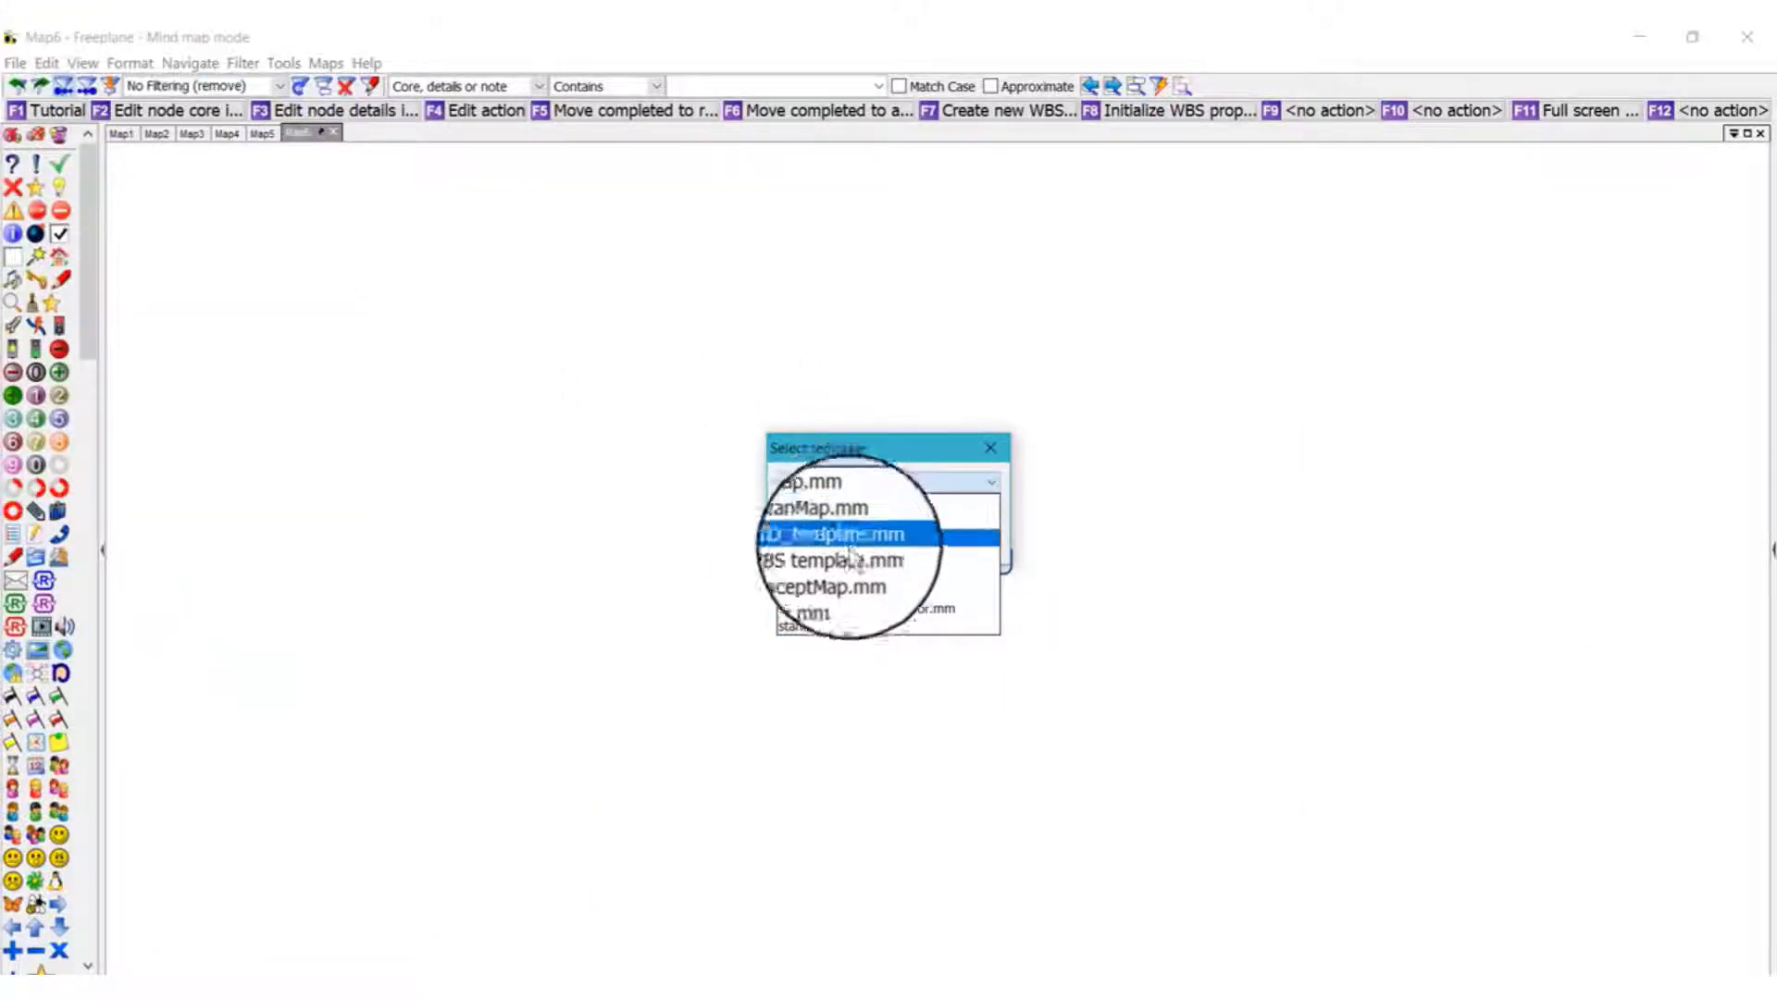
{"action": "left_click", "coordinate": [860, 590]}
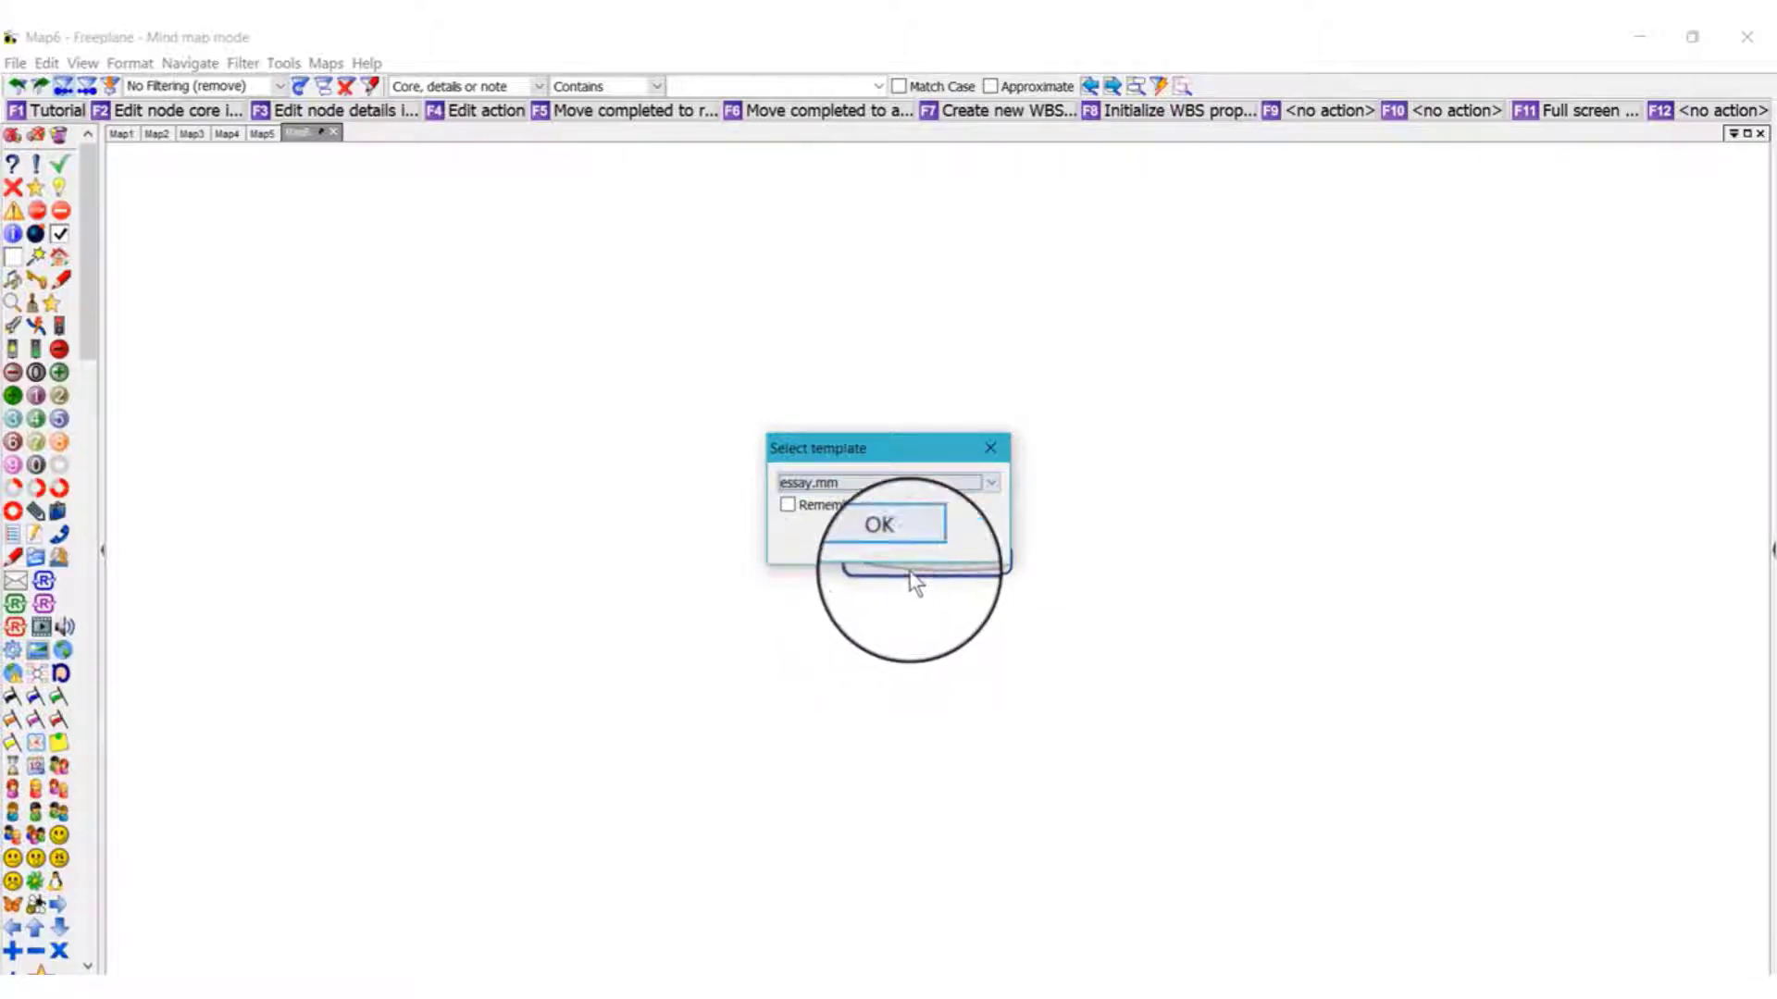
{"action": "left_click", "coordinate": [916, 548]}
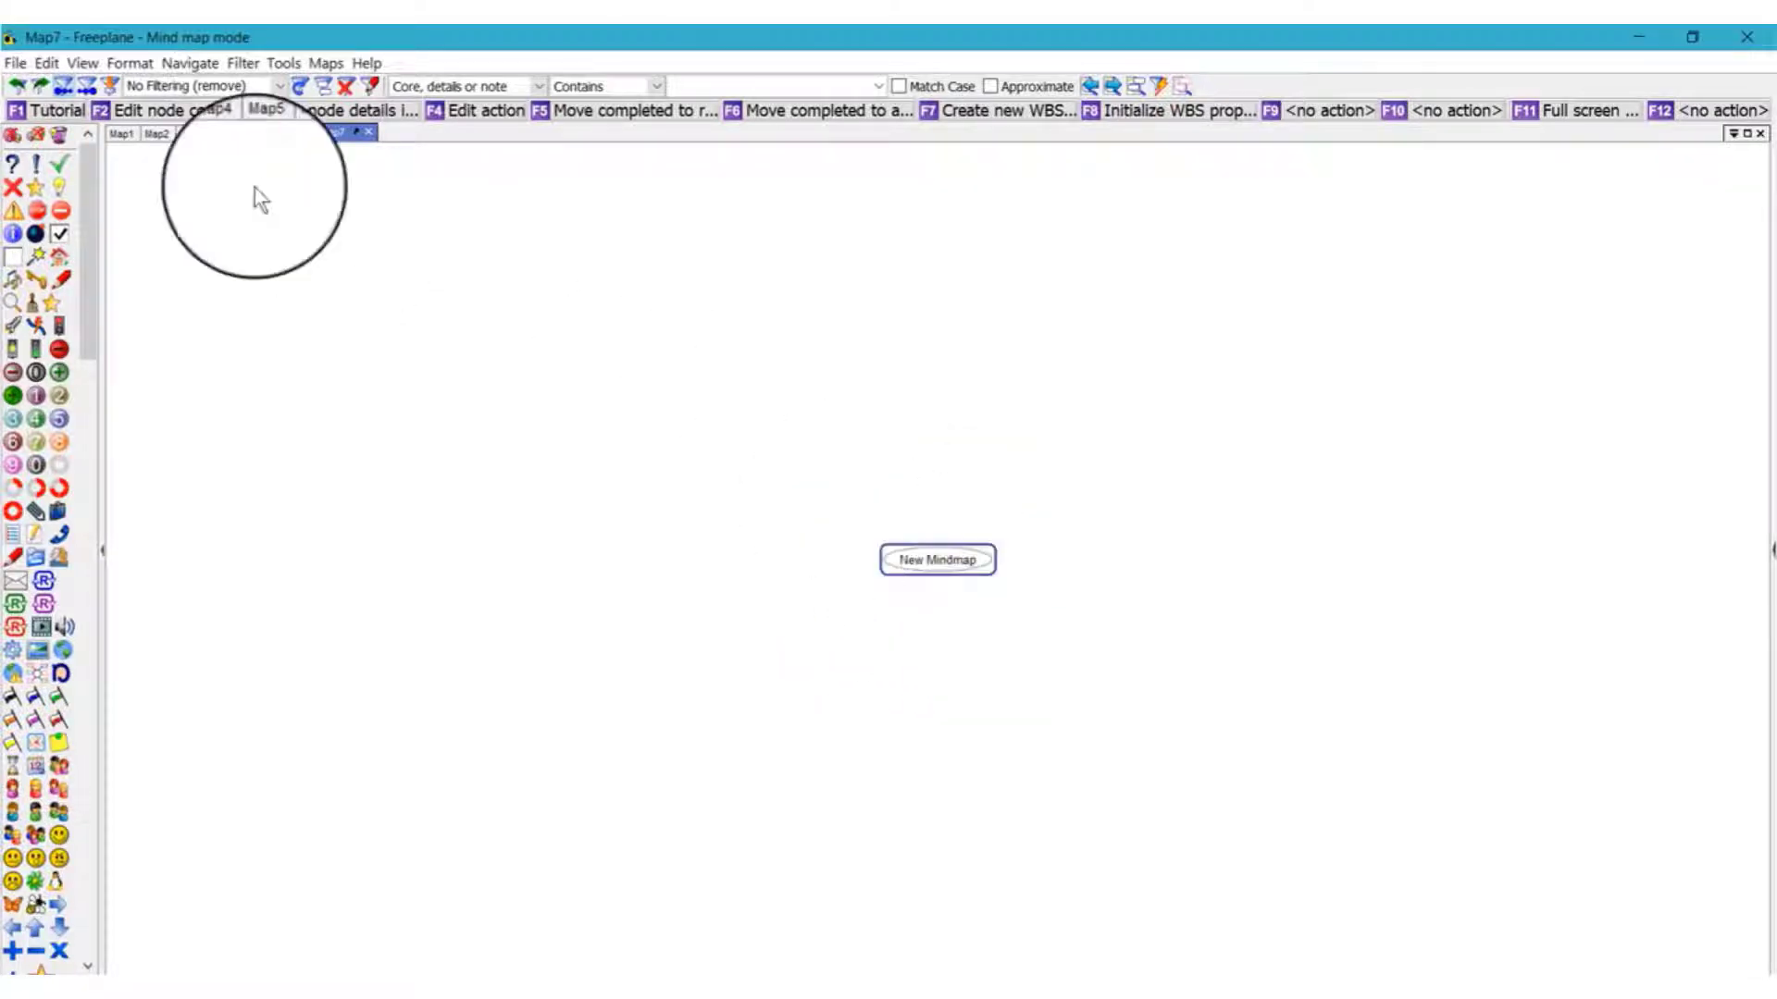
Step: Create a further new map from the BigMap.mm template
{"action": "left_click", "coordinate": [15, 63]}
{"action": "left_click", "coordinate": [19, 97]}
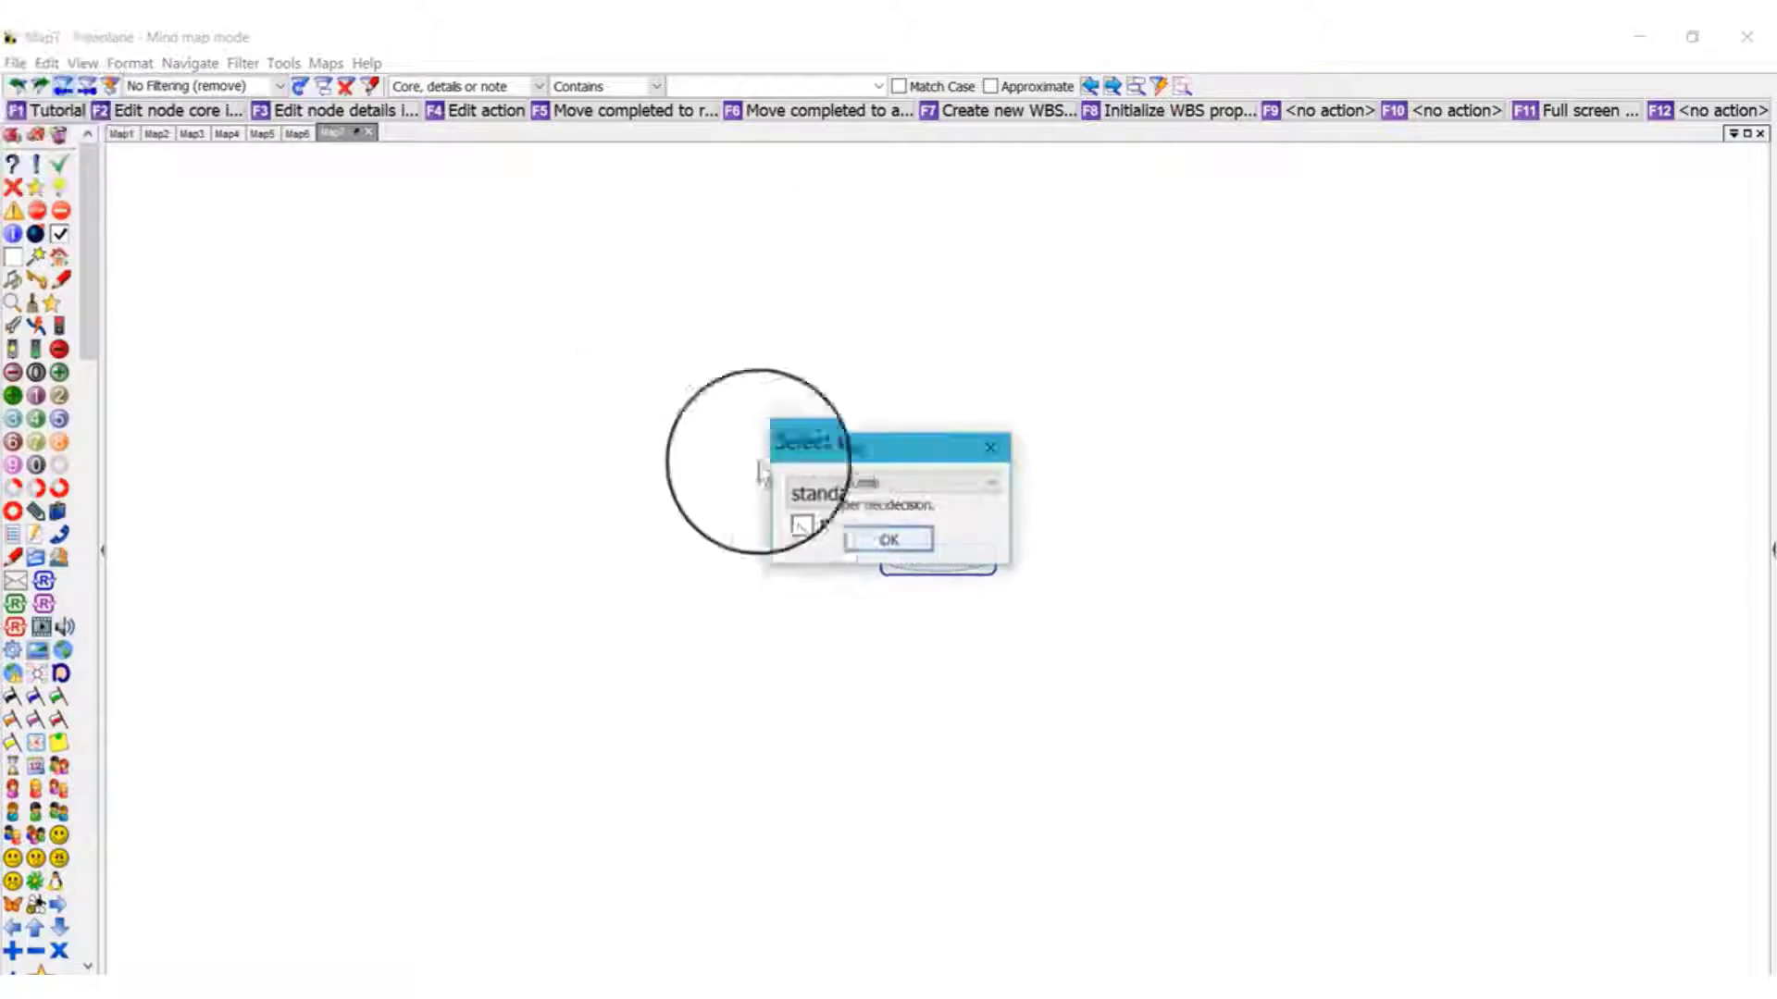
{"action": "left_click", "coordinate": [874, 482]}
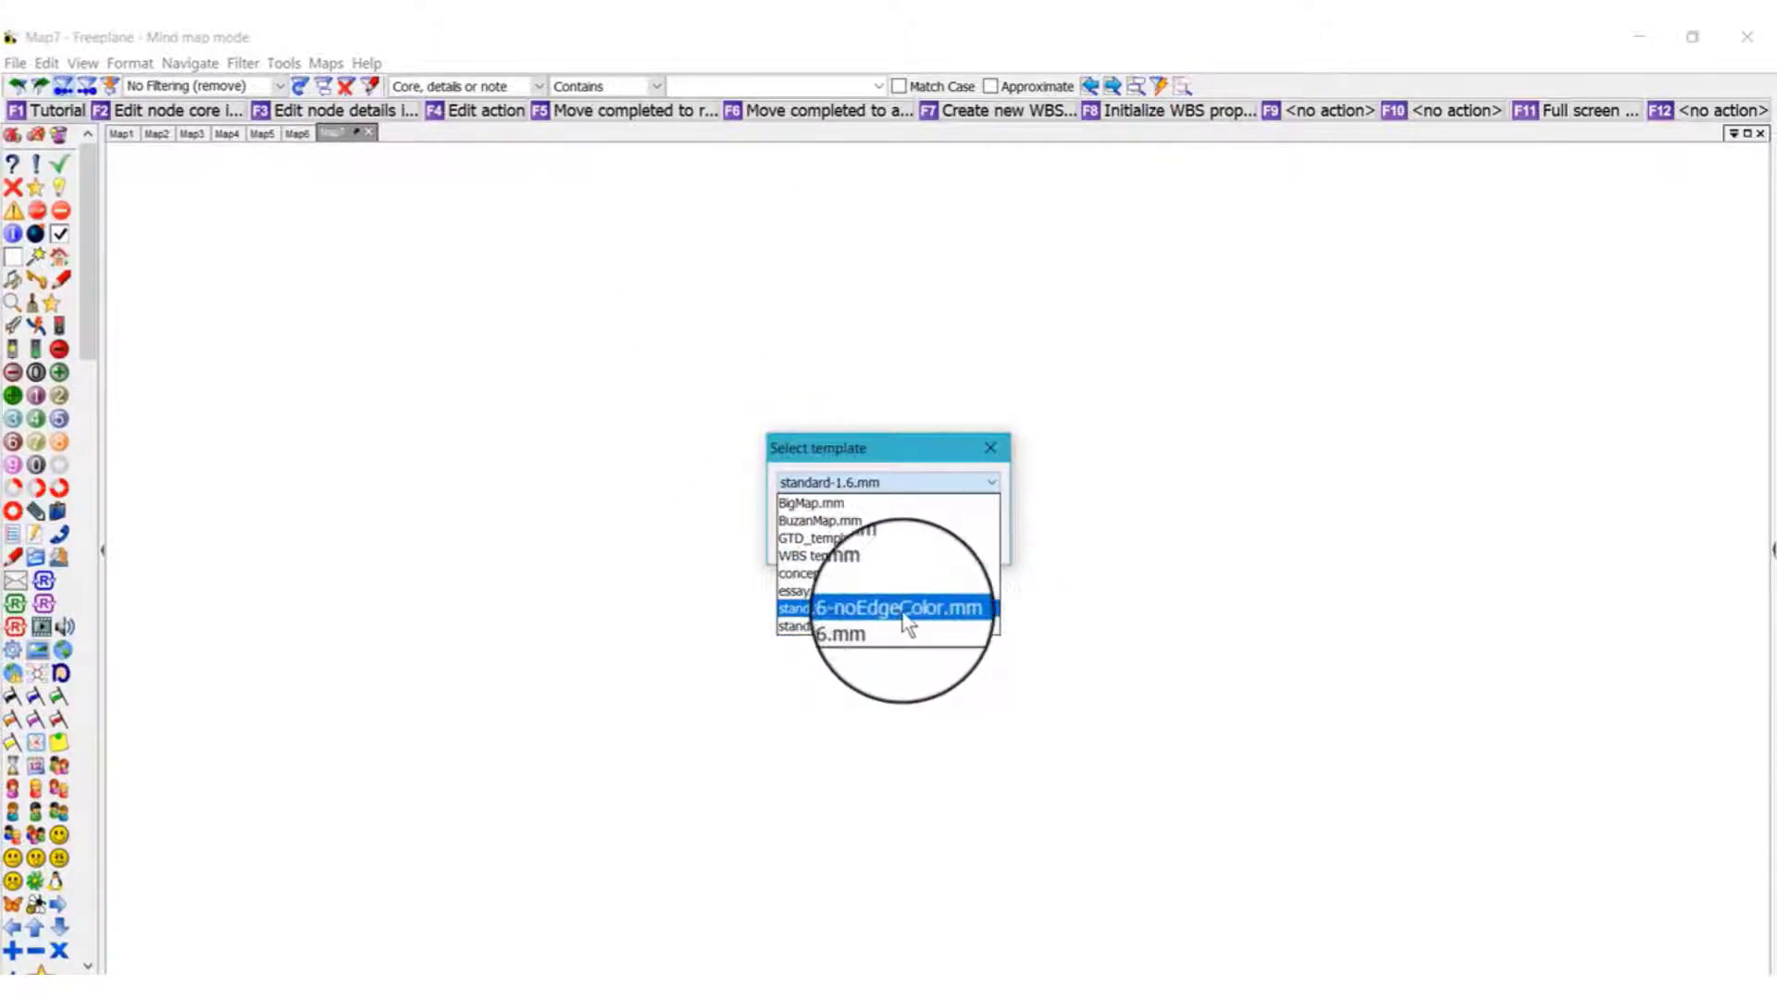
{"action": "left_click", "coordinate": [852, 505]}
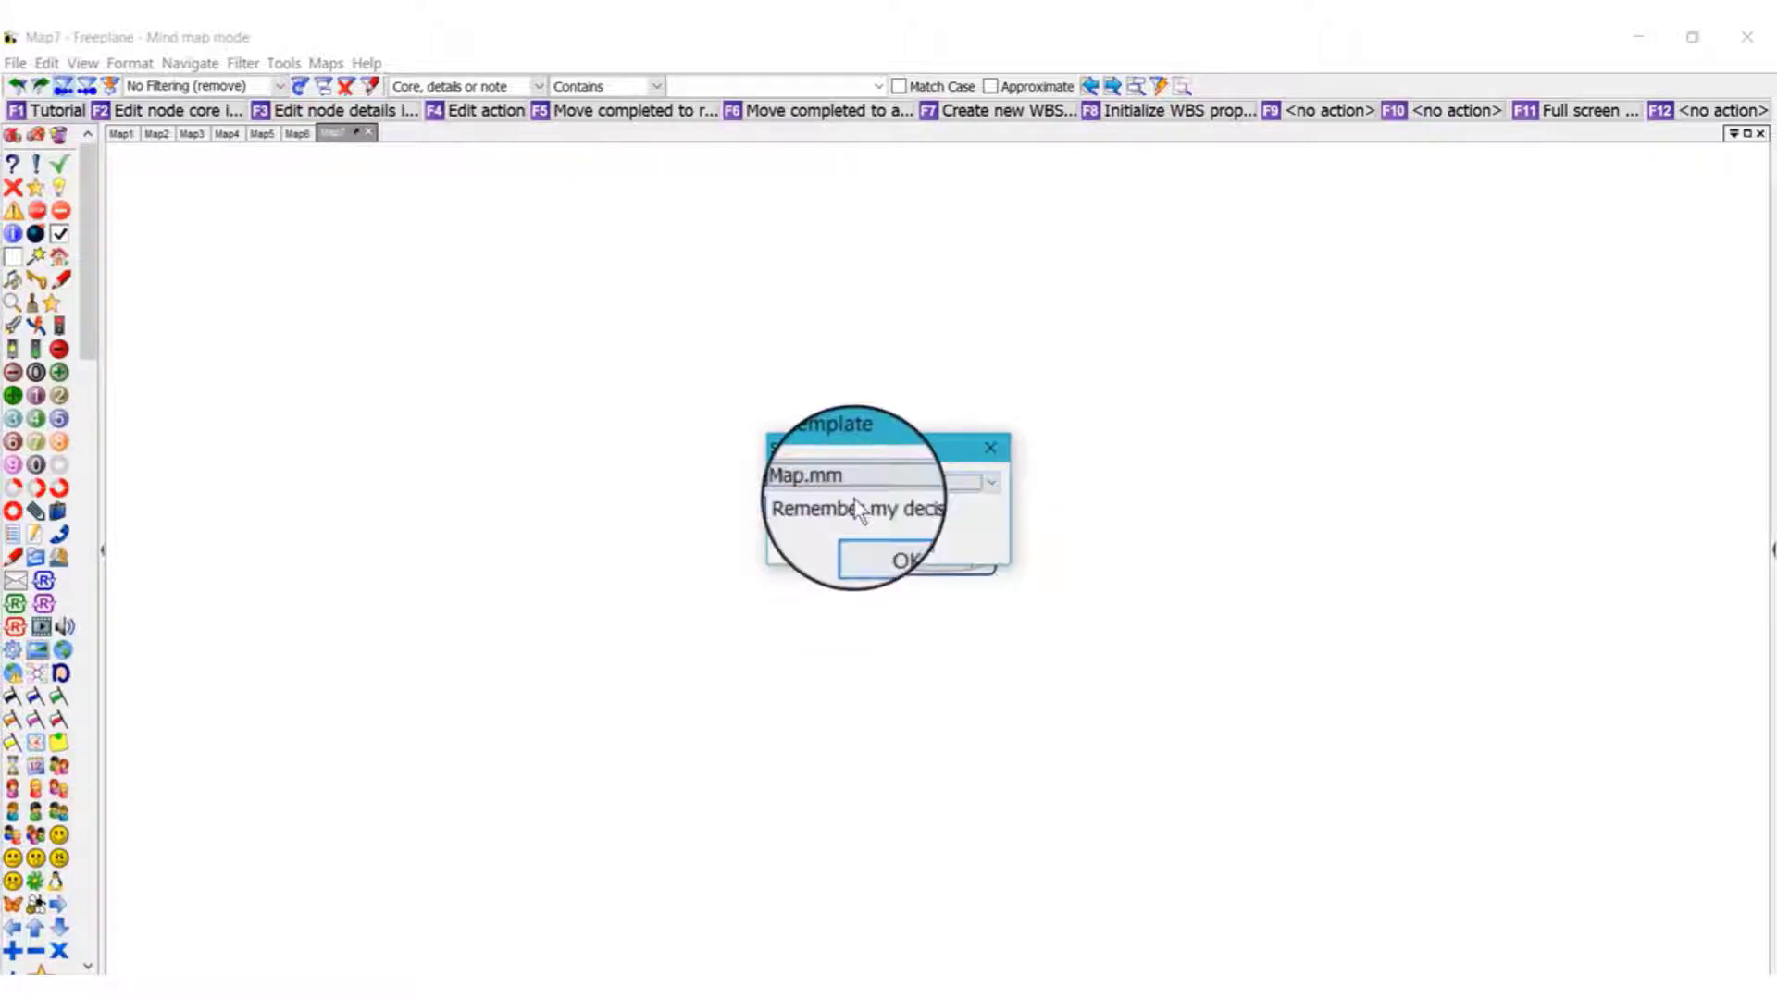
{"action": "left_click", "coordinate": [892, 555]}
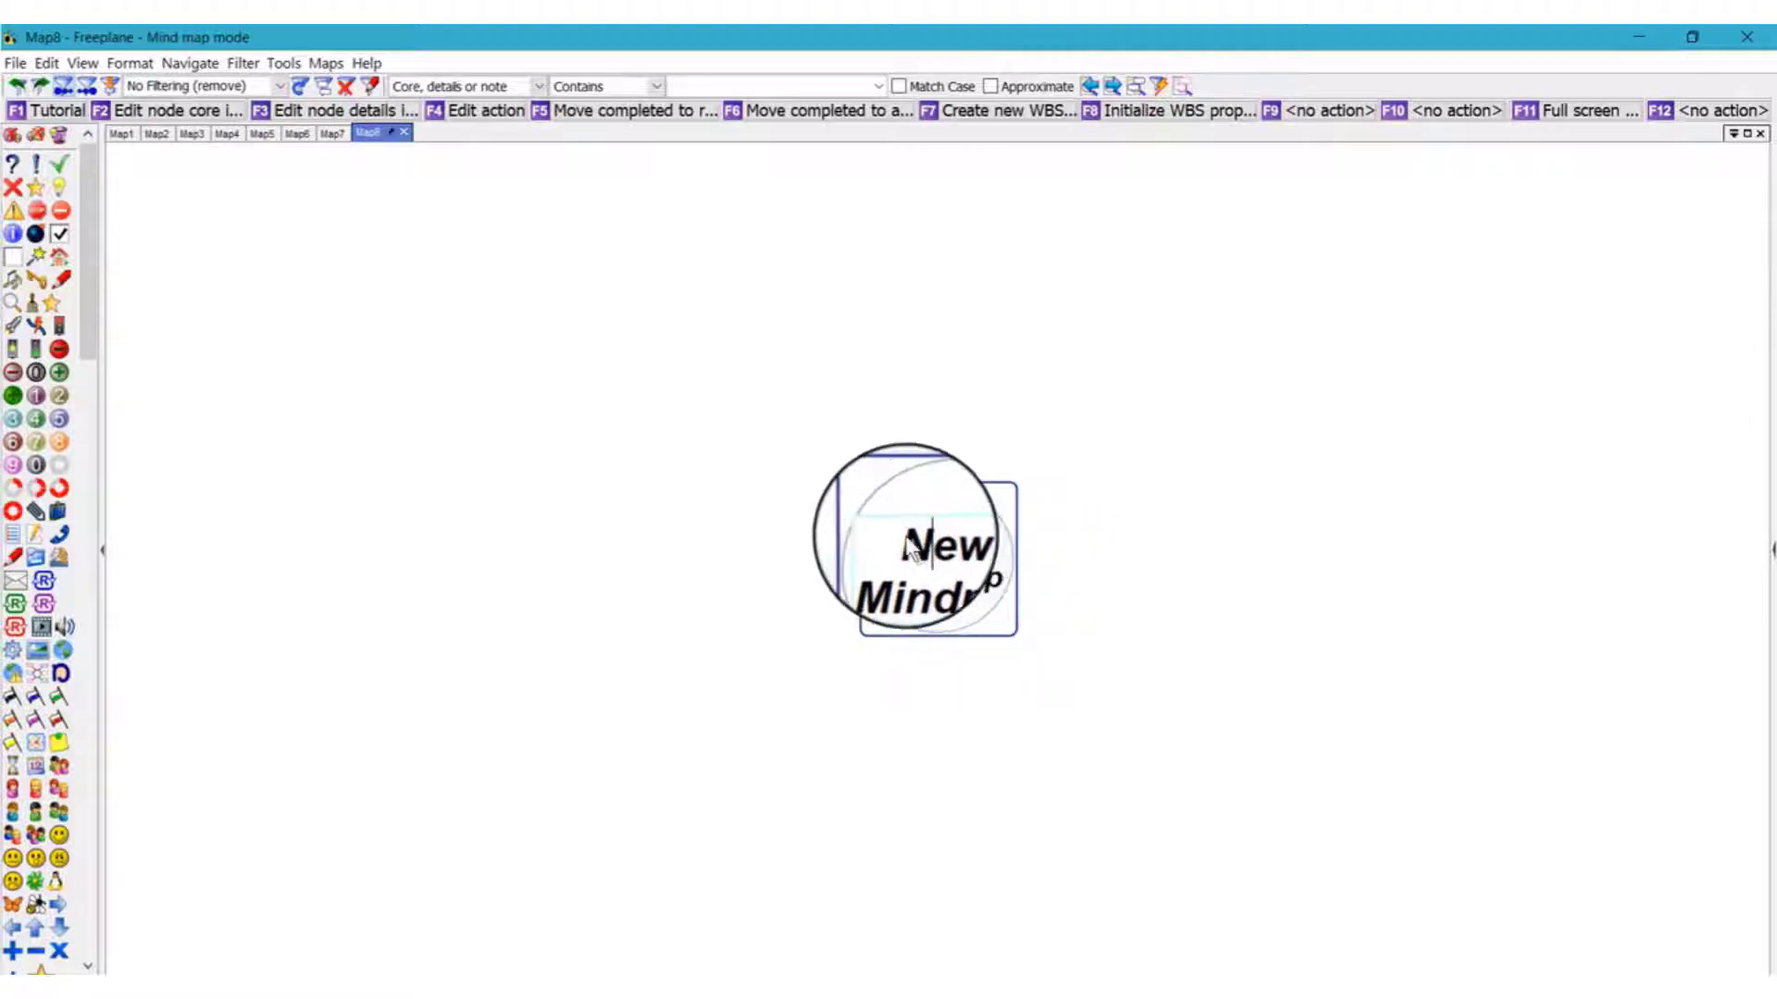
Step: Replace the central node's text in the new map with "Presentation"
{"action": "double_click", "coordinate": [990, 581]}
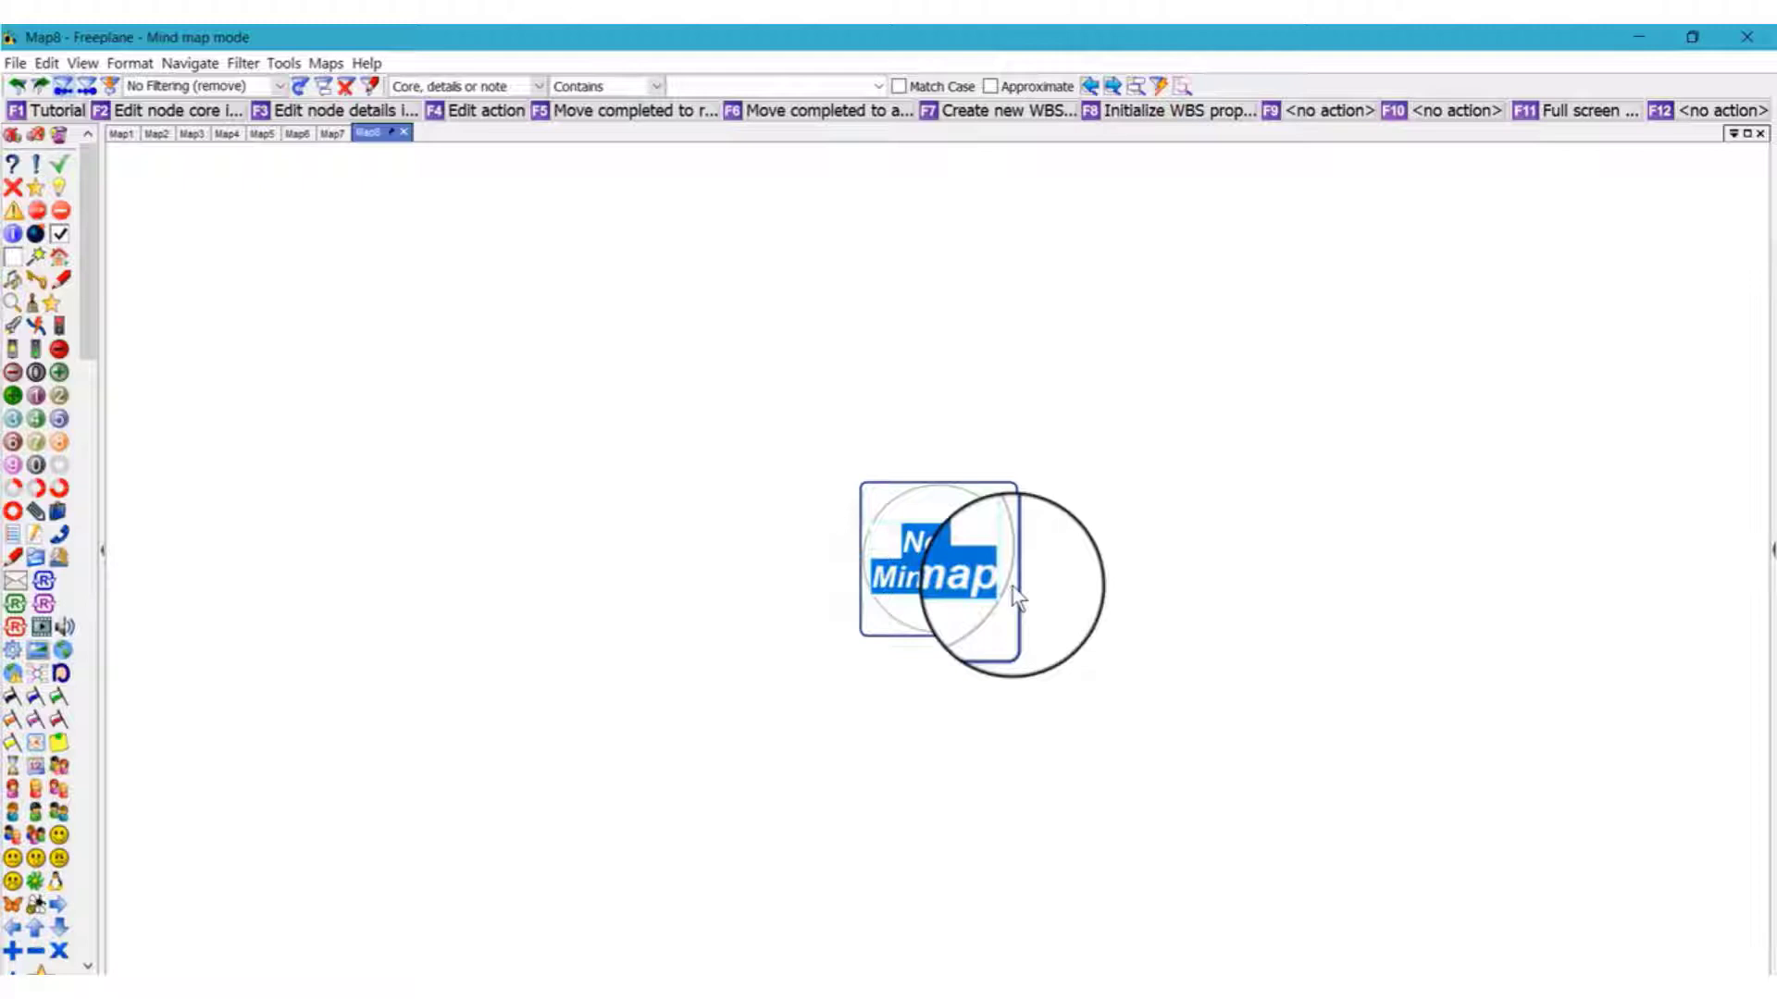
{"action": "key", "text": "BackSpace"}
{"action": "type", "text": "p"}
{"action": "key", "text": "BackSpace"}
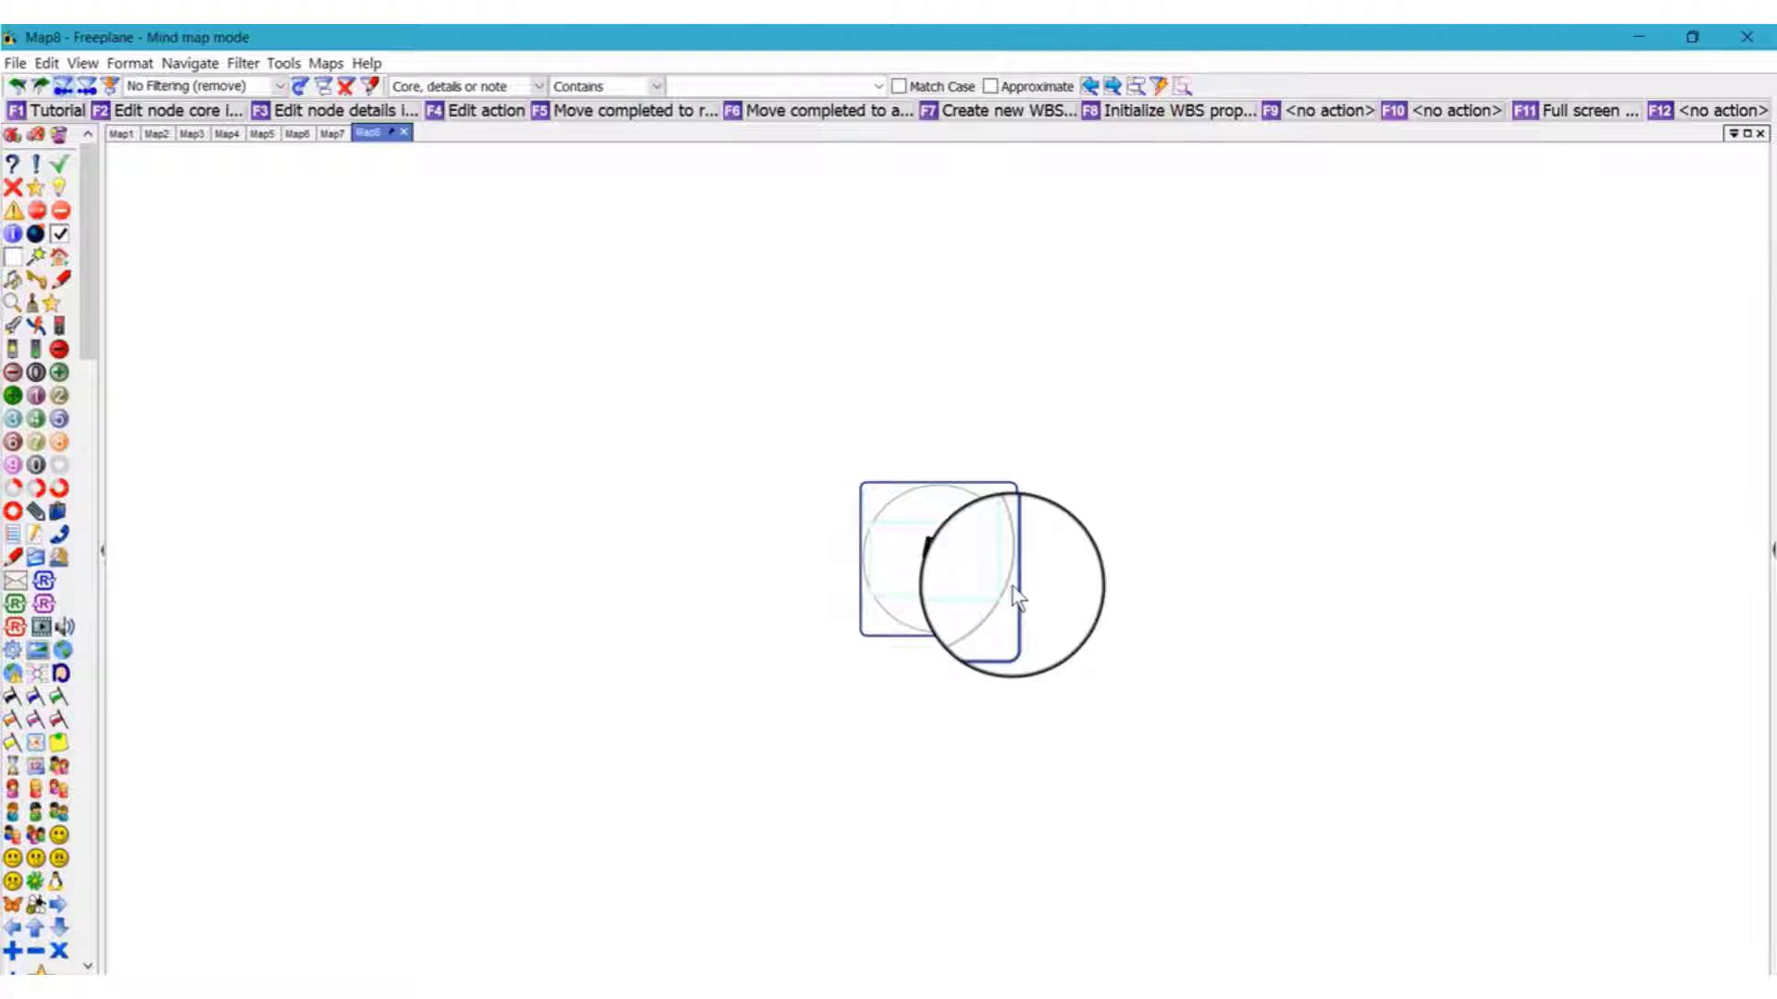
{"action": "type", "text": "Presentat"}
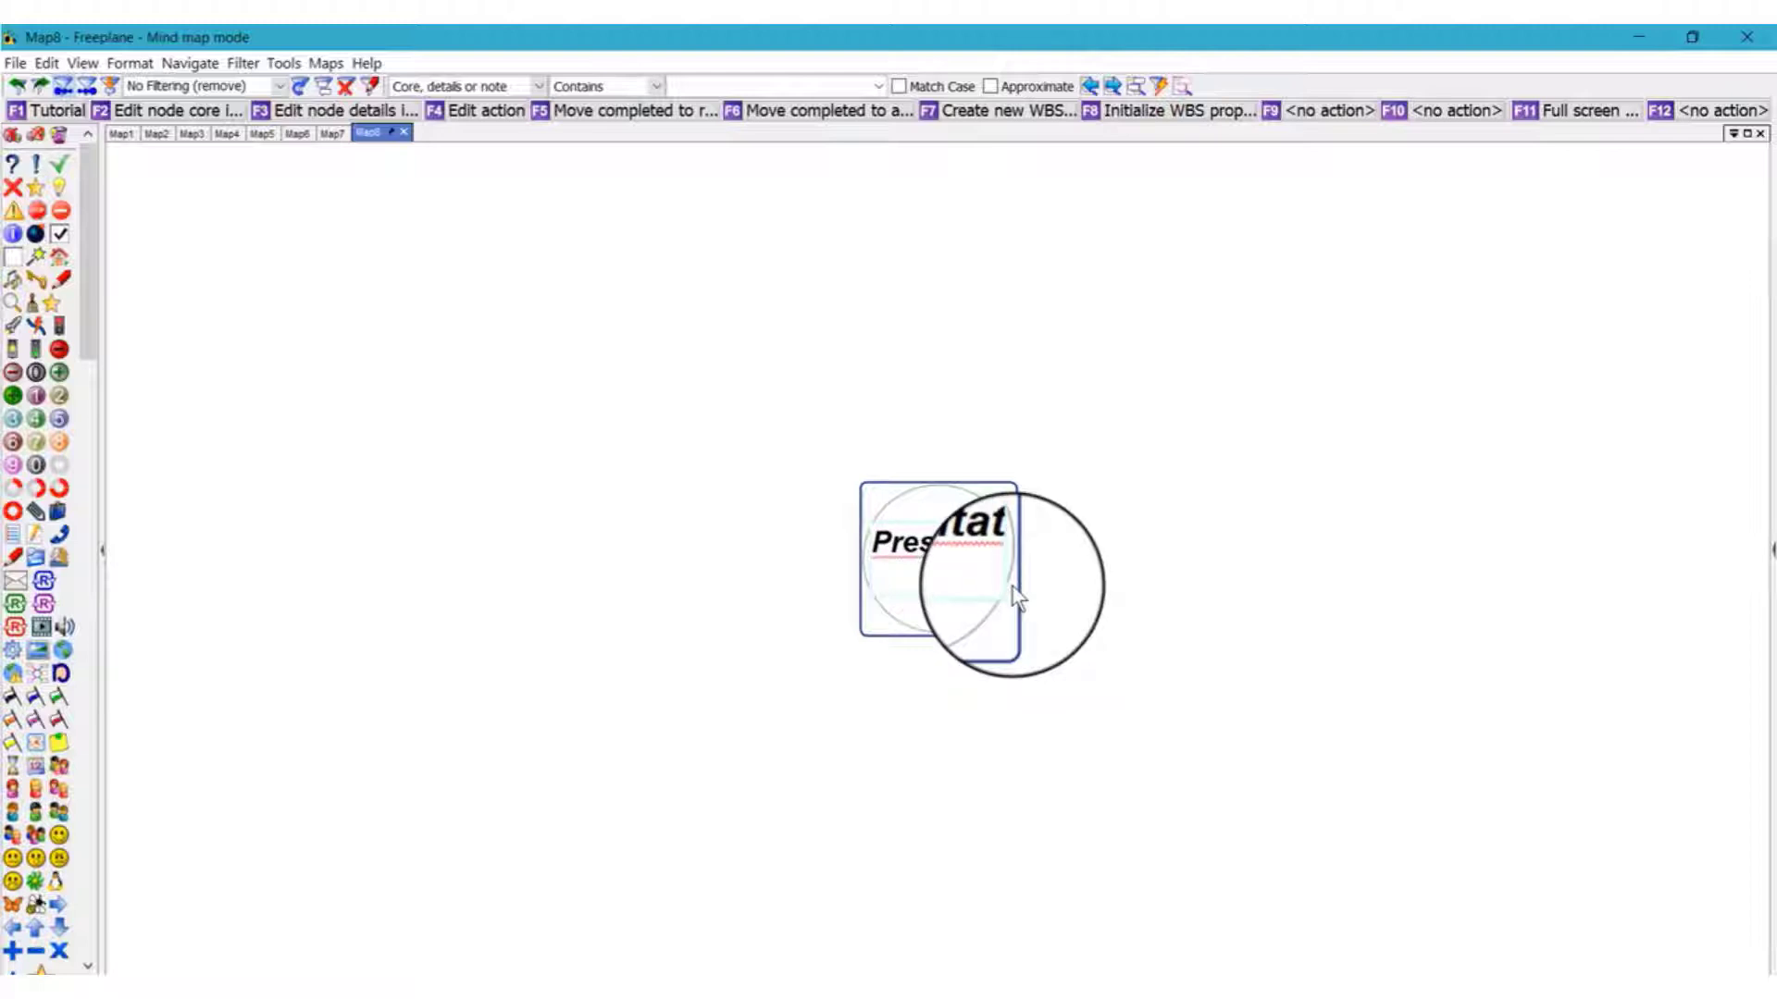
{"action": "type", "text": "ion"}
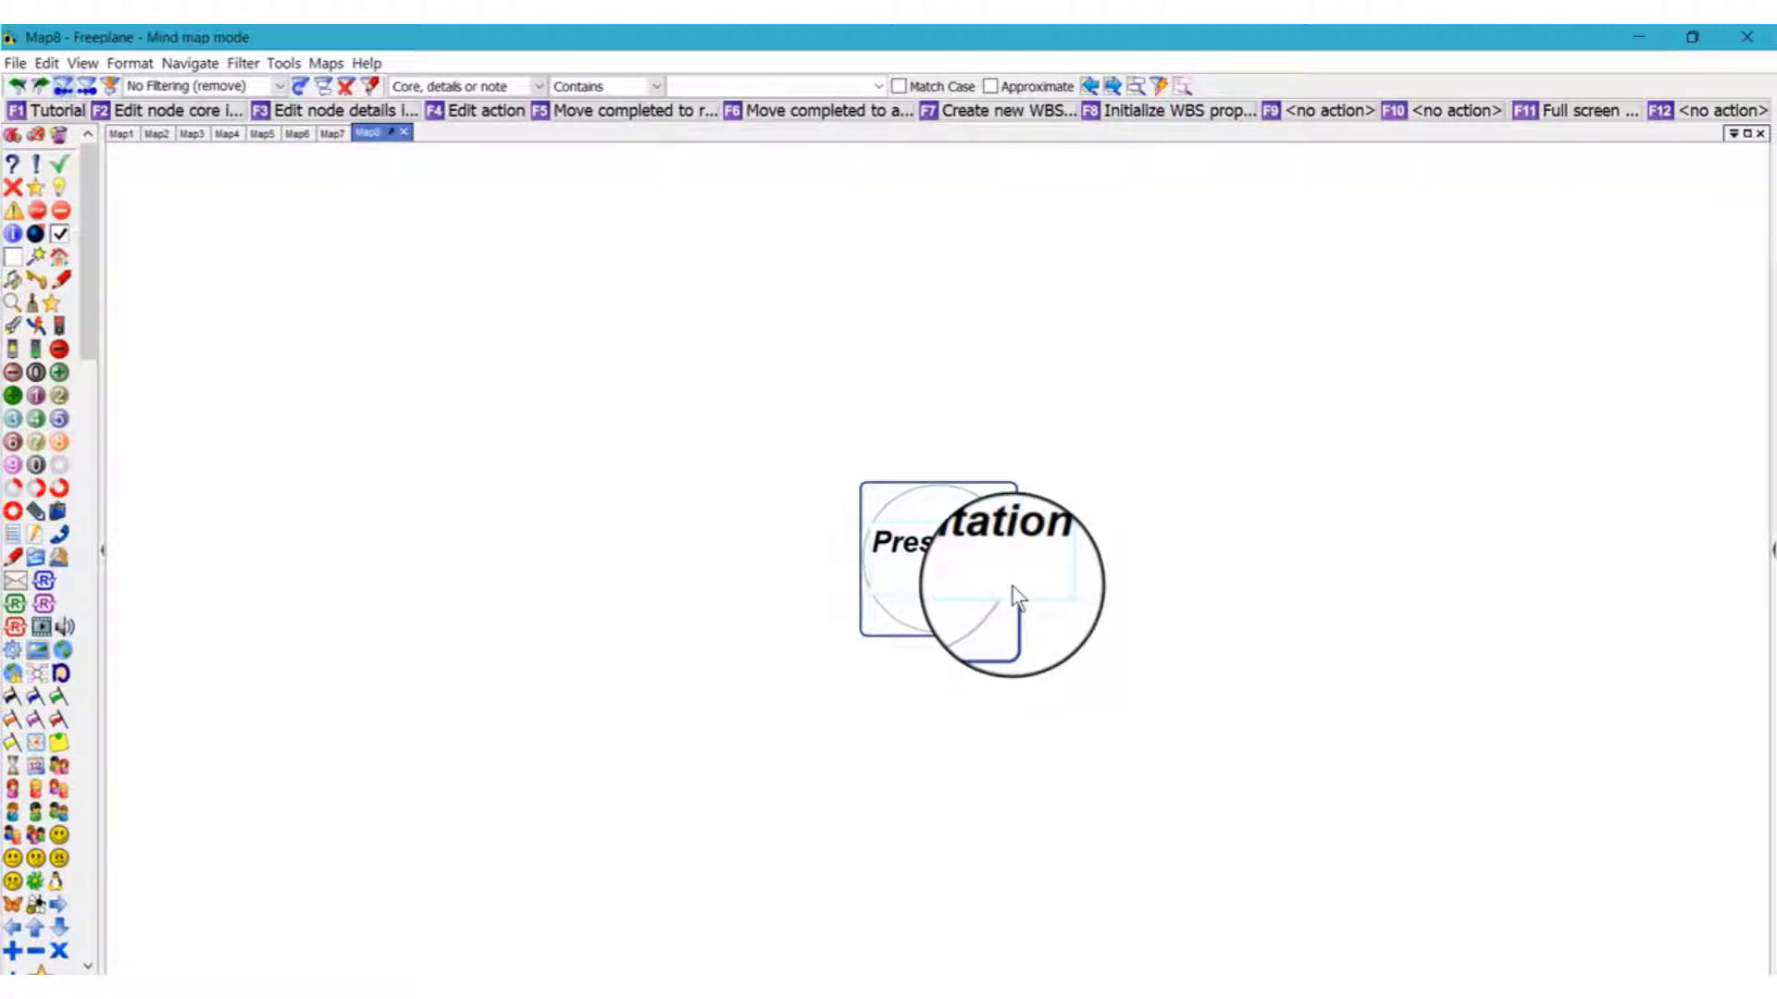
{"action": "key", "text": "Return"}
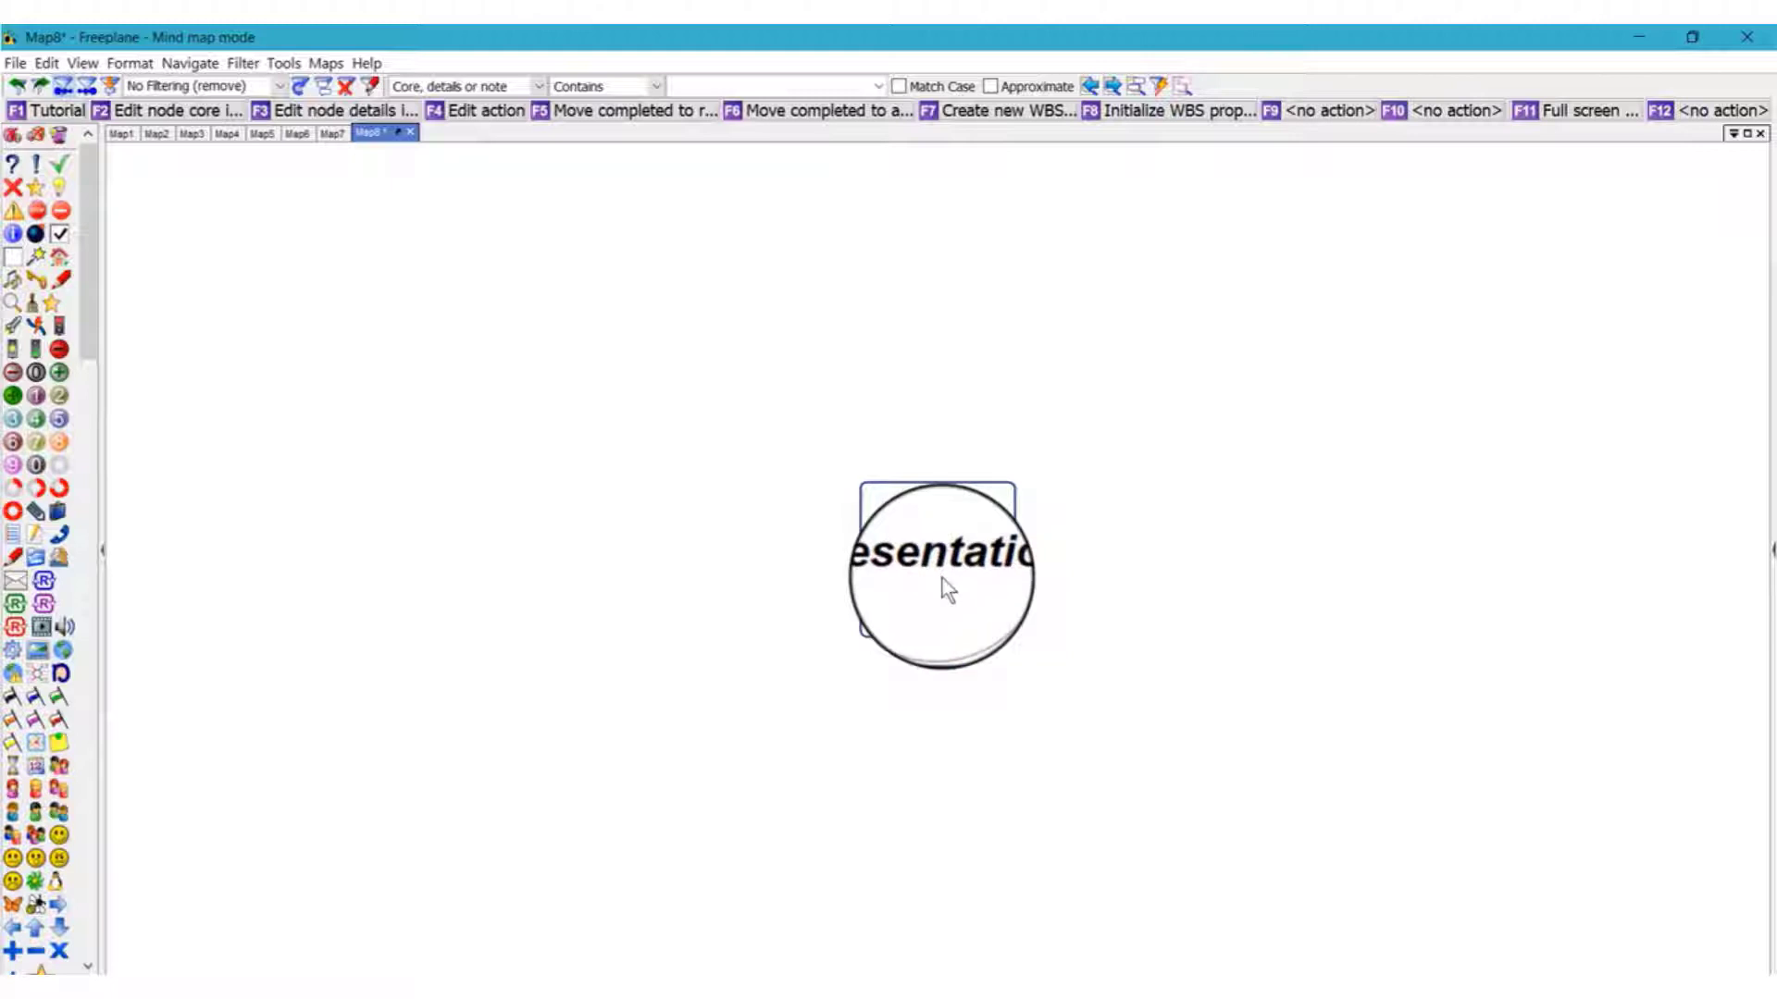
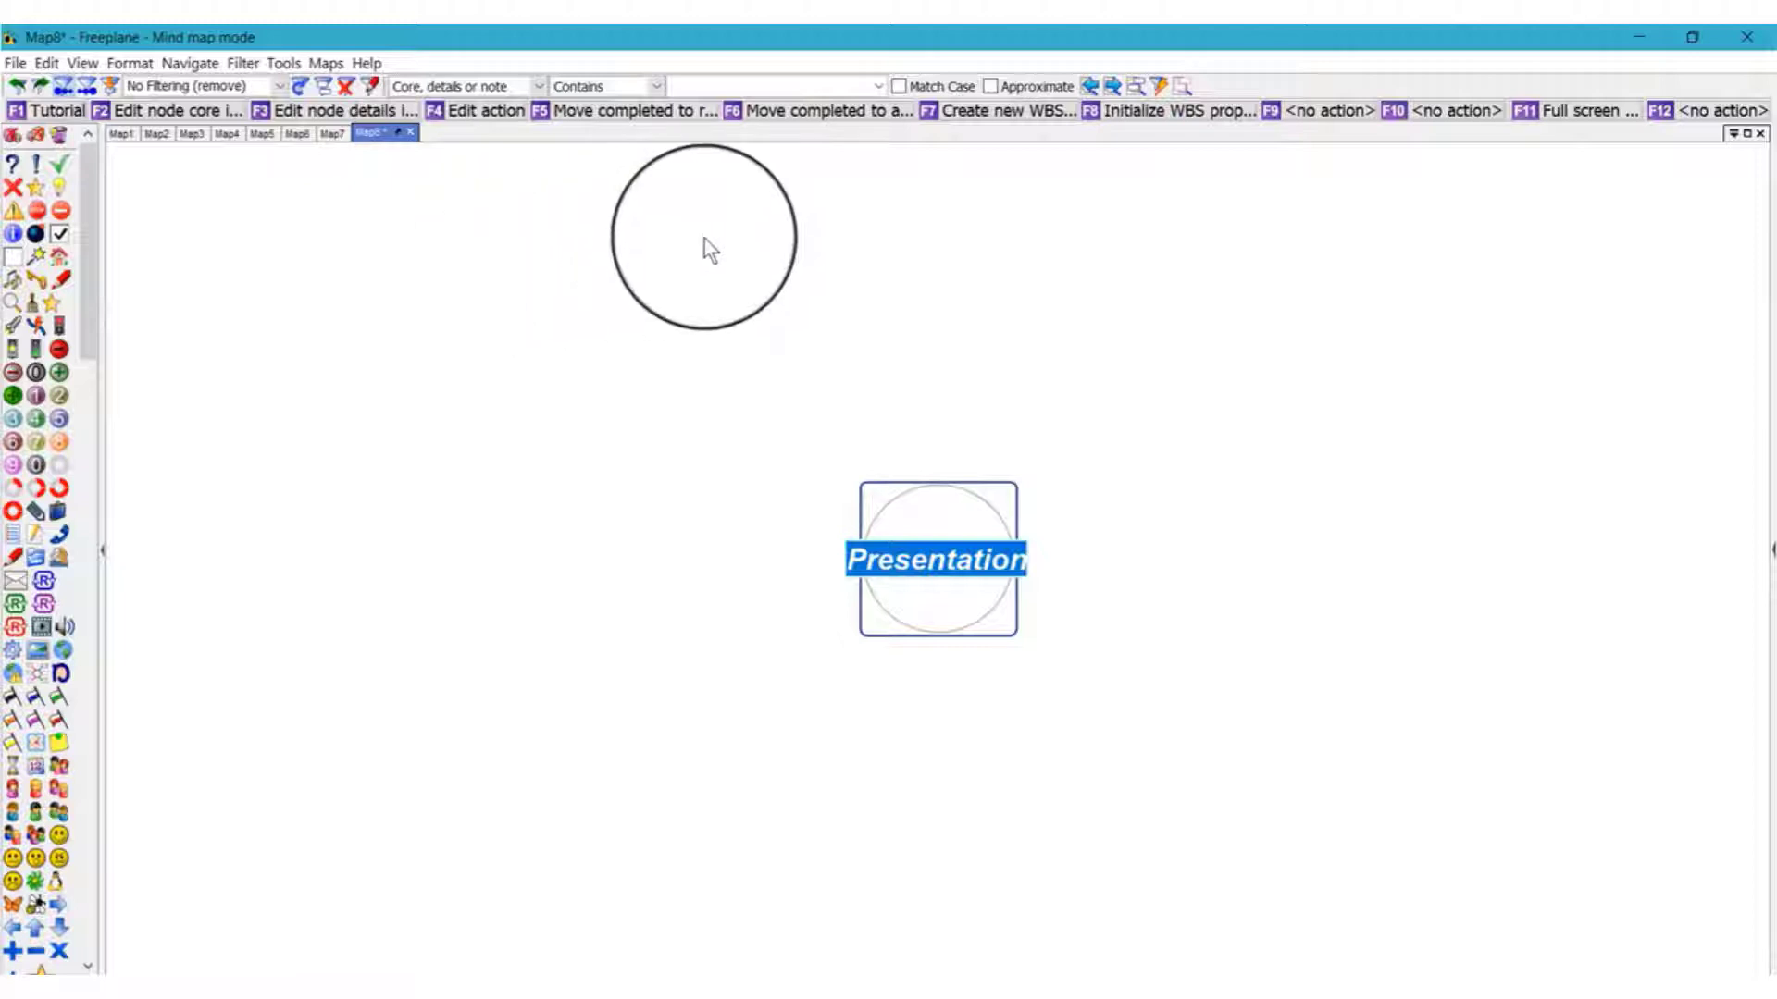
{"action": "left_click", "coordinate": [14, 63]}
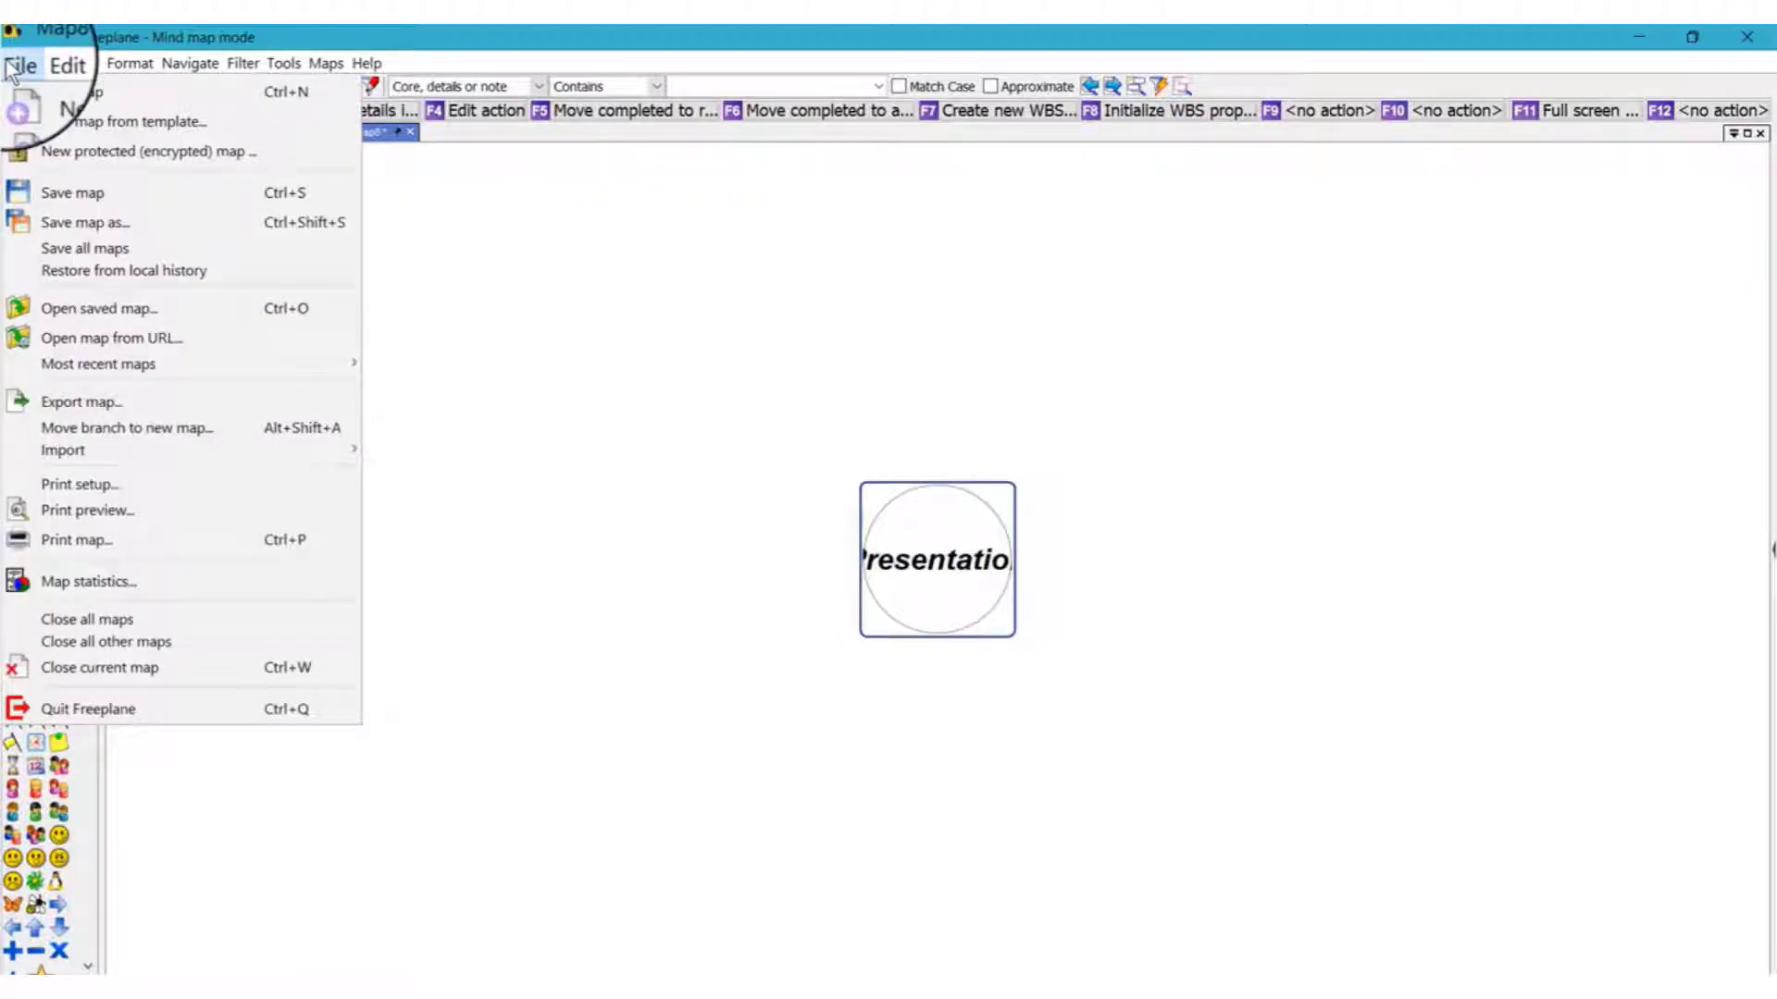
{"action": "mouse_move", "coordinate": [61, 73]}
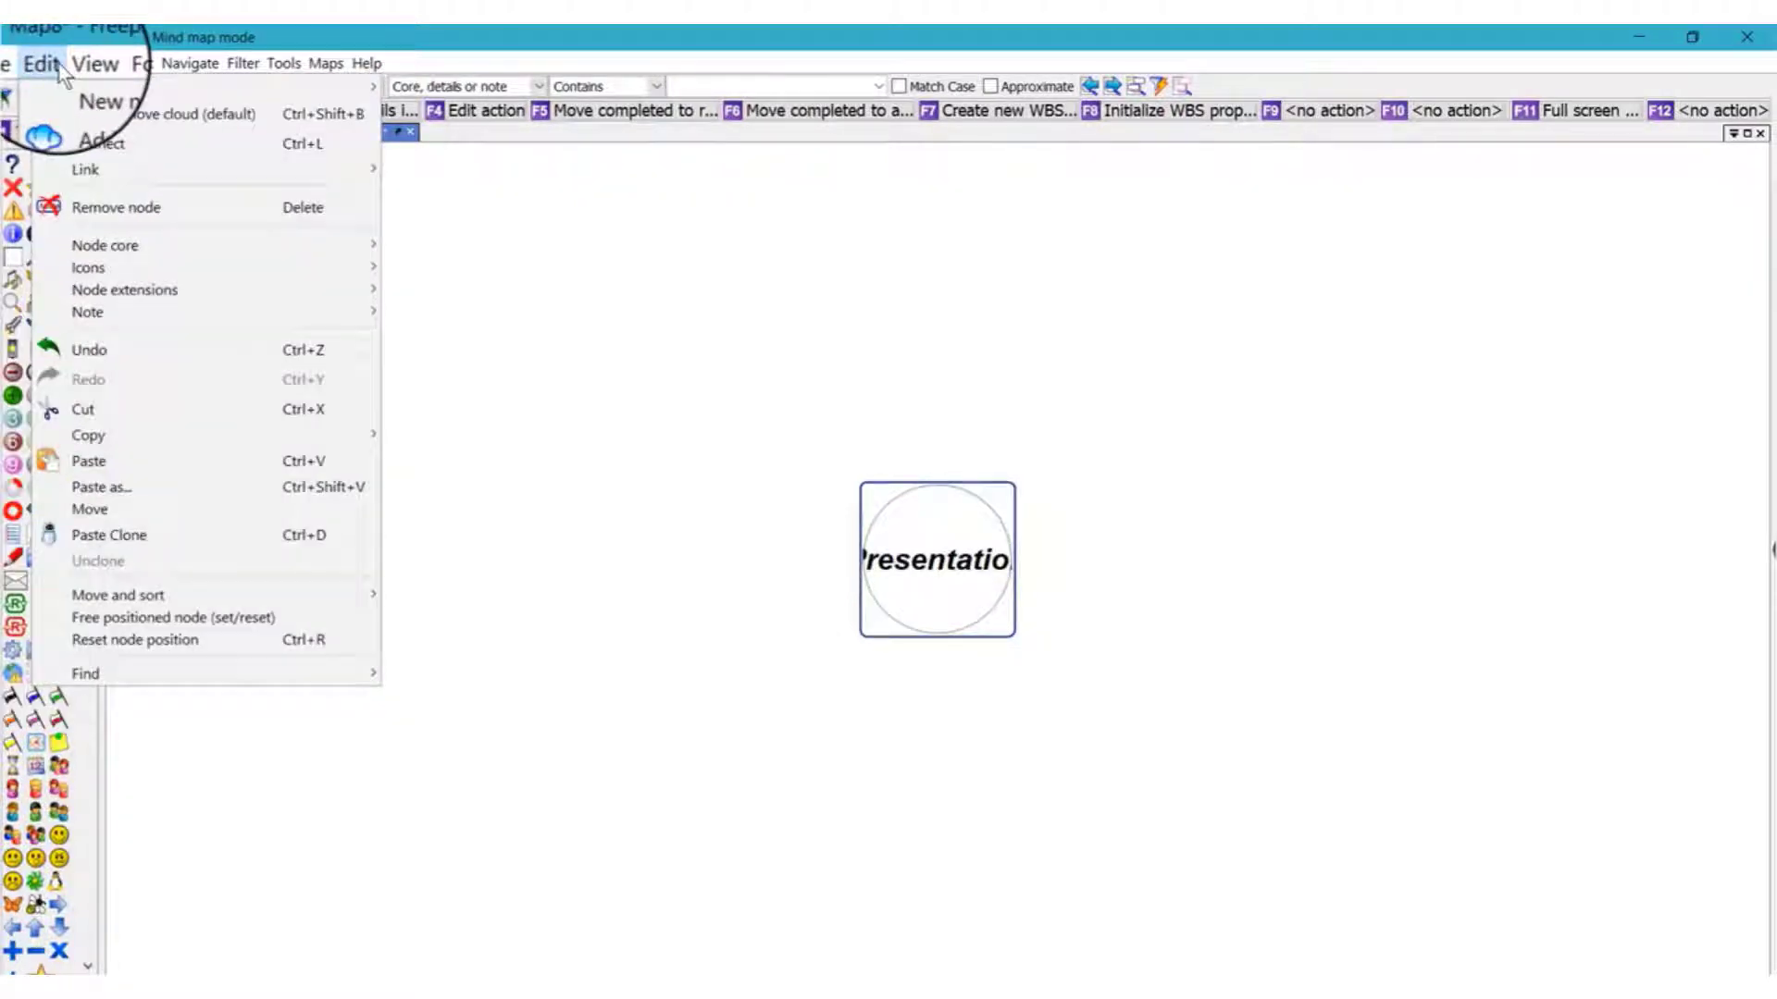
{"action": "mouse_move", "coordinate": [121, 74]}
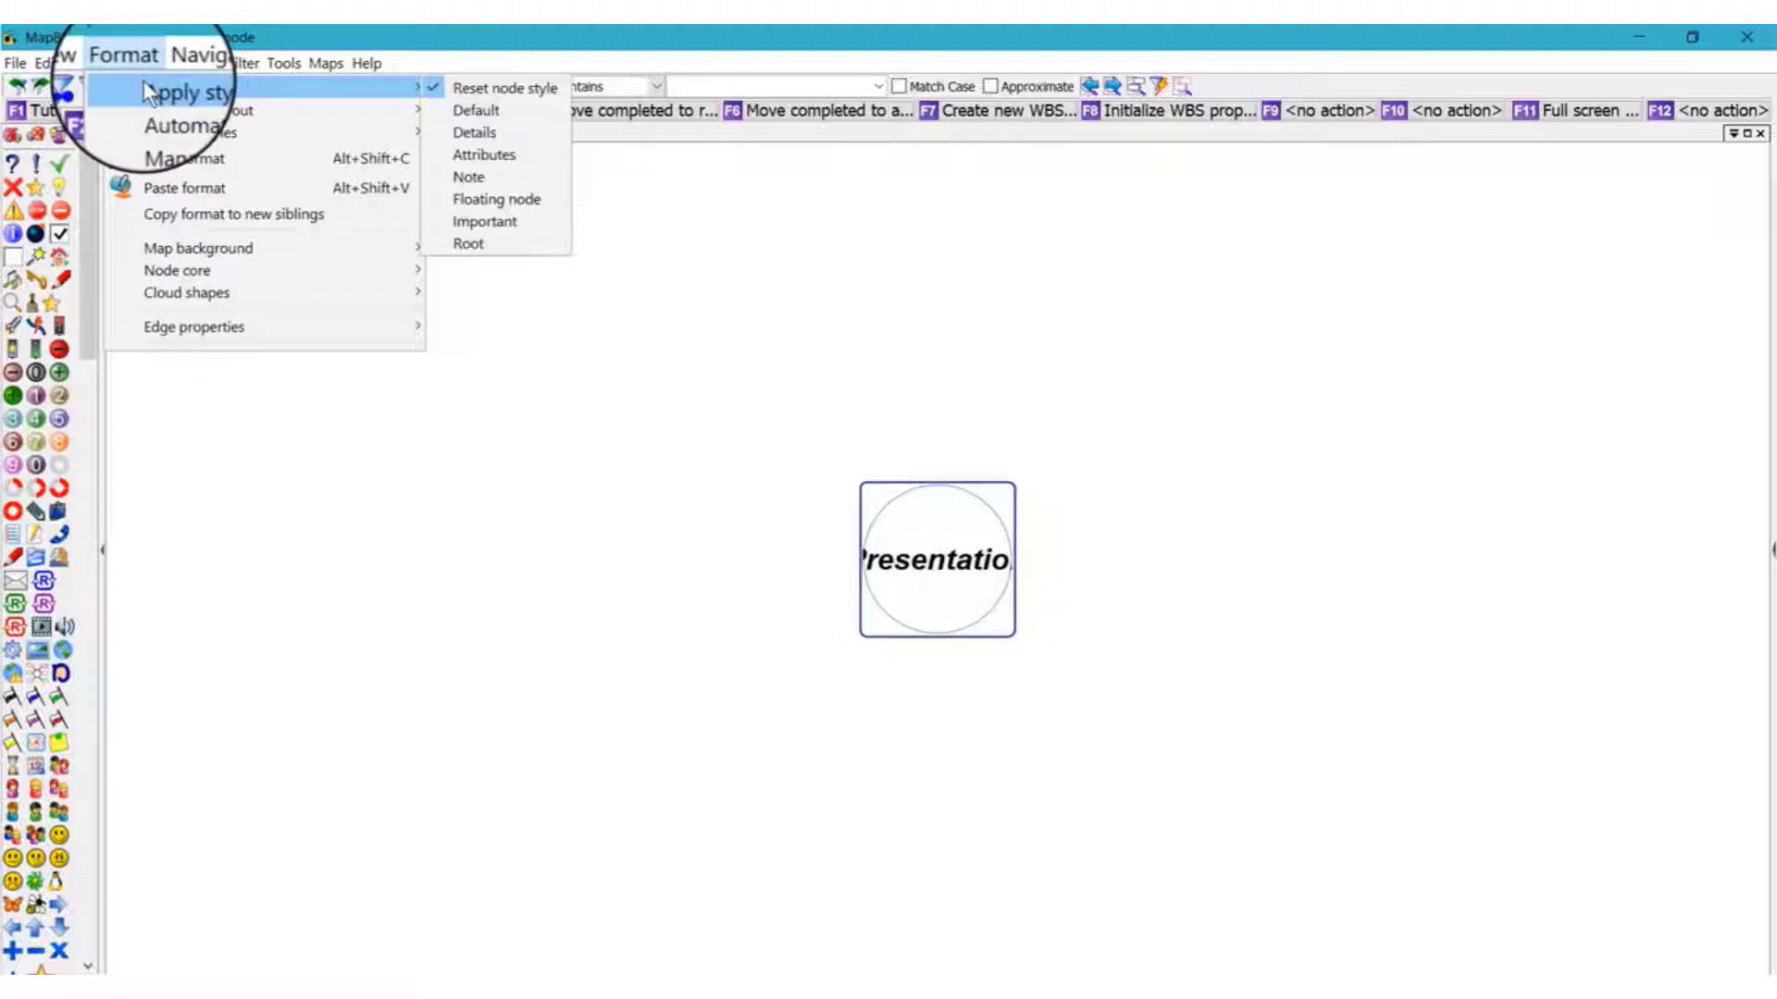
{"action": "mouse_move", "coordinate": [219, 240]}
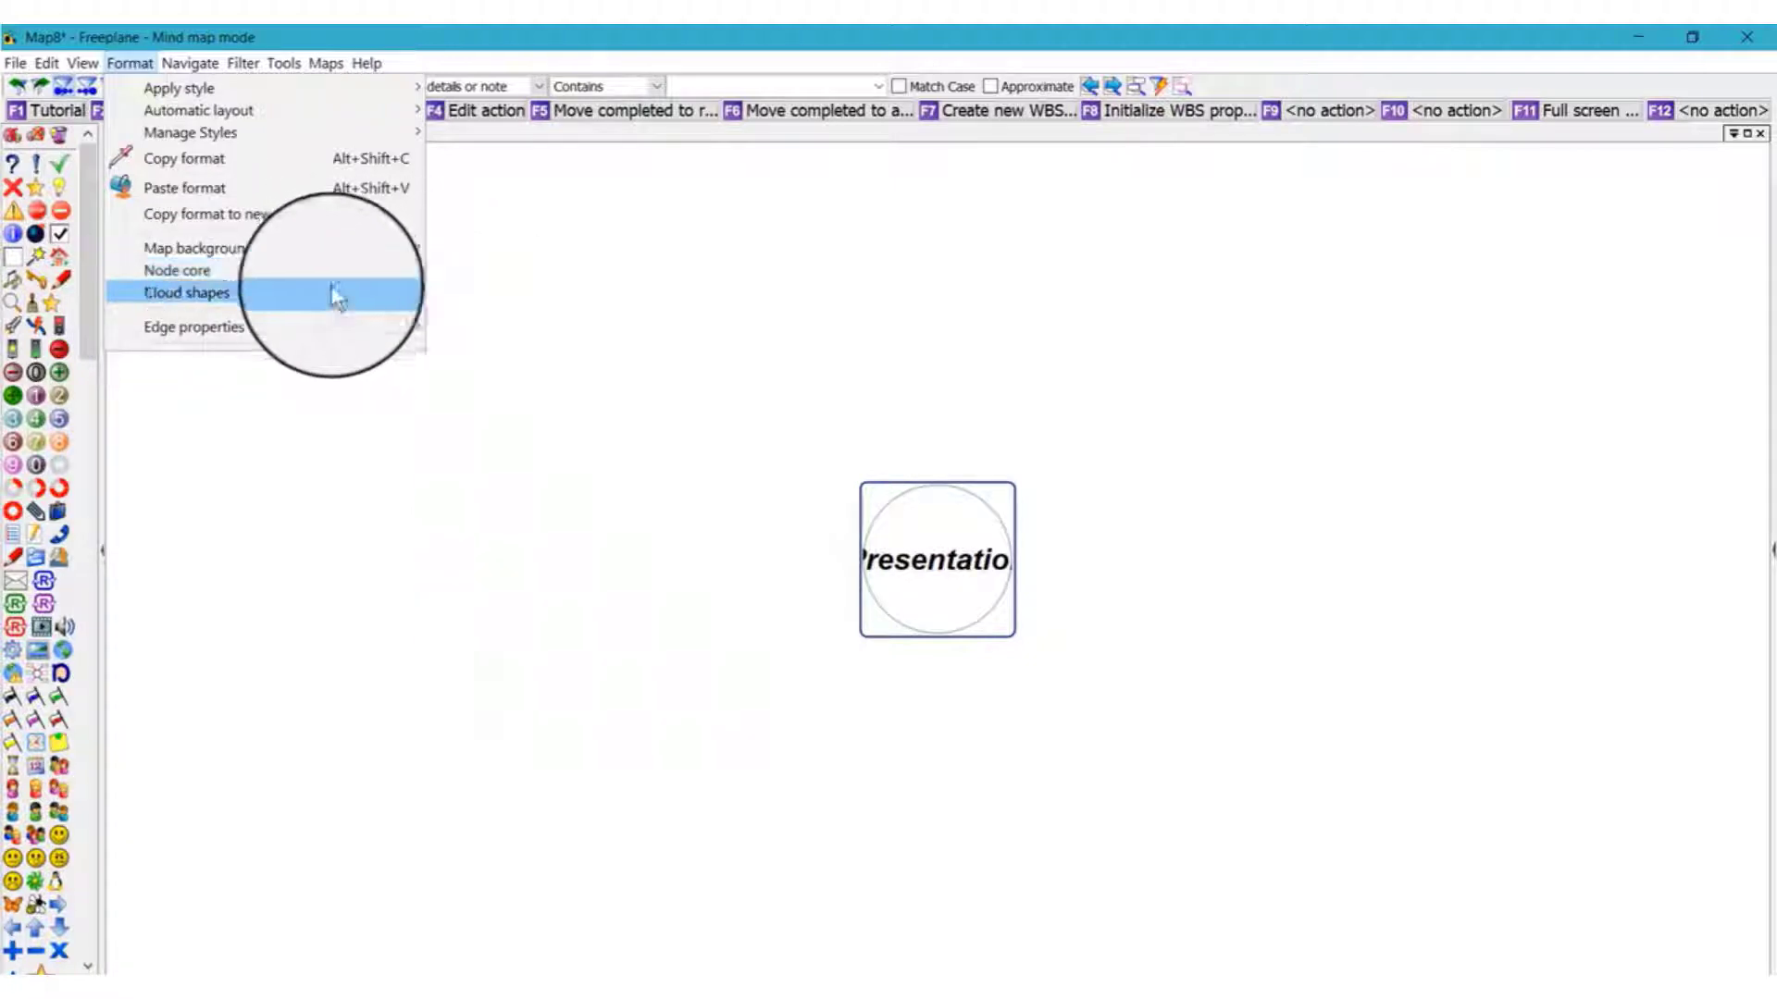
{"action": "mouse_move", "coordinate": [331, 288]}
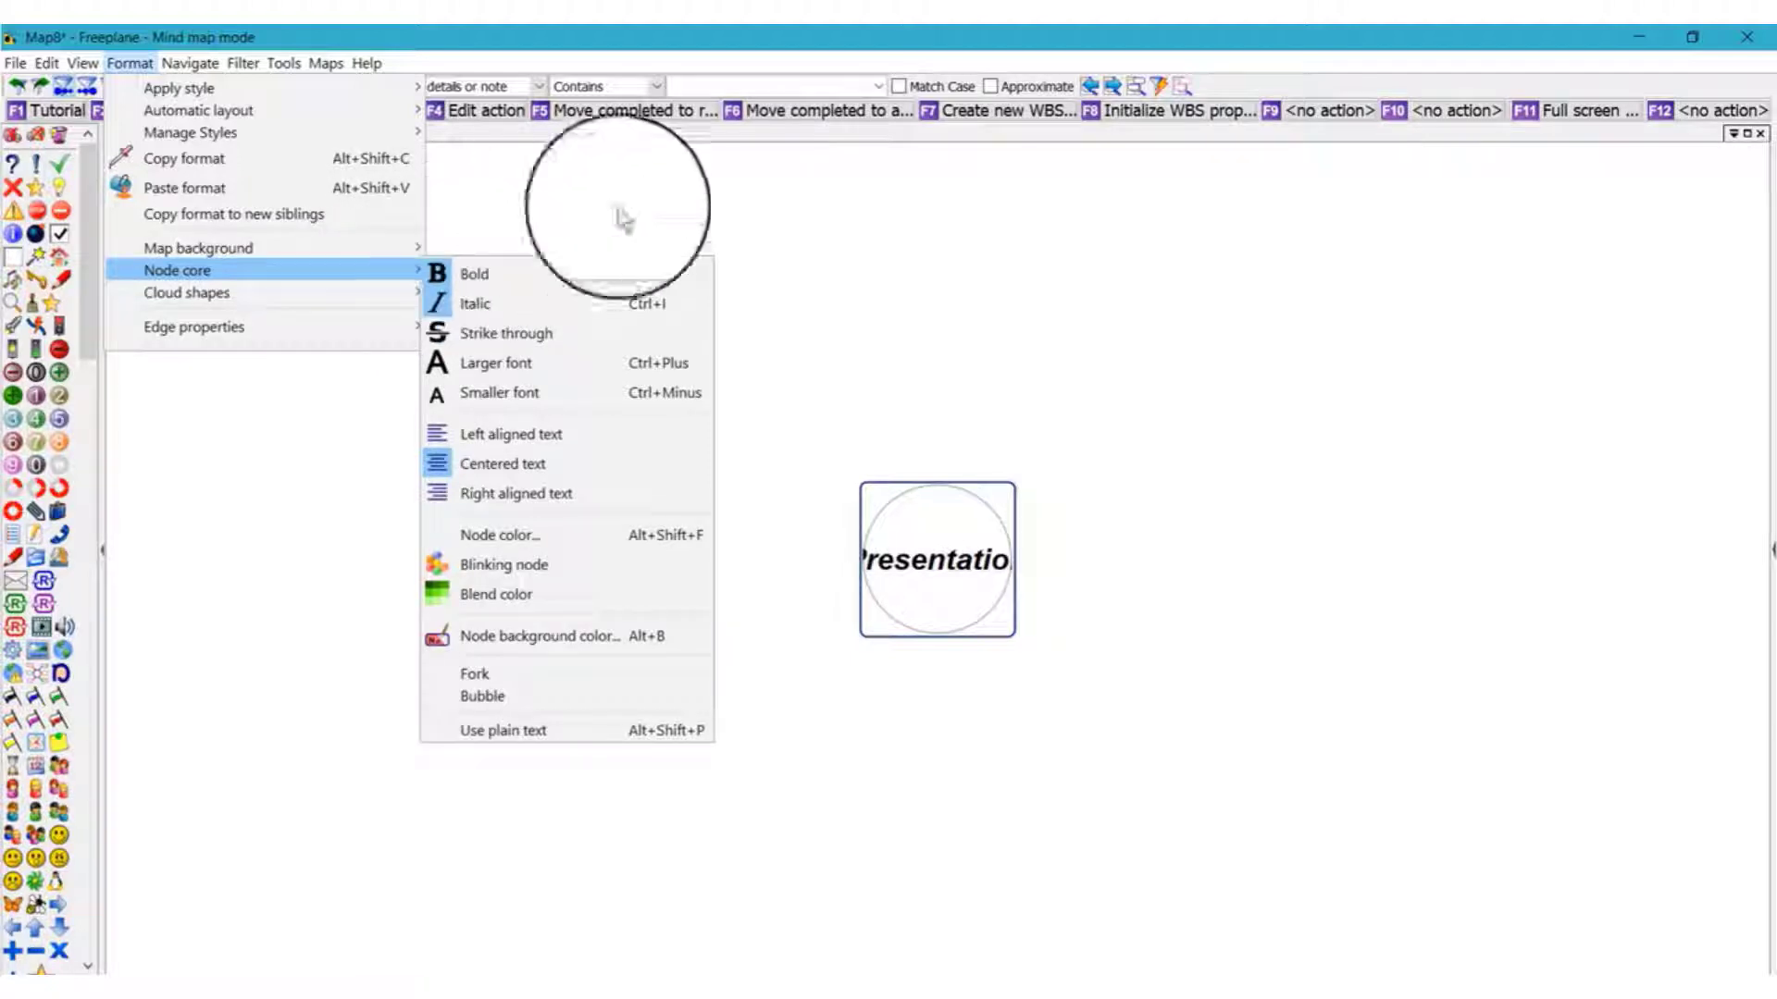
{"action": "left_click", "coordinate": [952, 263]}
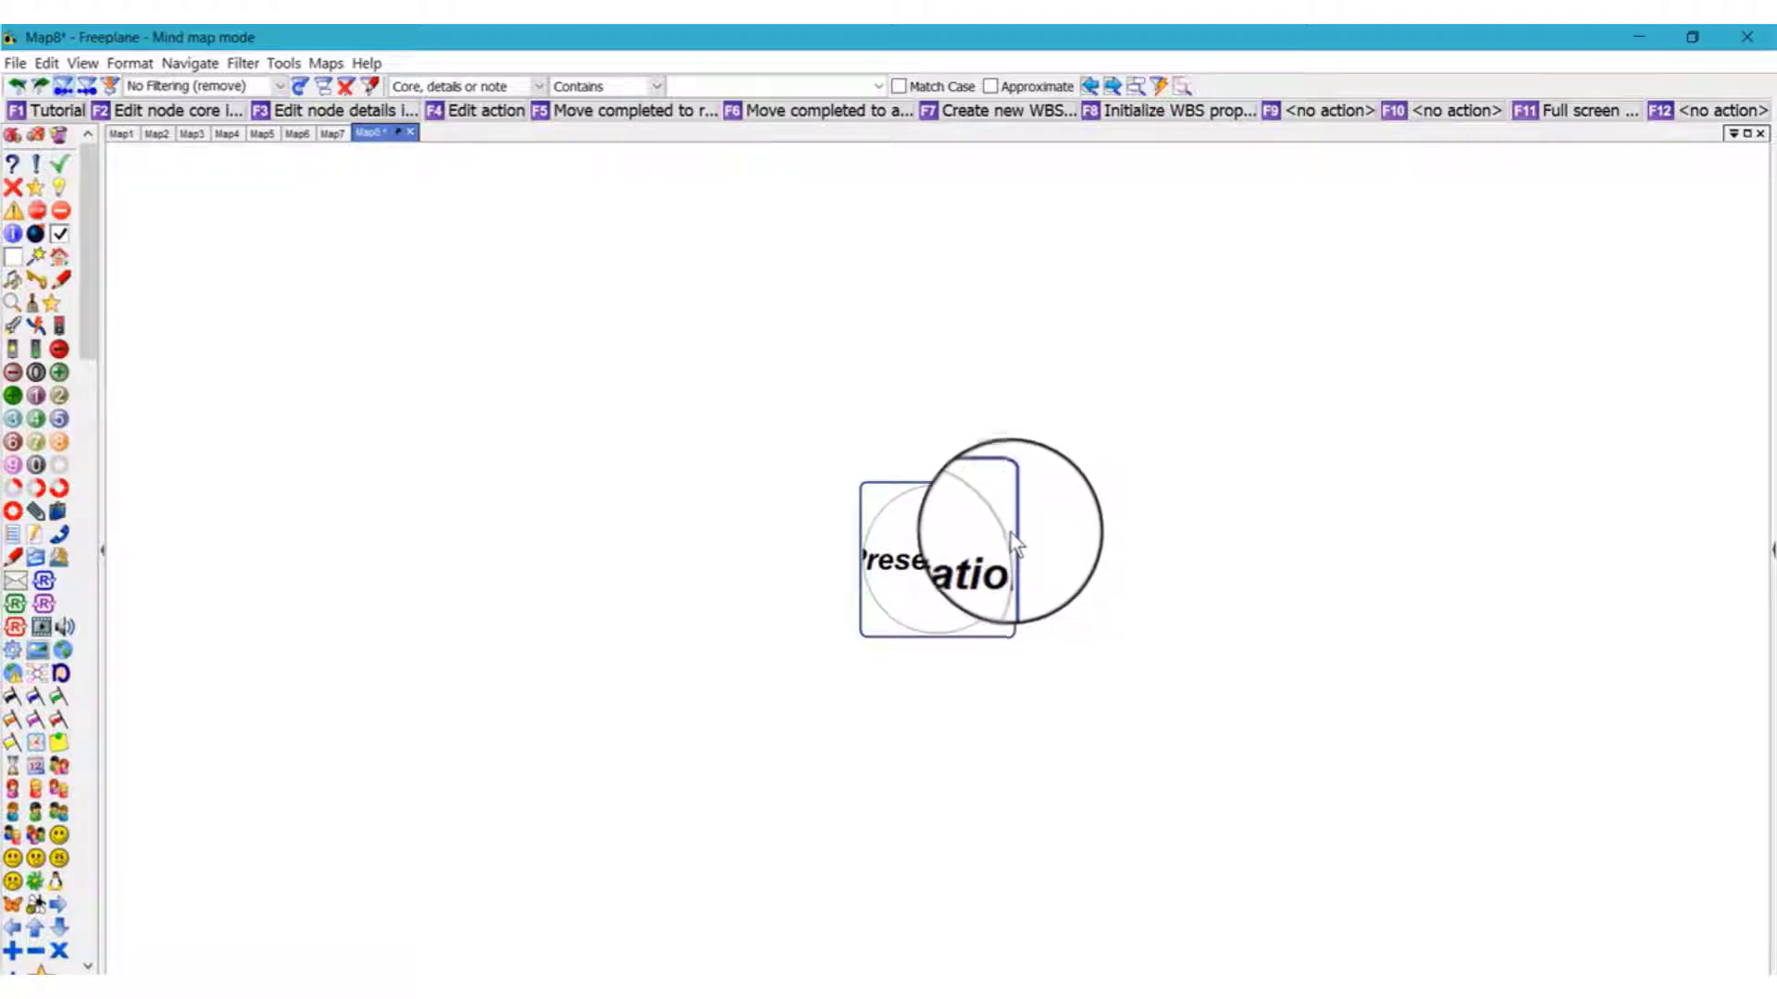
Step: Add a child node named "AUDIENCE" to the central Presentation node
{"action": "left_click_drag", "start_coordinate": [1012, 524], "coordinate": [967, 553]}
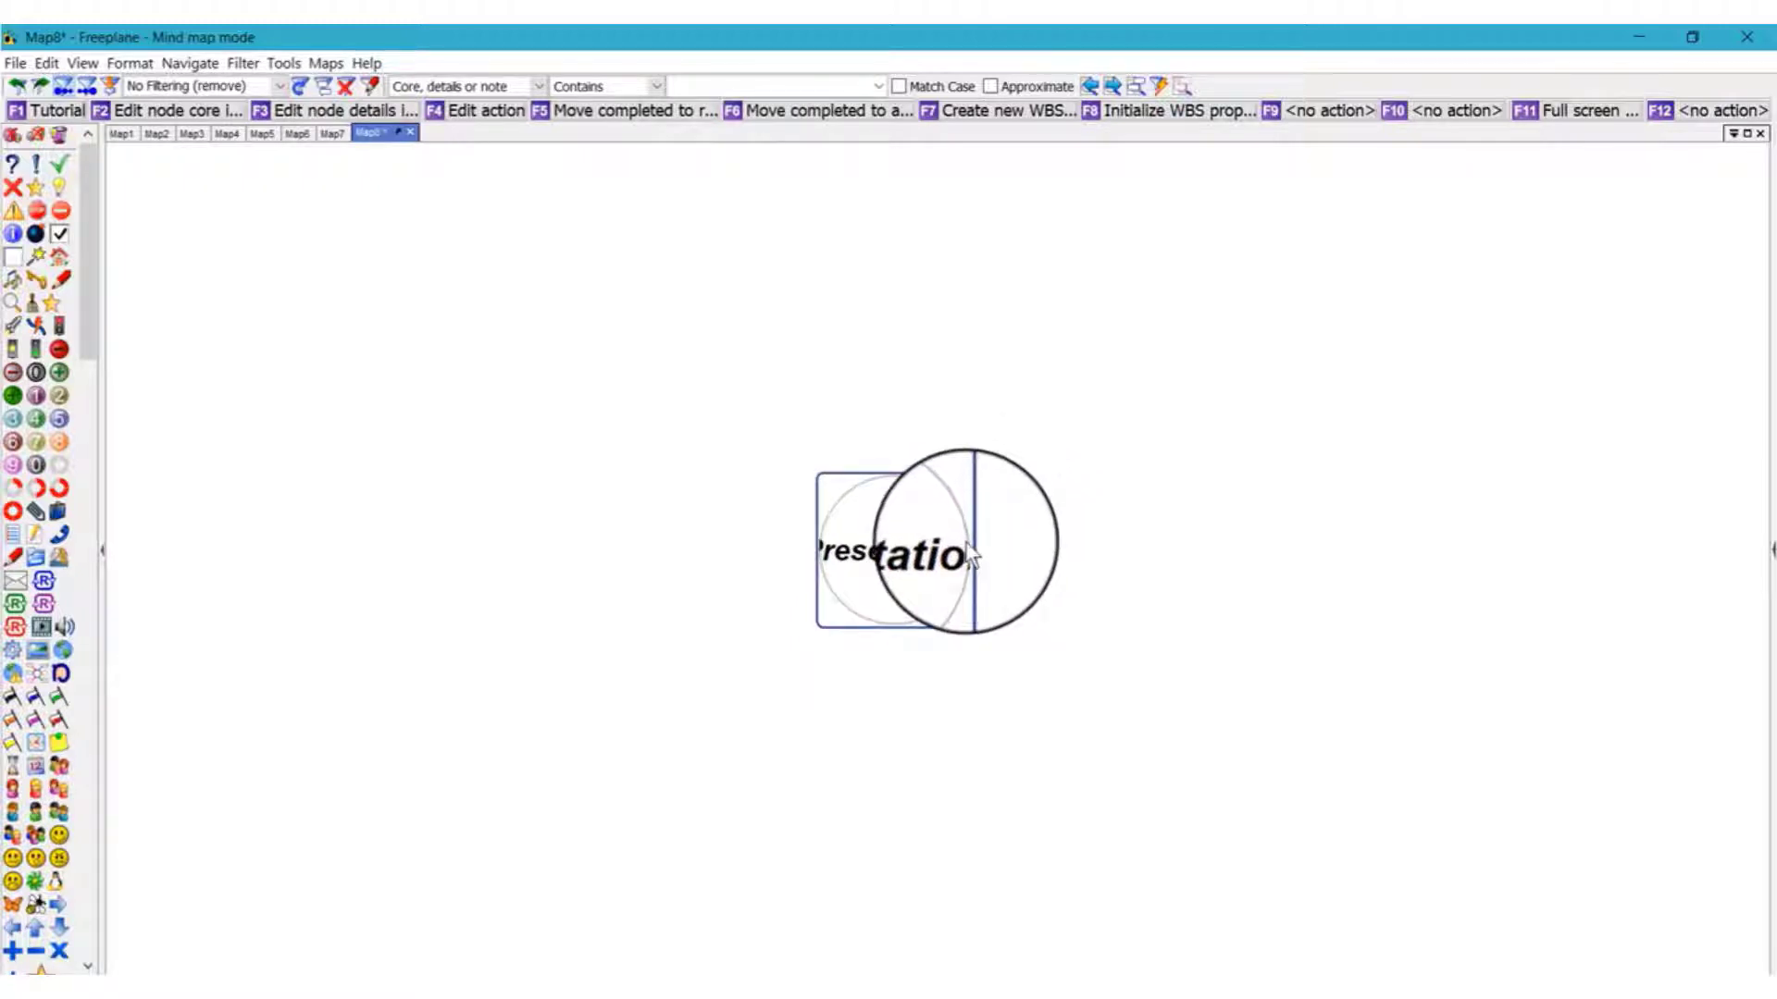
{"action": "left_click", "coordinate": [951, 537]}
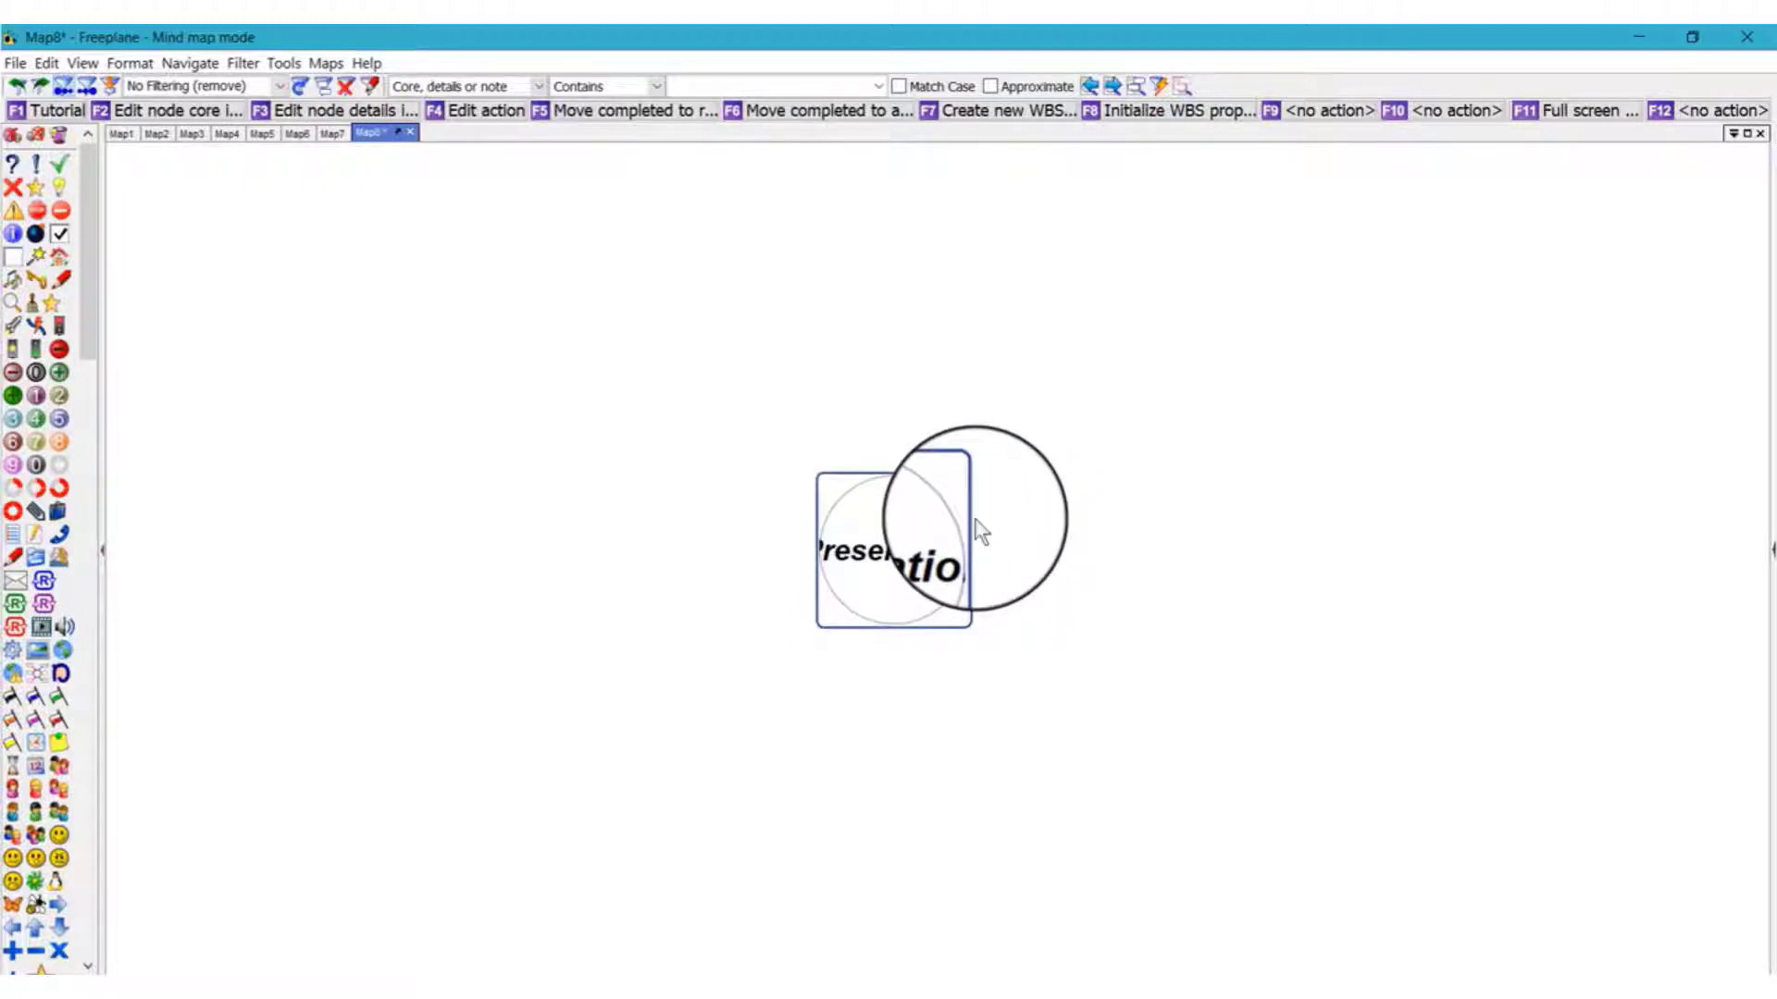
{"action": "key", "text": "Insert"}
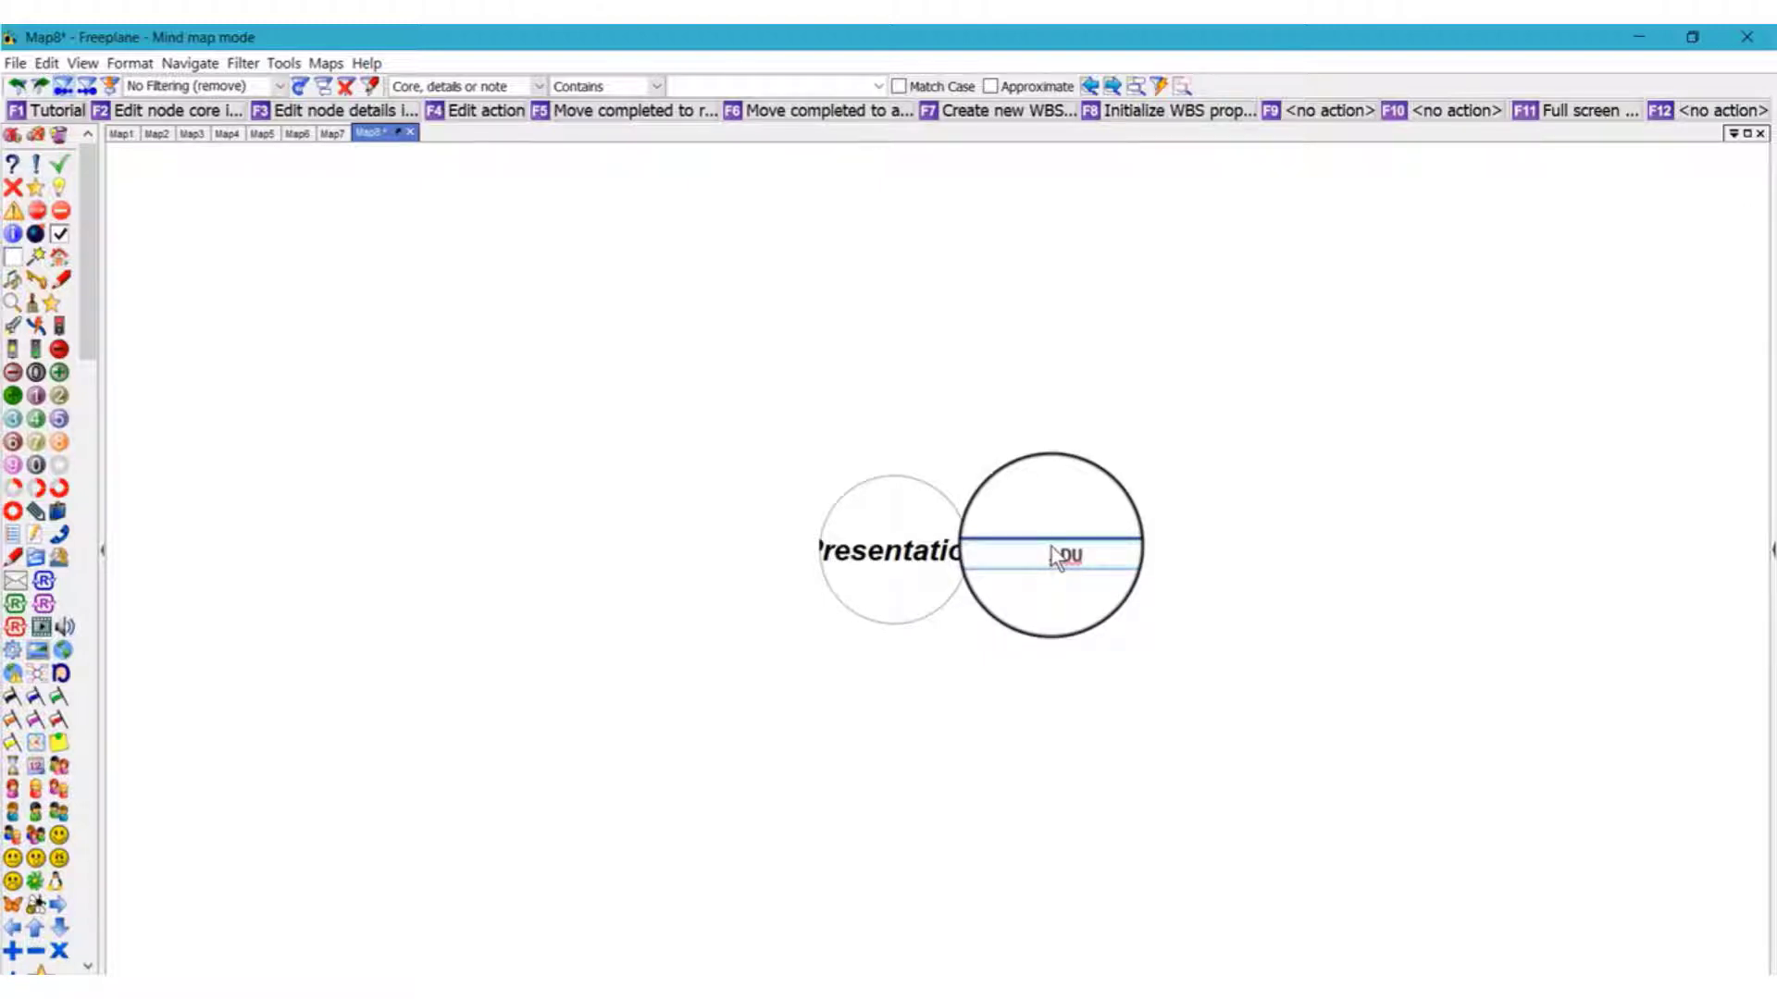
{"action": "type", "text": "UD"}
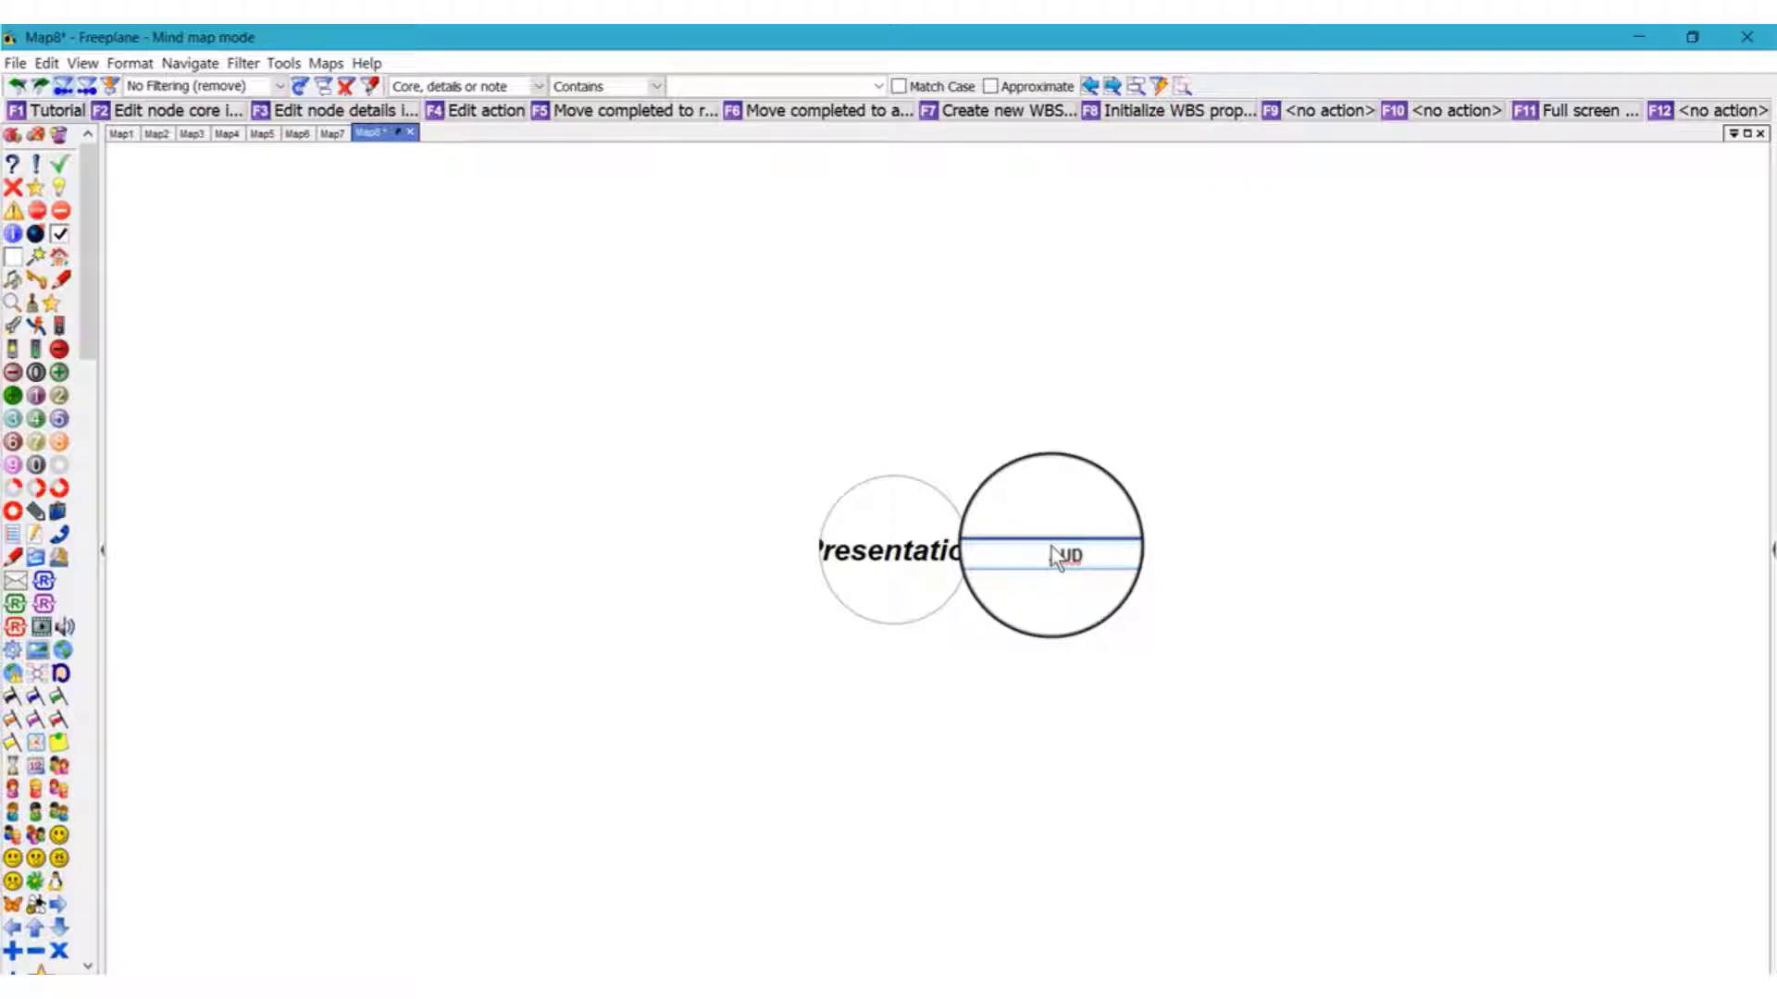
{"action": "type", "text": "IENCE"}
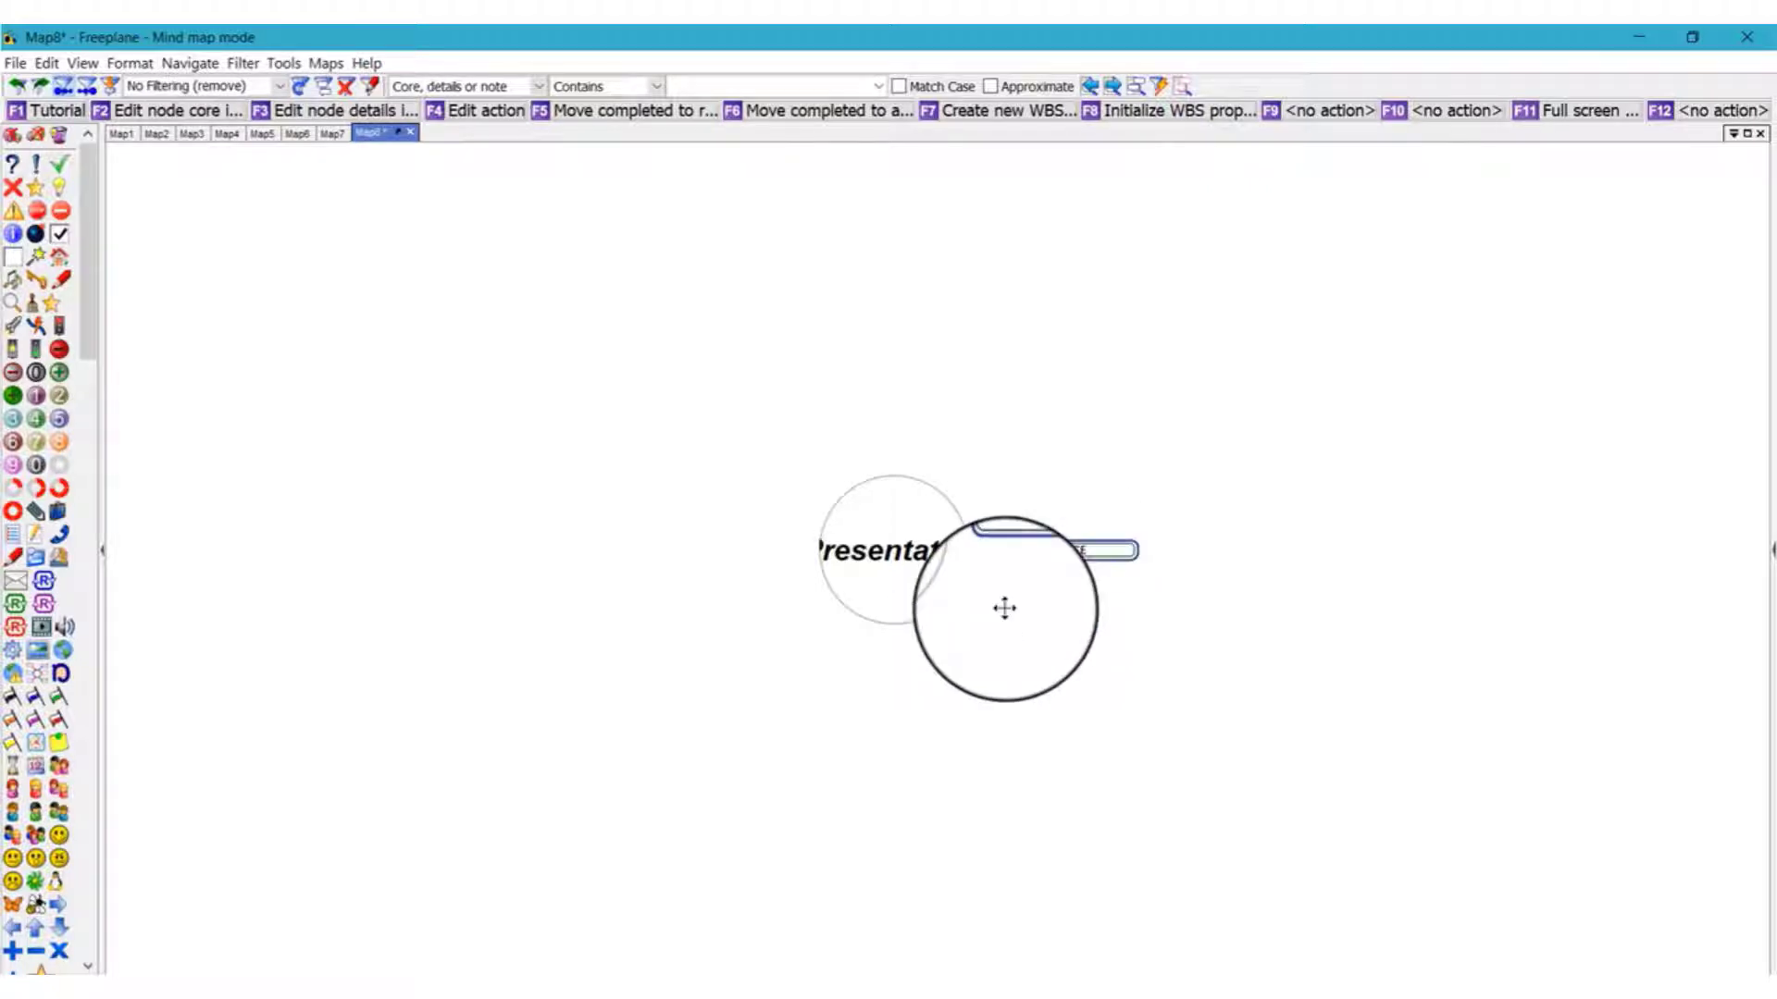
Step: Add a second child node named "LOCATION" to the Presentation node and reselect the central node
{"action": "left_click", "coordinate": [966, 515]}
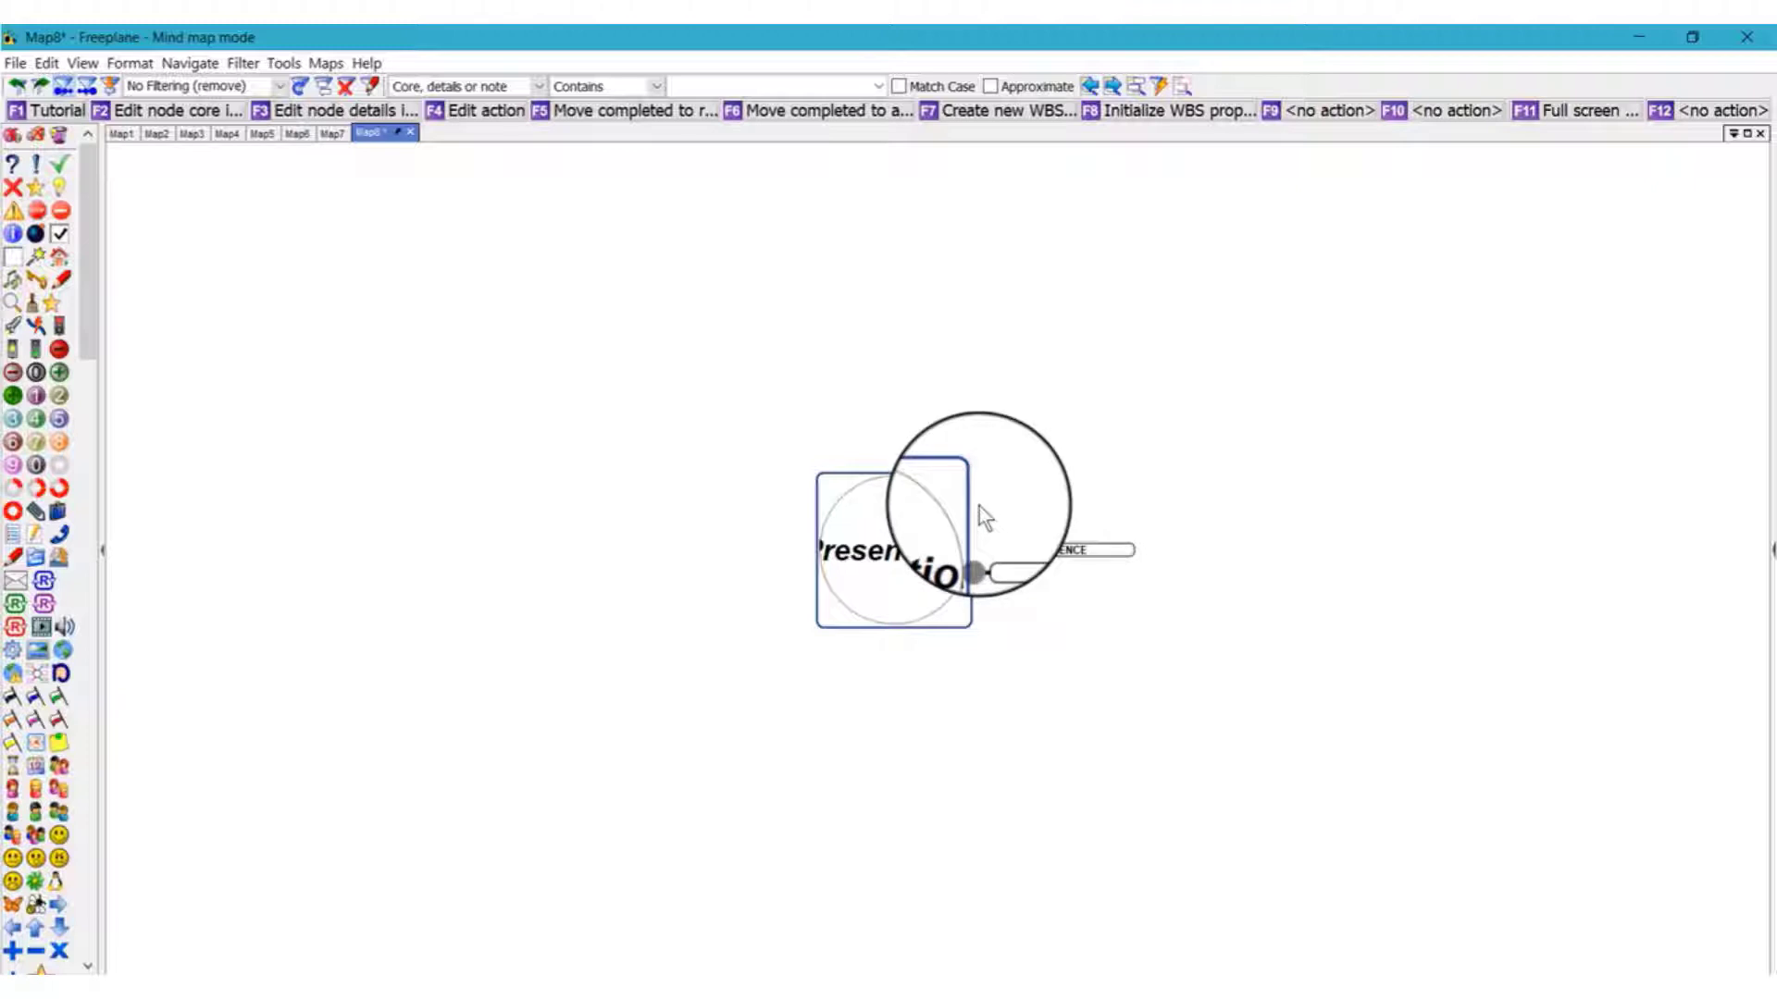
{"action": "key", "text": "Tab"}
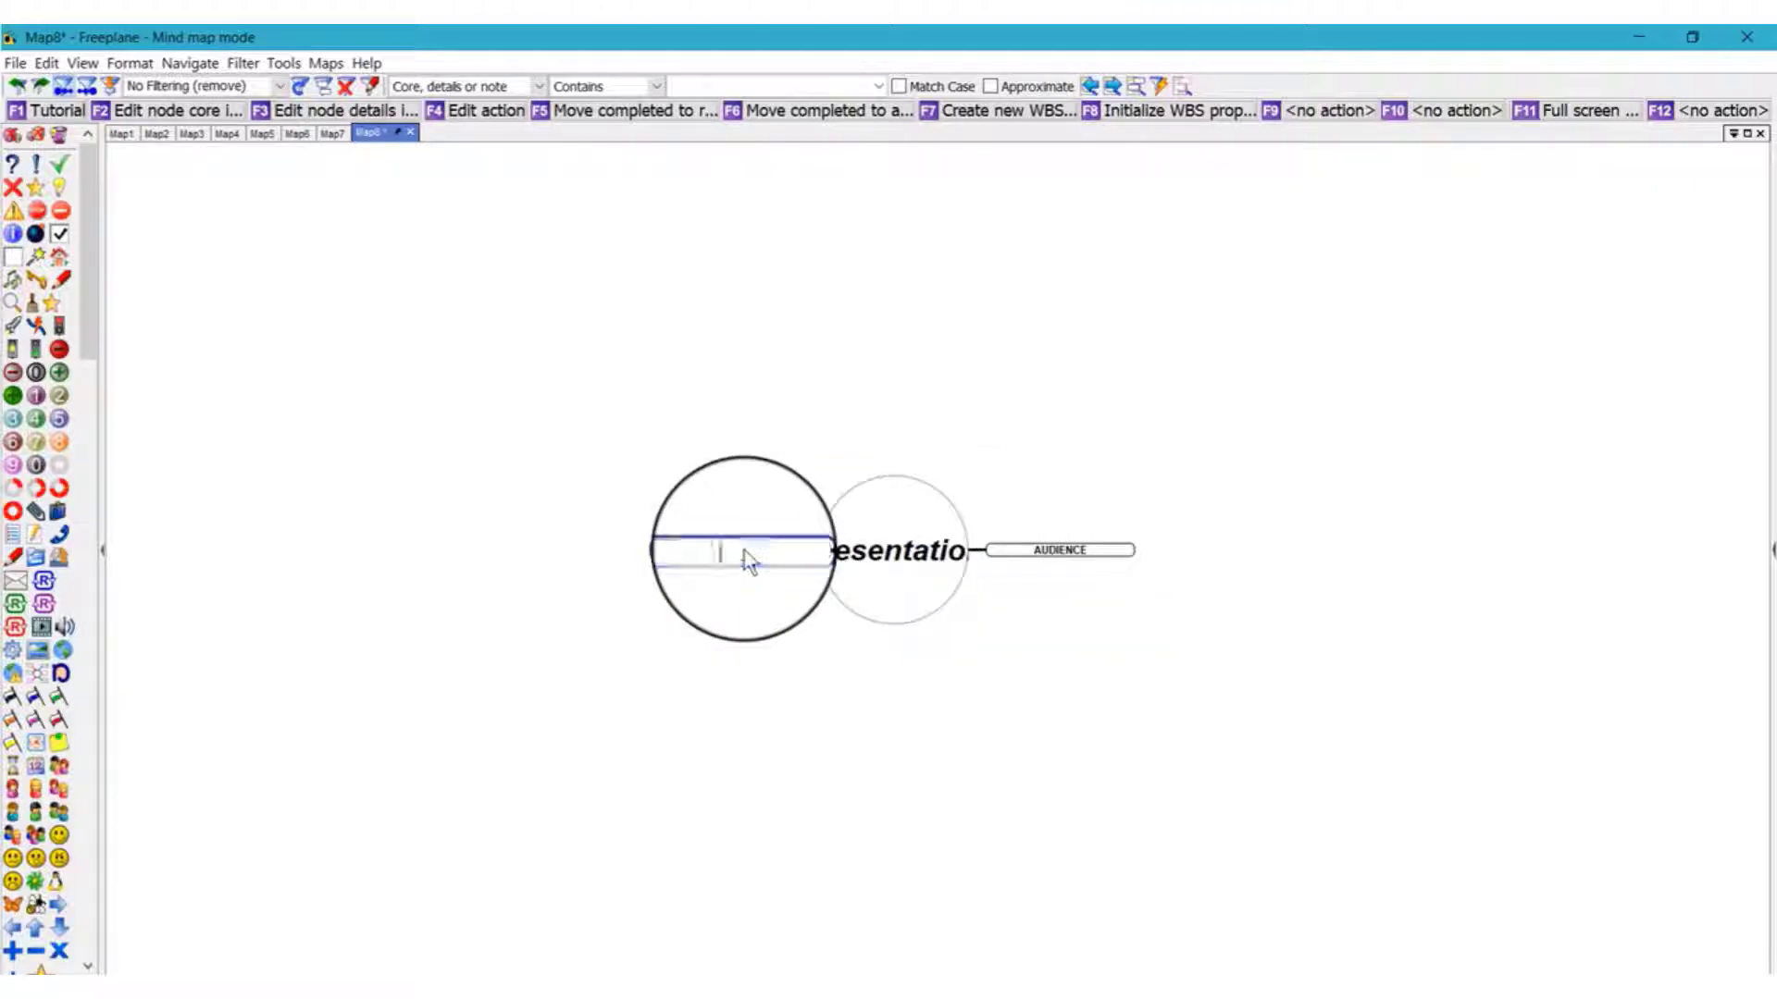
{"action": "type", "text": "LOCA"}
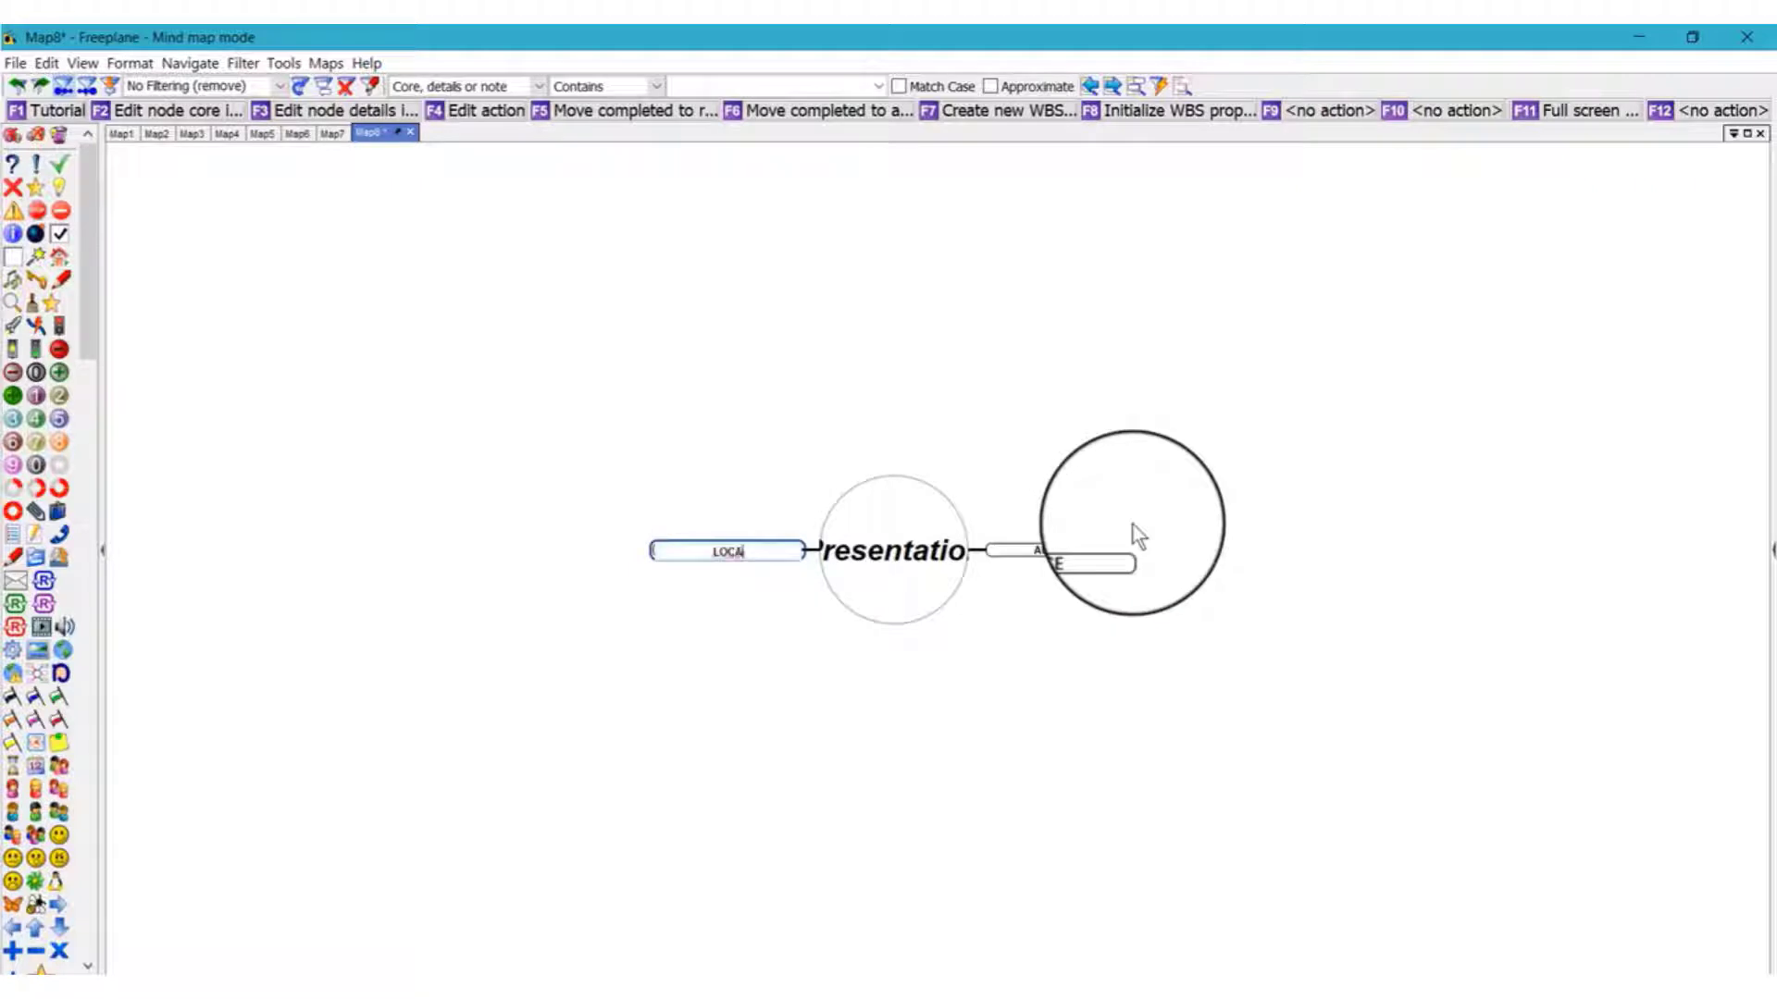
{"action": "type", "text": "TION"}
{"action": "left_click", "coordinate": [930, 611]}
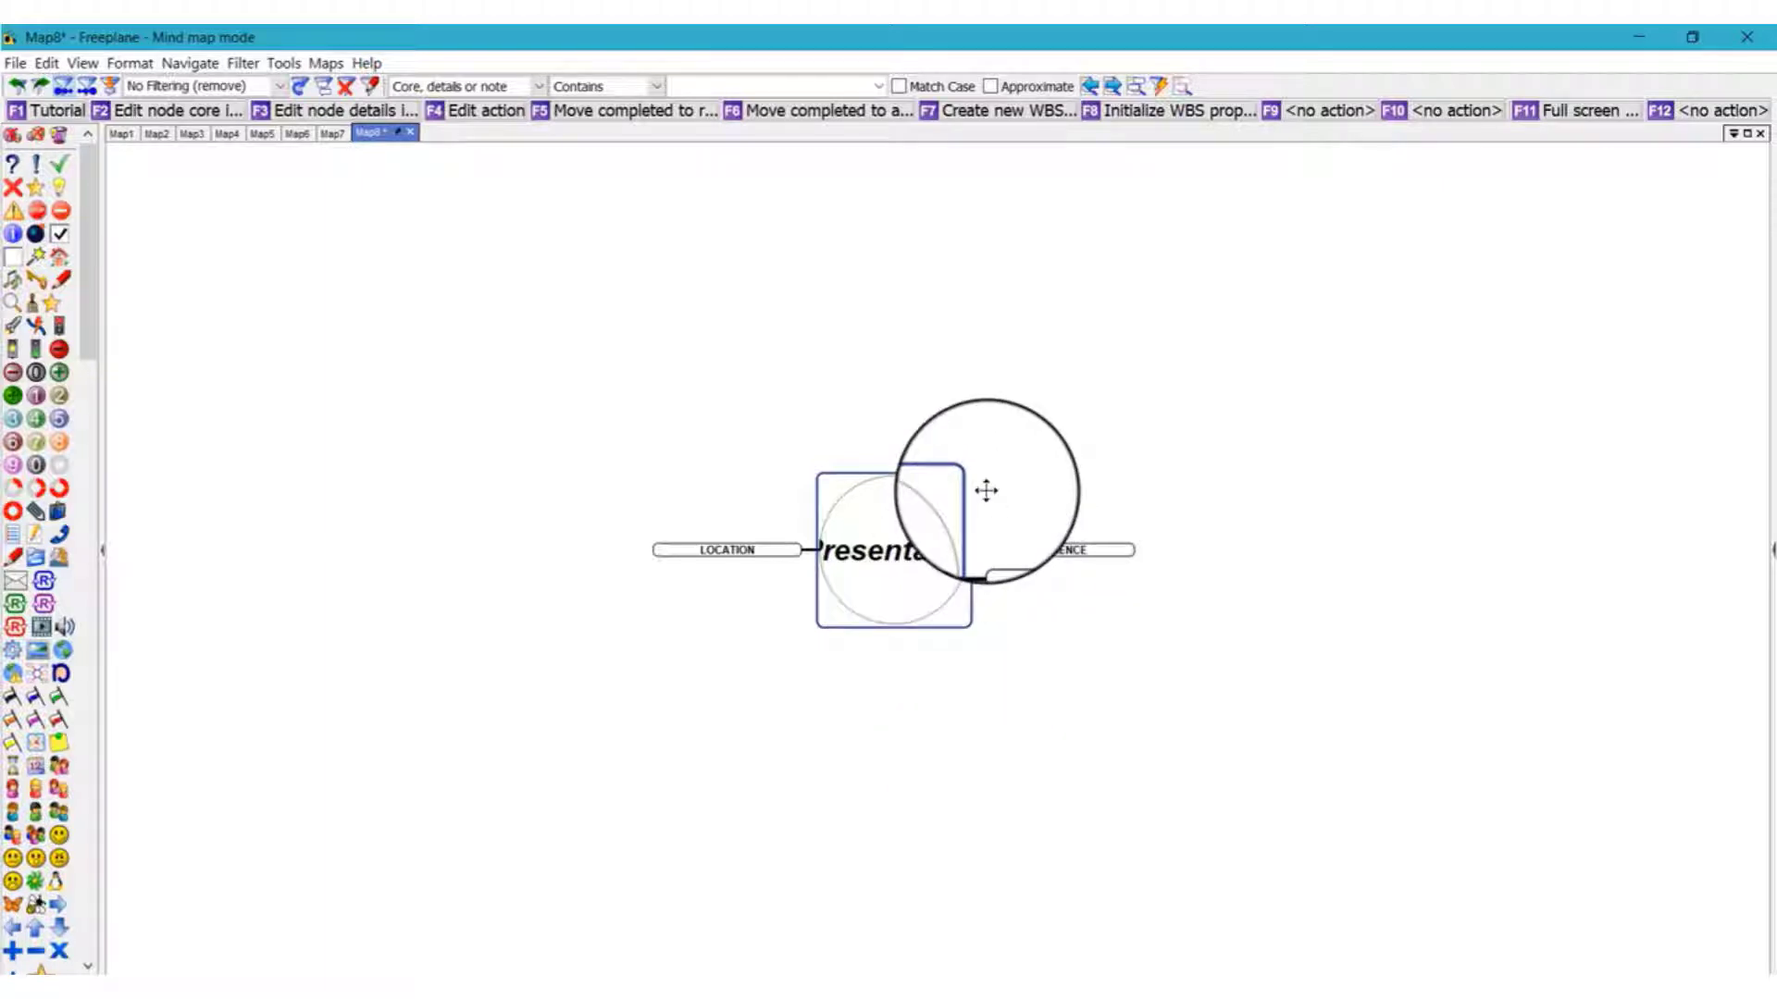
Step: Add a child node named "DELIVERY" to the Presentation node, and space DELIVERY below and AUDIENCE above the central node's level
{"action": "key", "text": "Insert"}
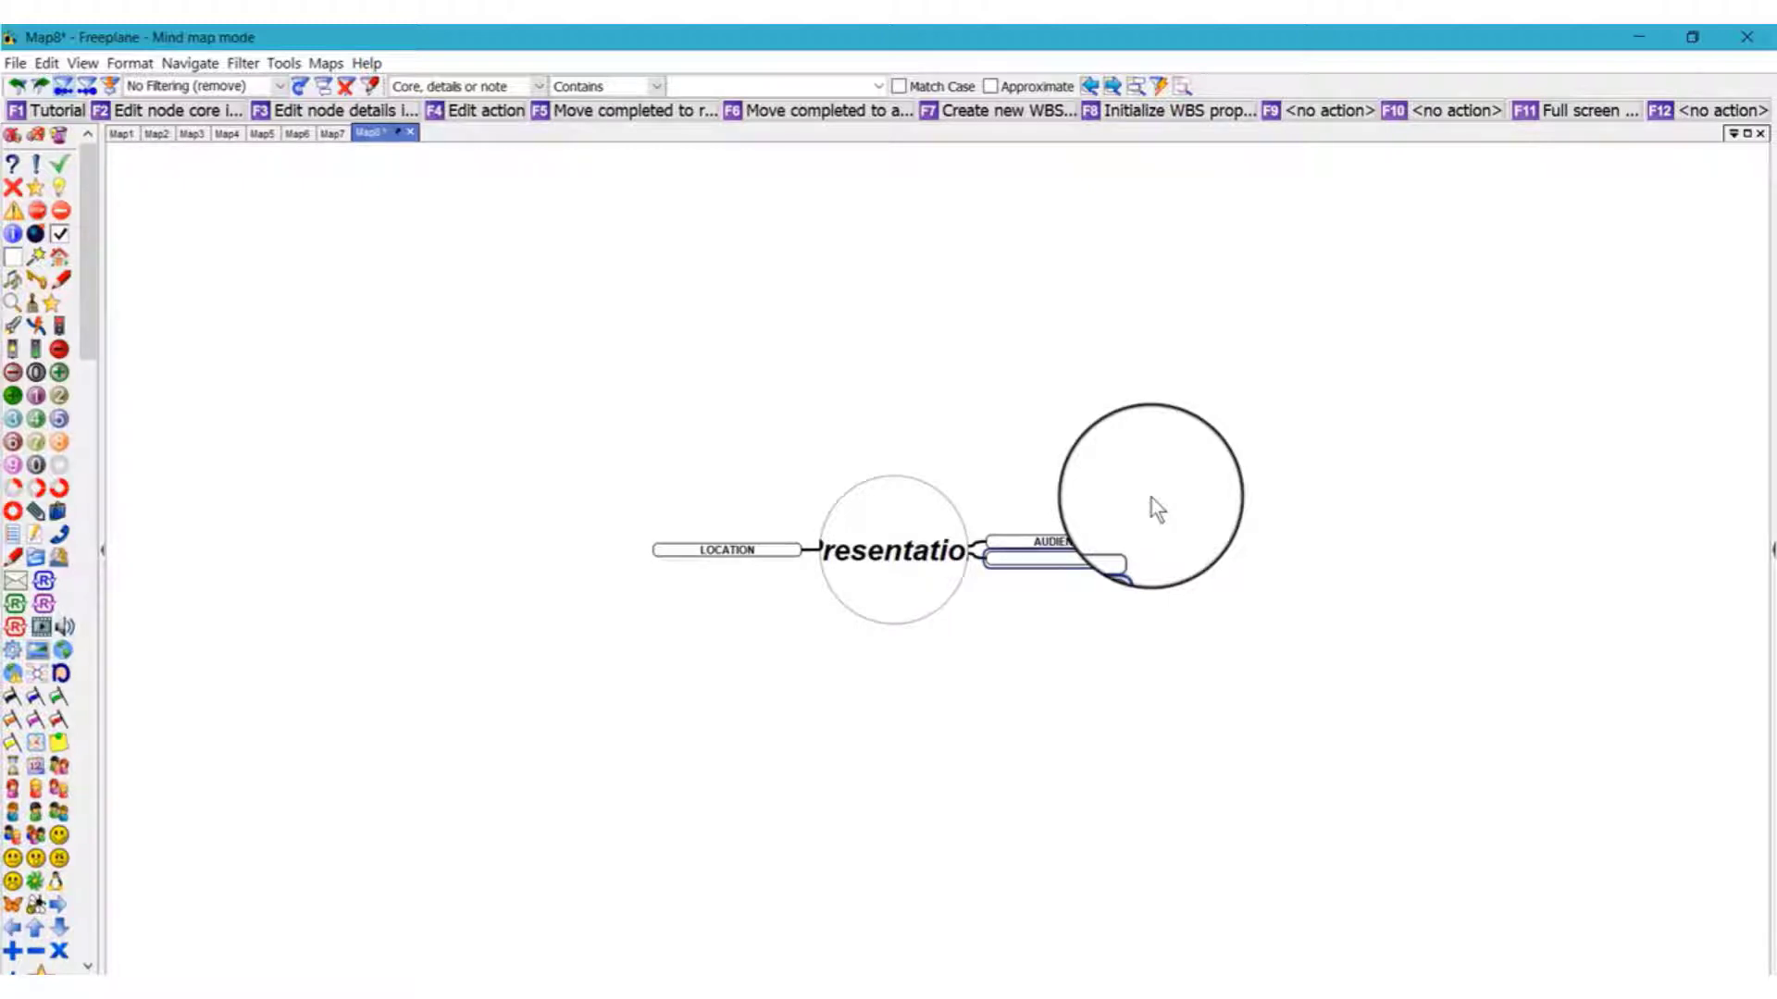
{"action": "type", "text": "DELIVERY"}
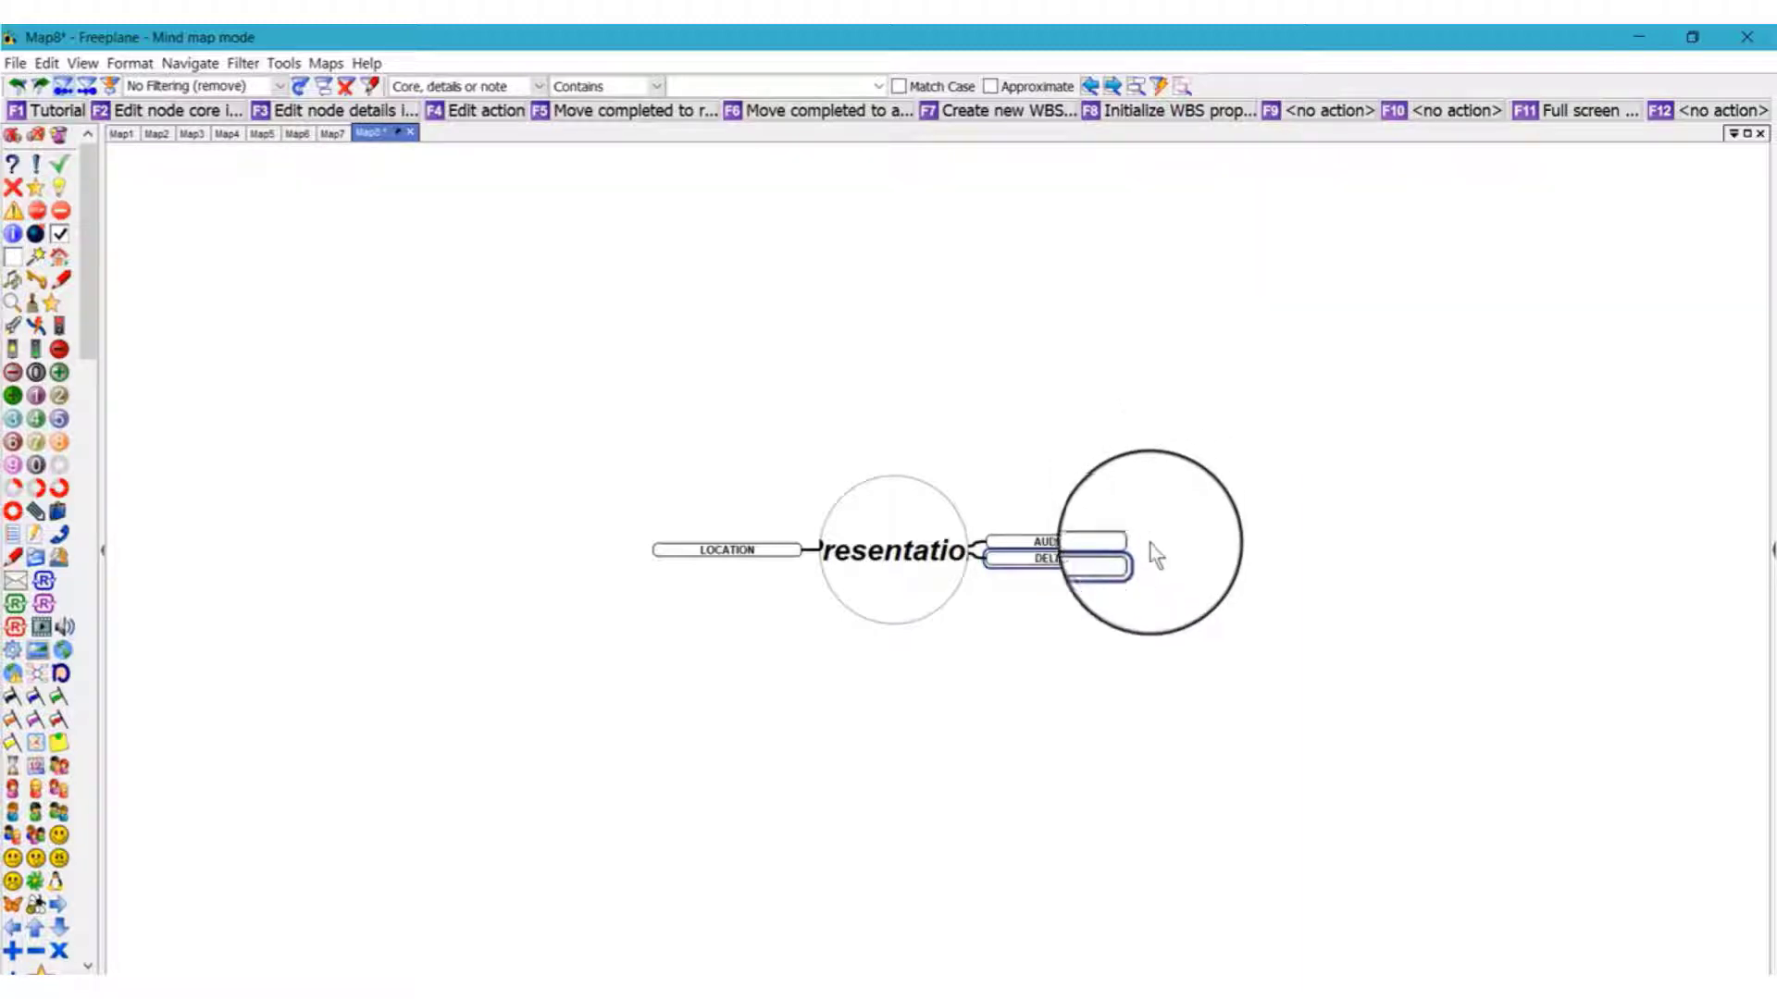
{"action": "left_click", "coordinate": [960, 567]}
{"action": "mouse_move", "coordinate": [1008, 558]}
{"action": "left_mouse_down"}
{"action": "mouse_move", "coordinate": [987, 675]}
{"action": "mouse_move", "coordinate": [962, 630]}
{"action": "mouse_move", "coordinate": [981, 685]}
{"action": "mouse_move", "coordinate": [1004, 647]}
{"action": "mouse_move", "coordinate": [986, 683]}
{"action": "left_mouse_up"}
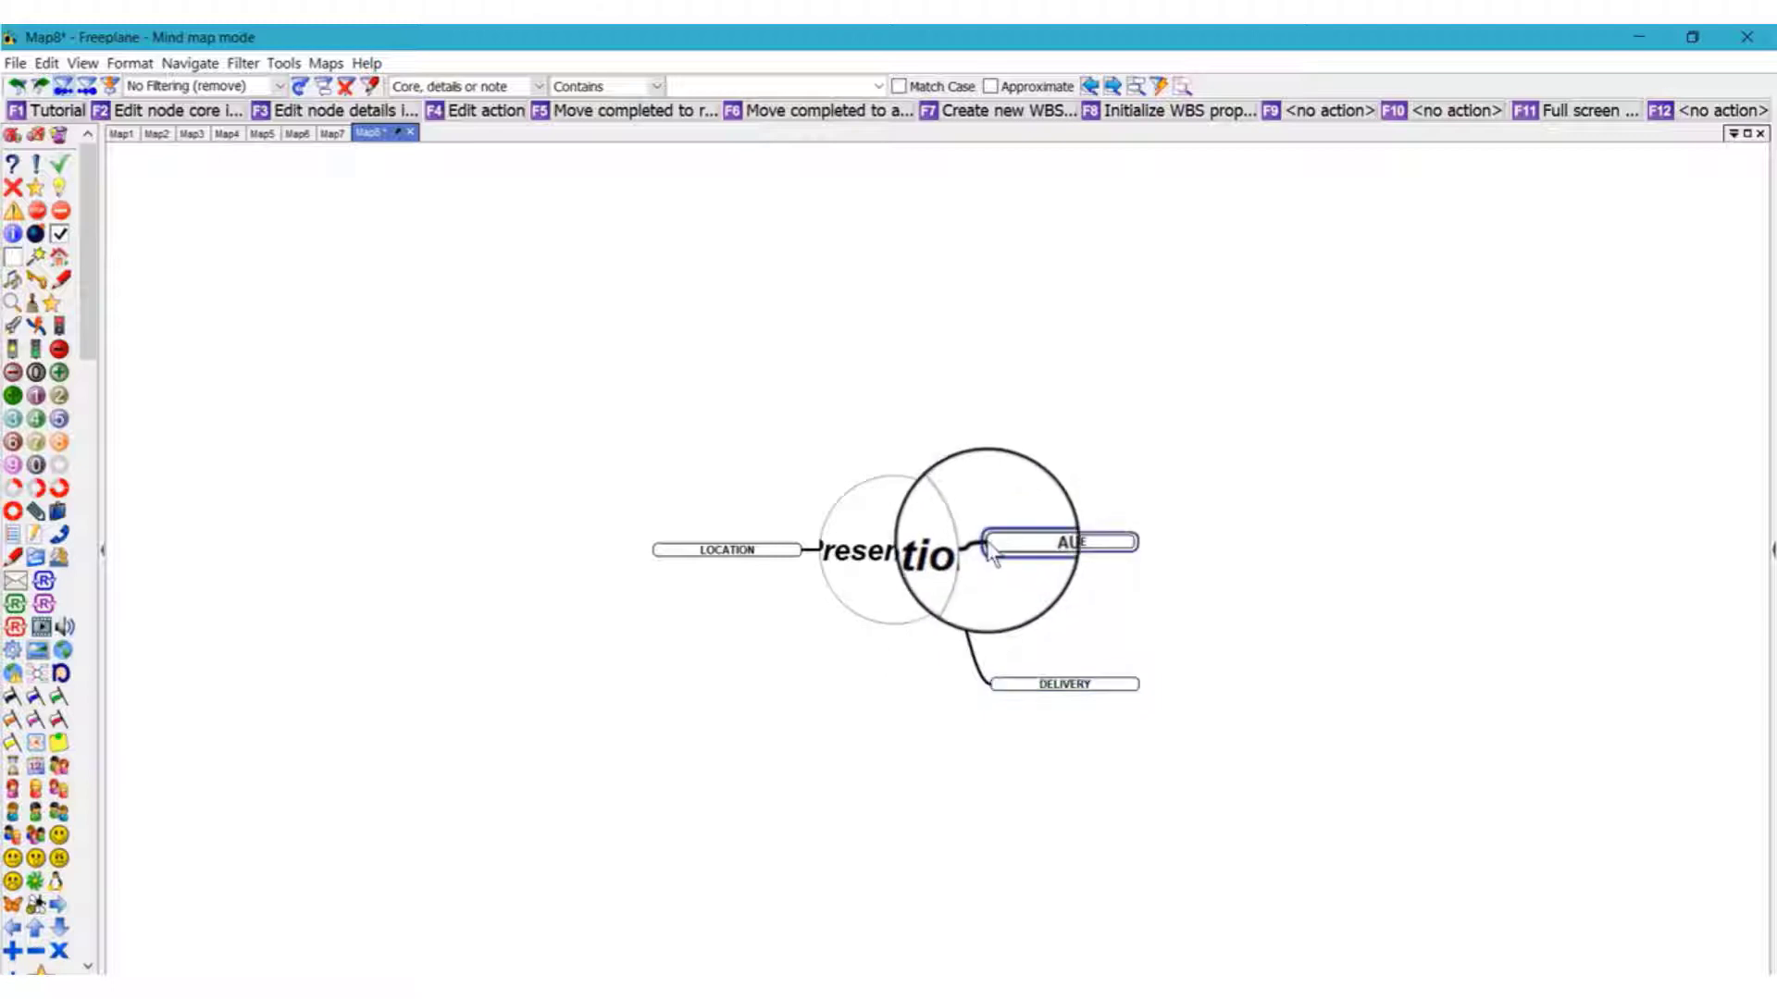
{"action": "left_click_drag", "start_coordinate": [981, 537], "coordinate": [1012, 401]}
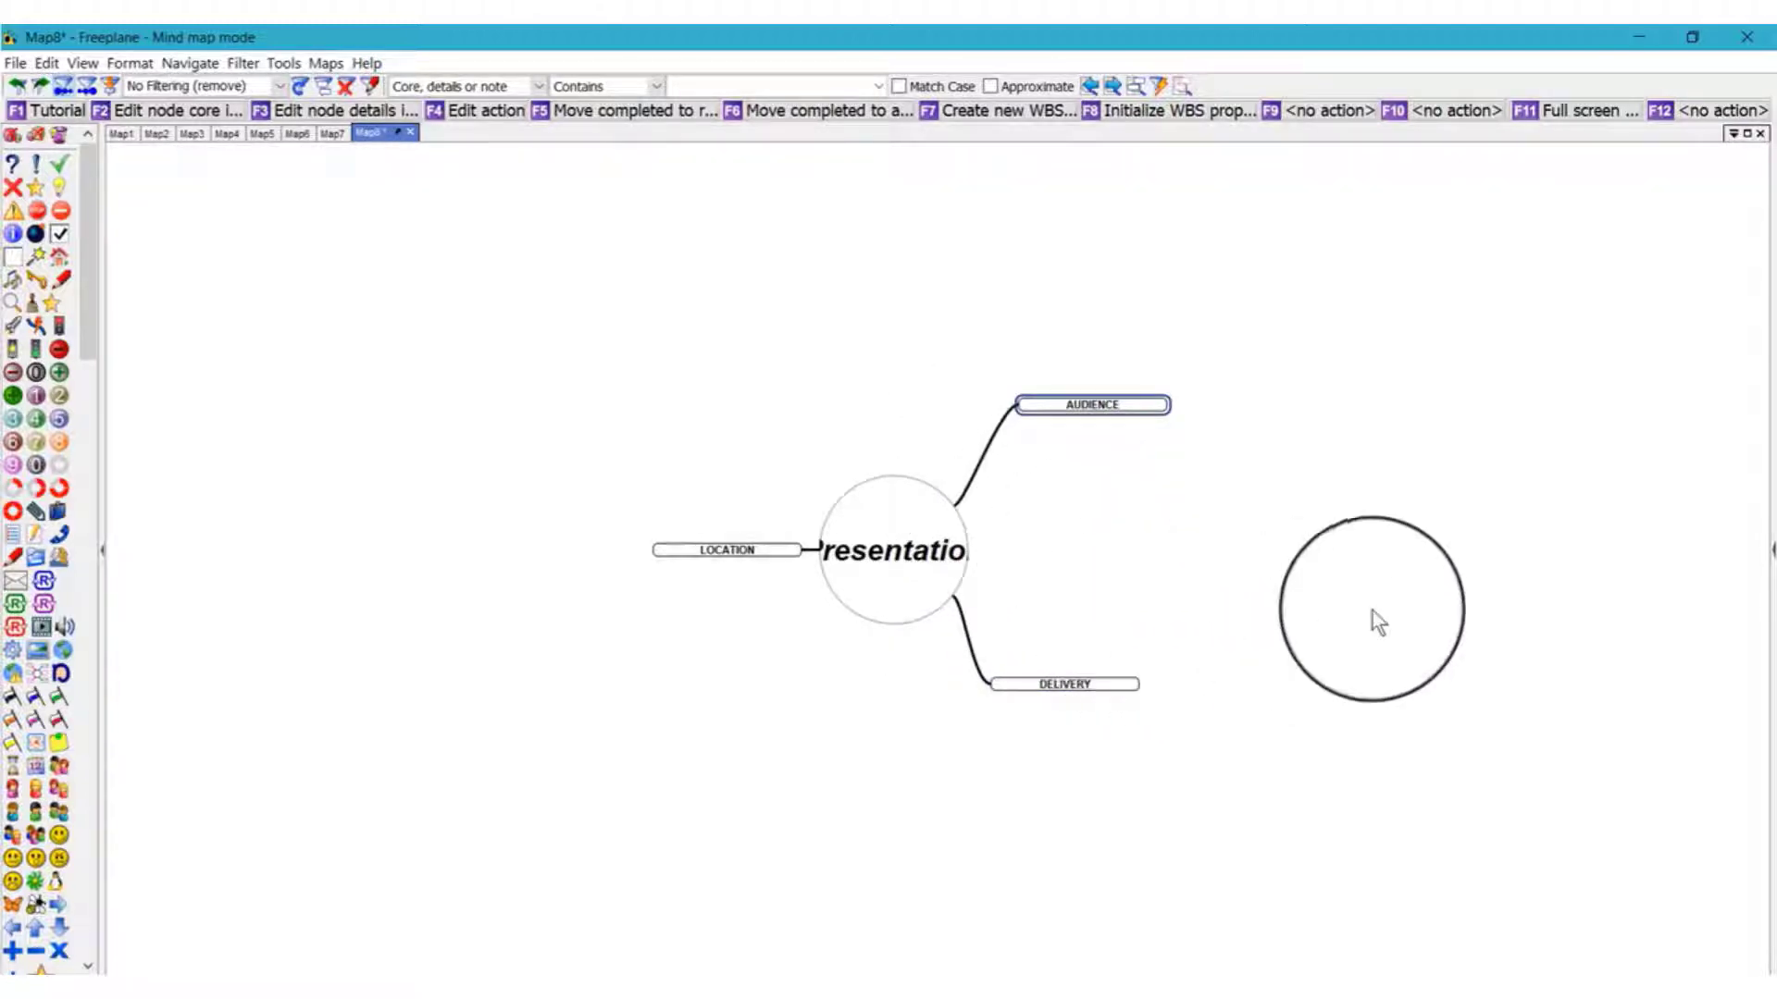
Step: Add a child node named "TECH BASED OR MANUAL" to the Presentation node, and move it lower and LOCATION higher to space them apart
{"action": "left_click", "coordinate": [942, 546]}
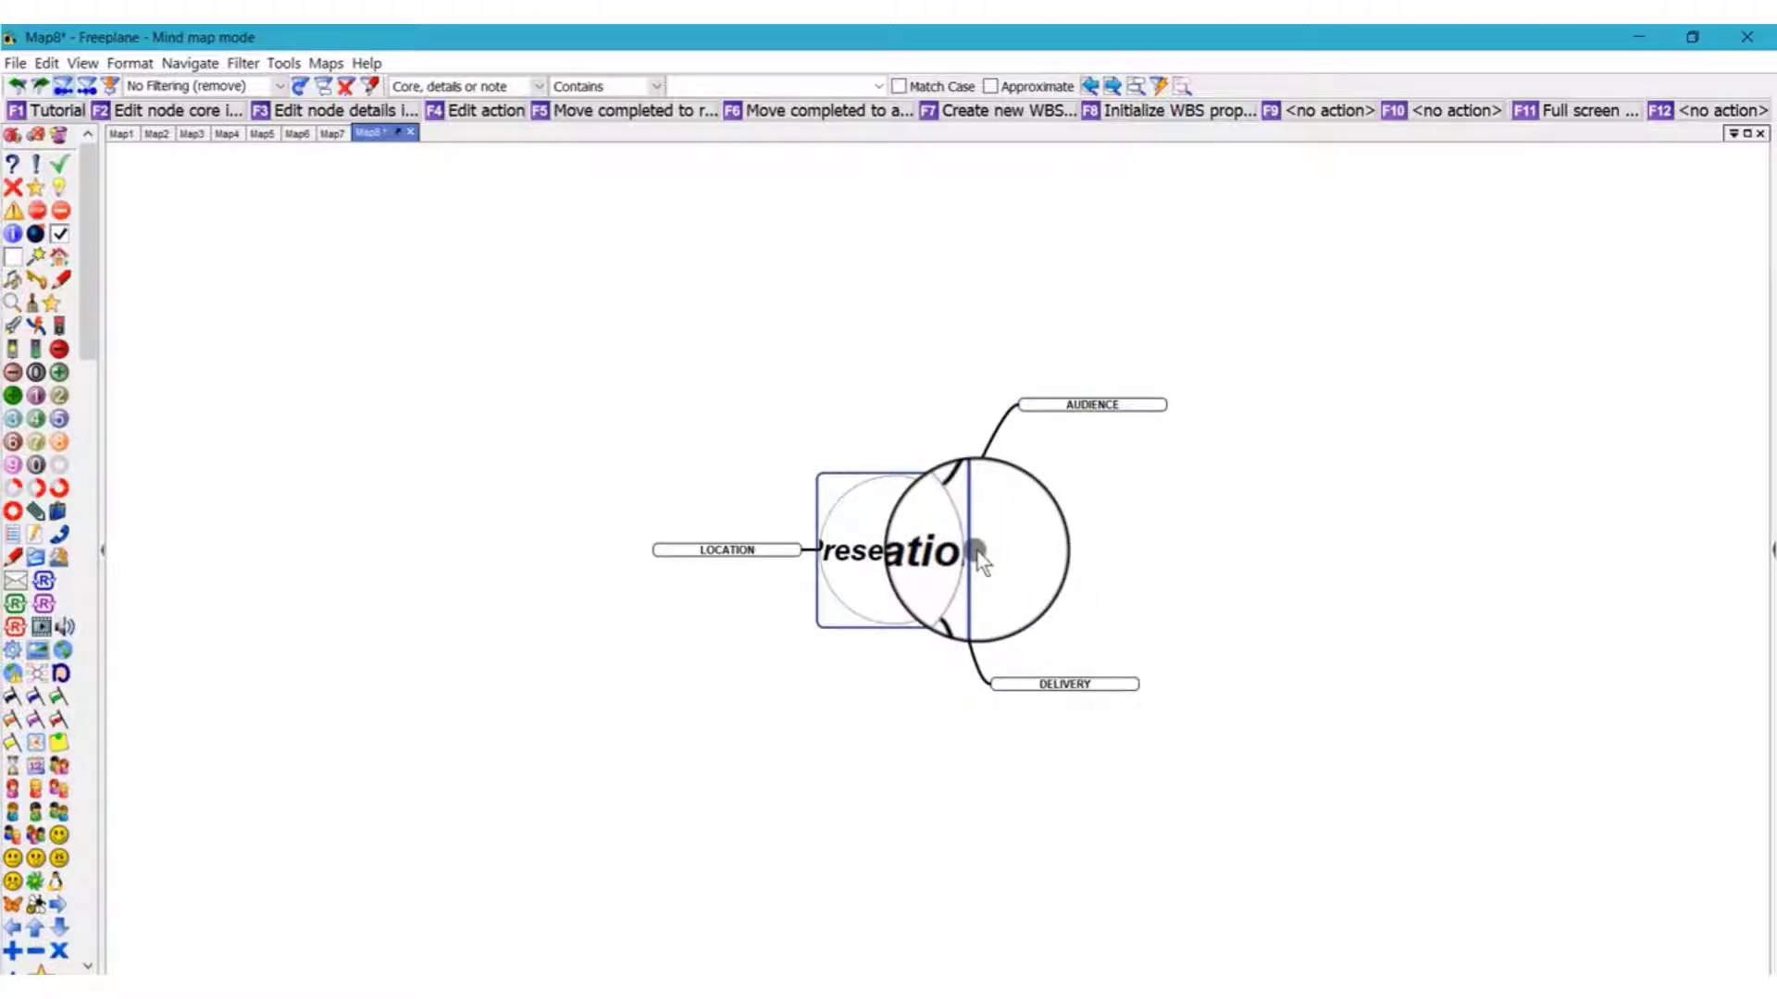
{"action": "key", "text": "Insert"}
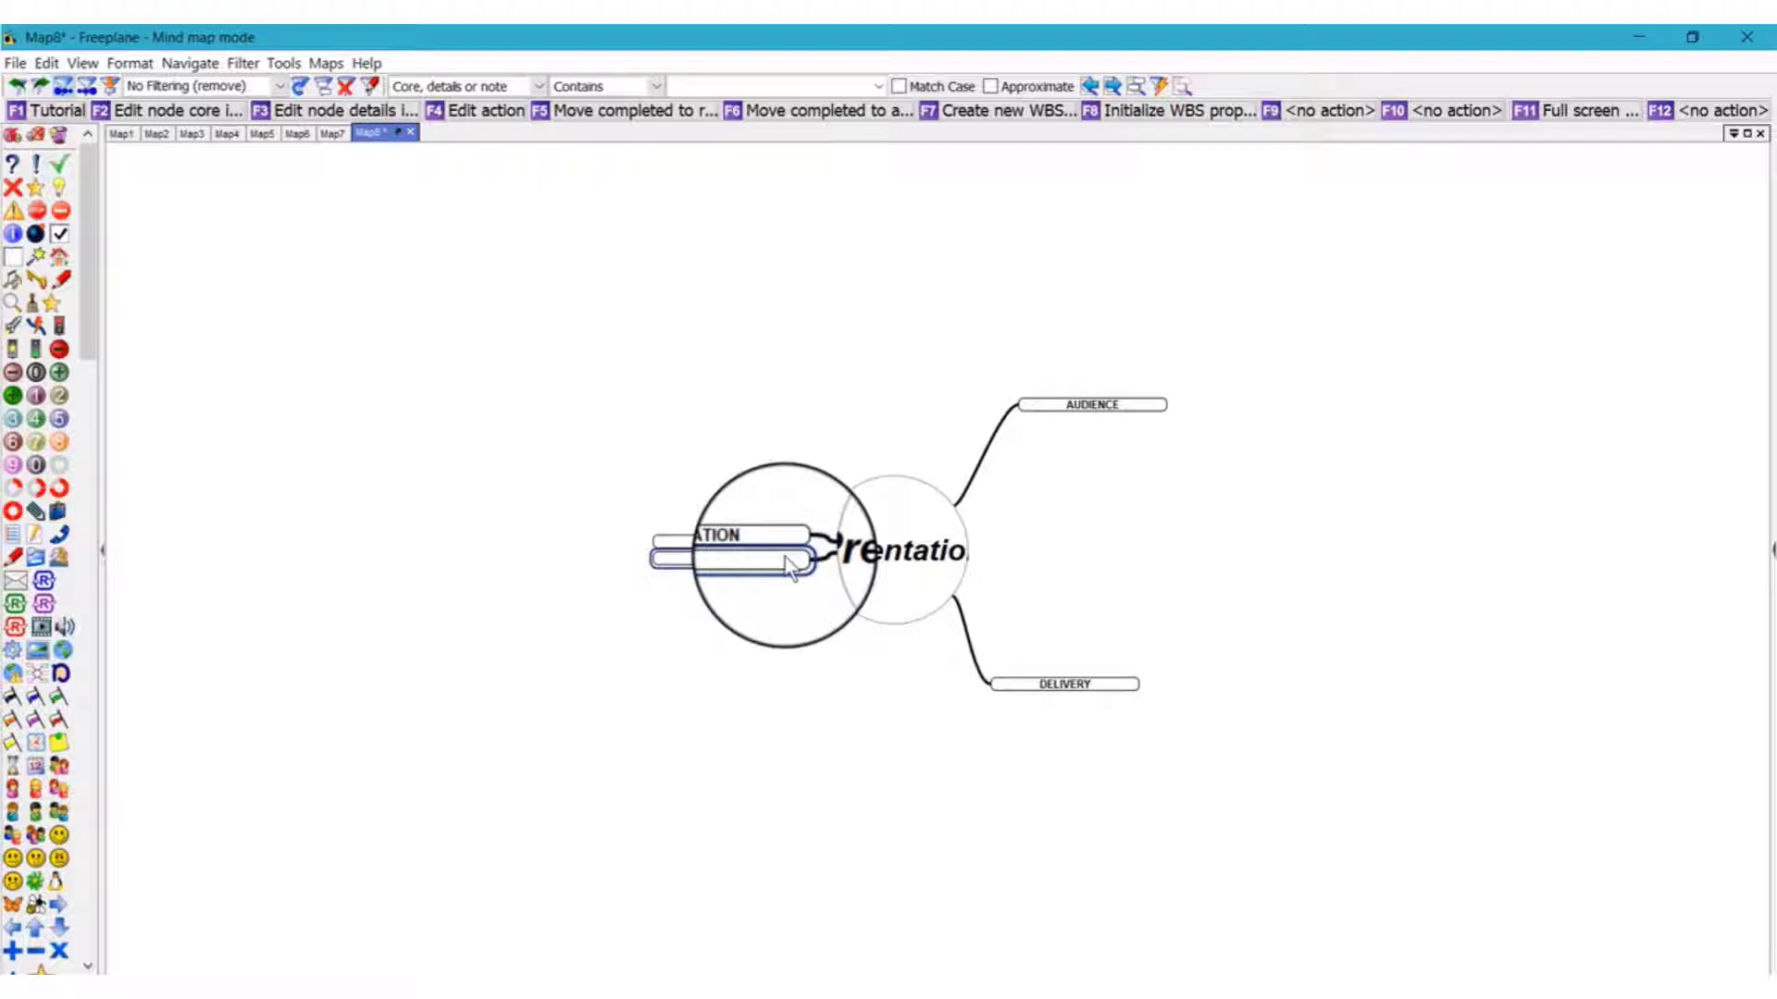
{"action": "type", "text": "DATE"}
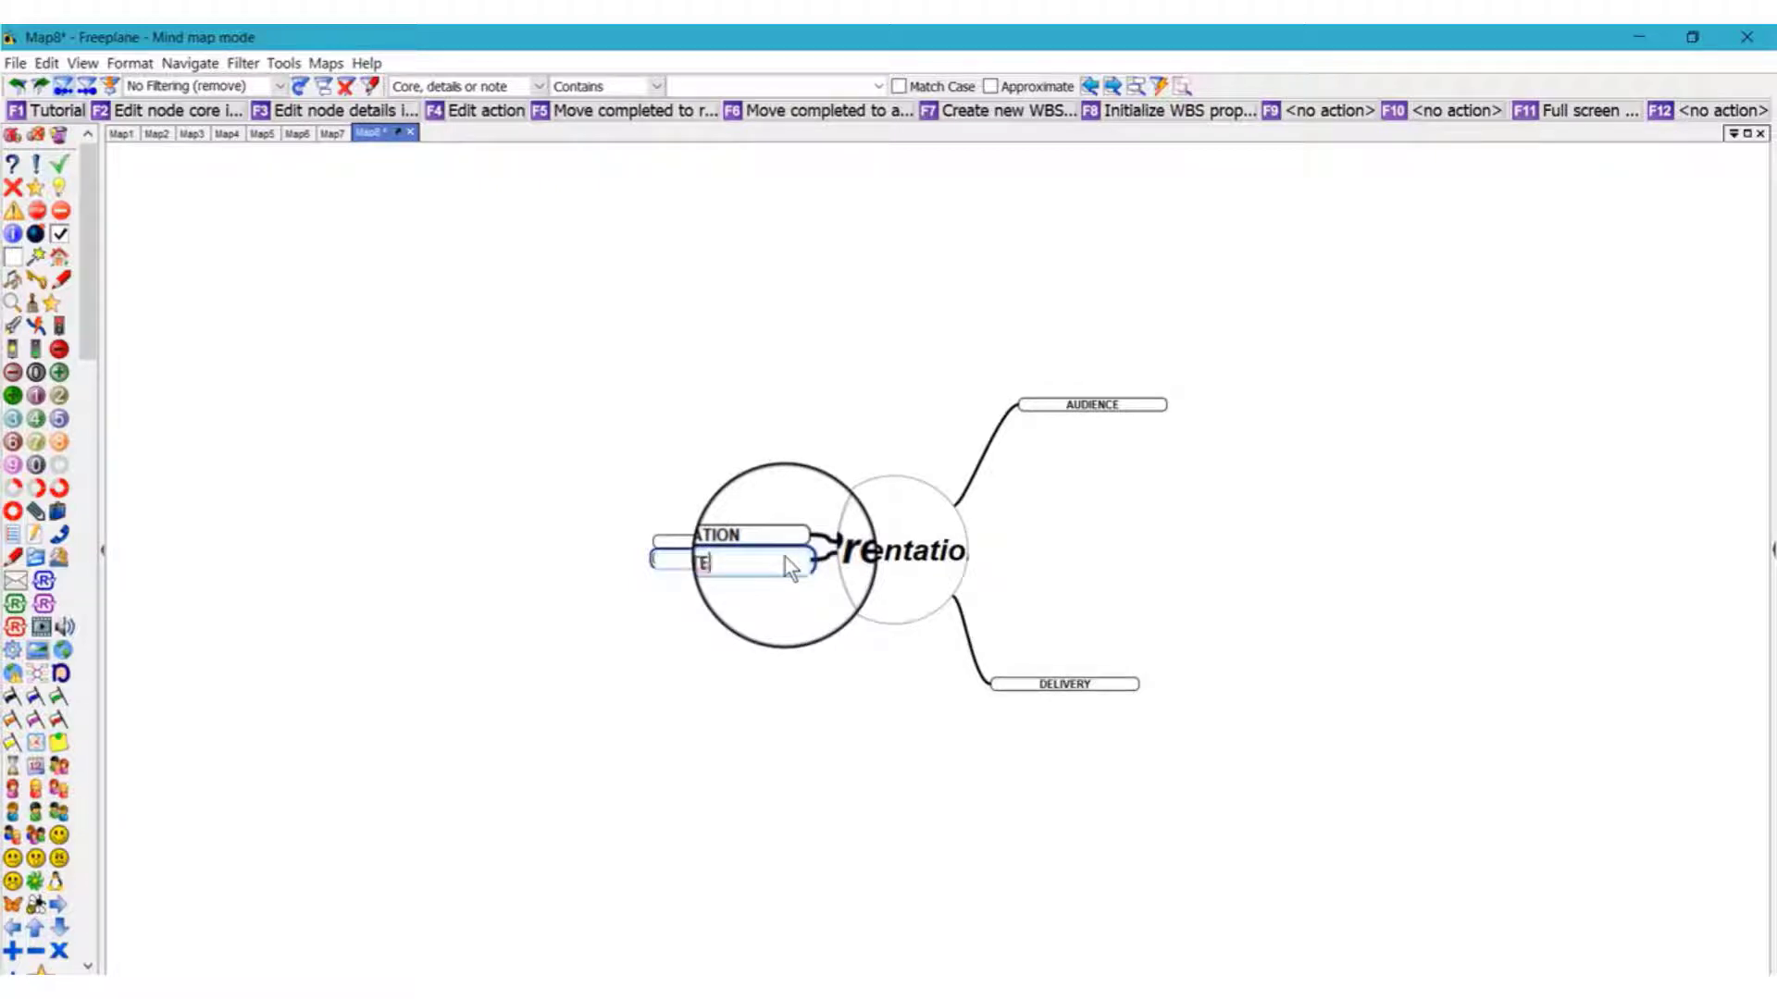
{"action": "type", "text": " BASED OR MA"}
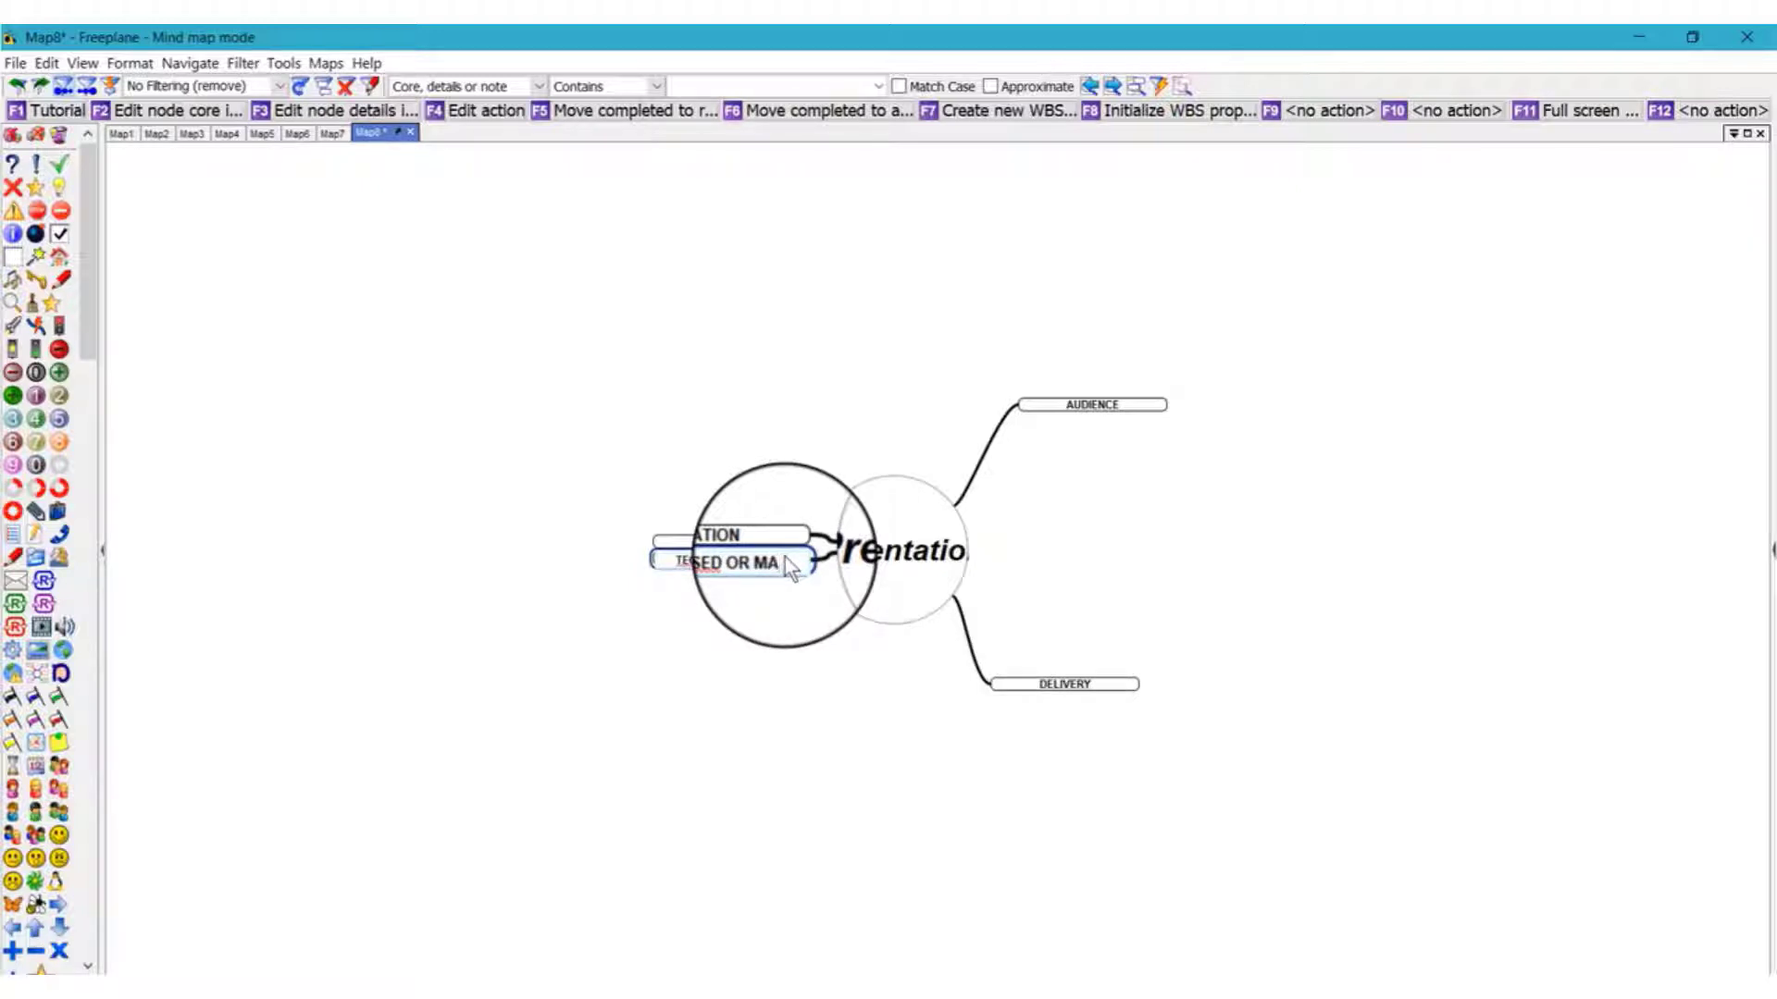
{"action": "type", "text": "NAG"}
{"action": "key", "text": "BackSpace"}
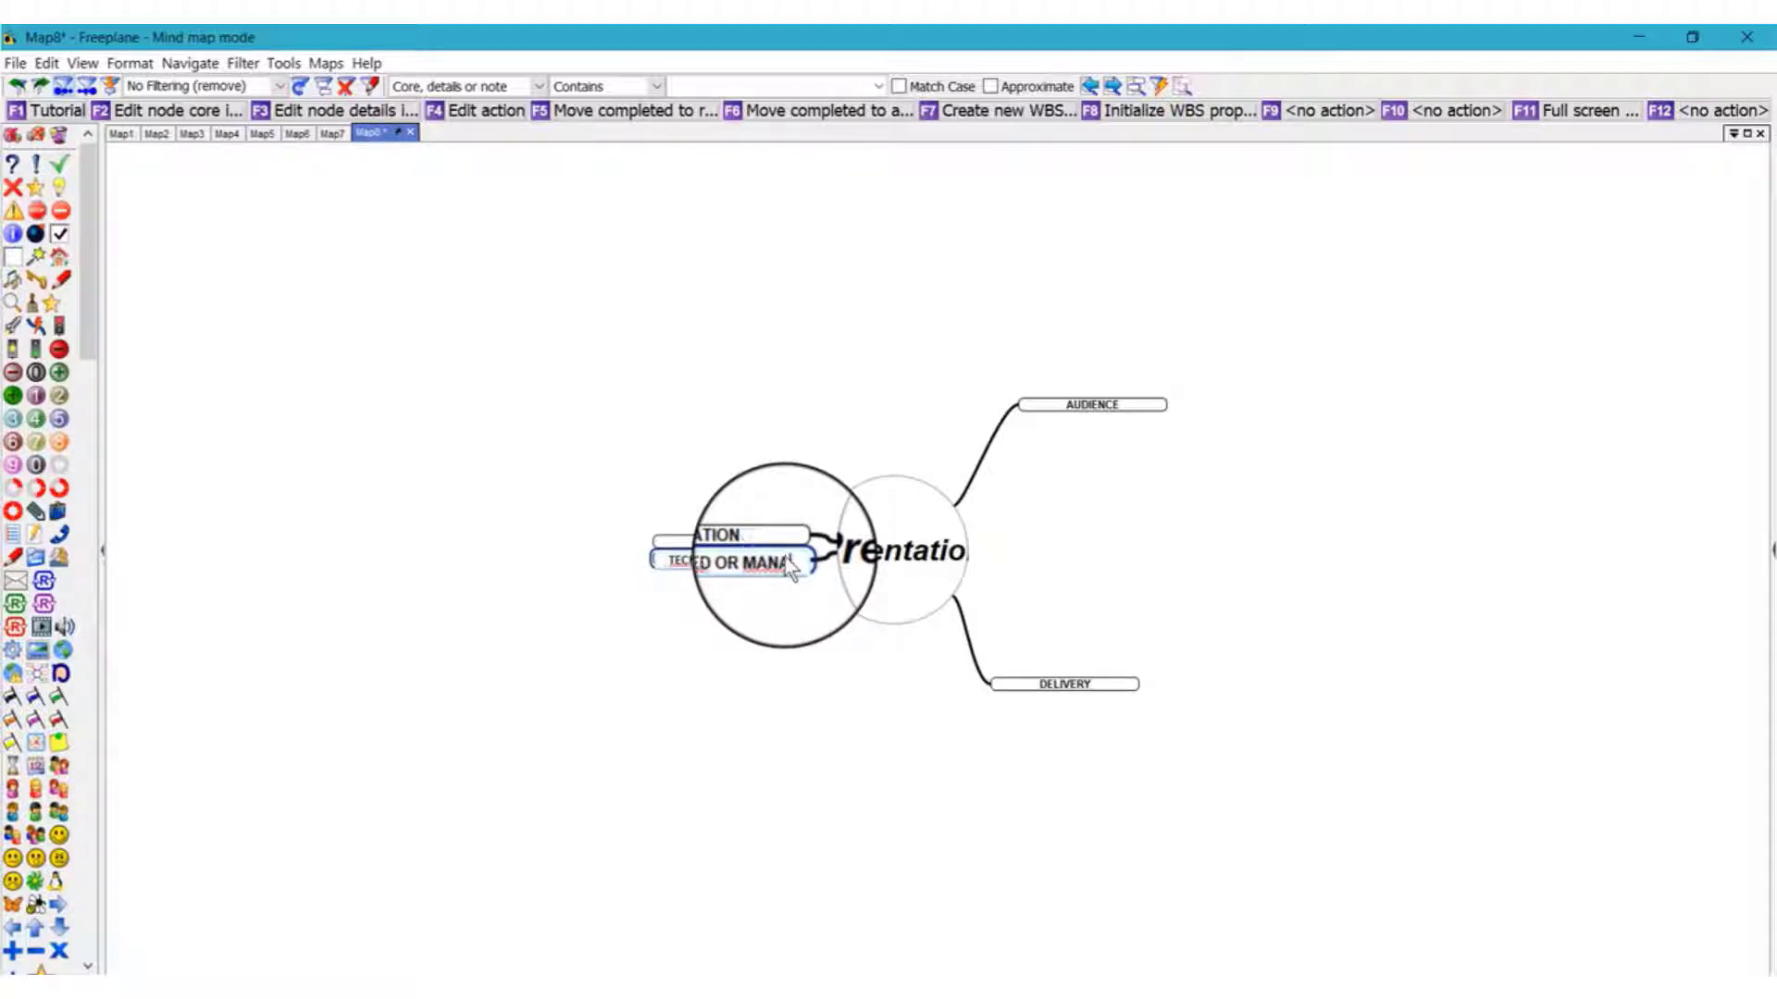
{"action": "type", "text": "UAL"}
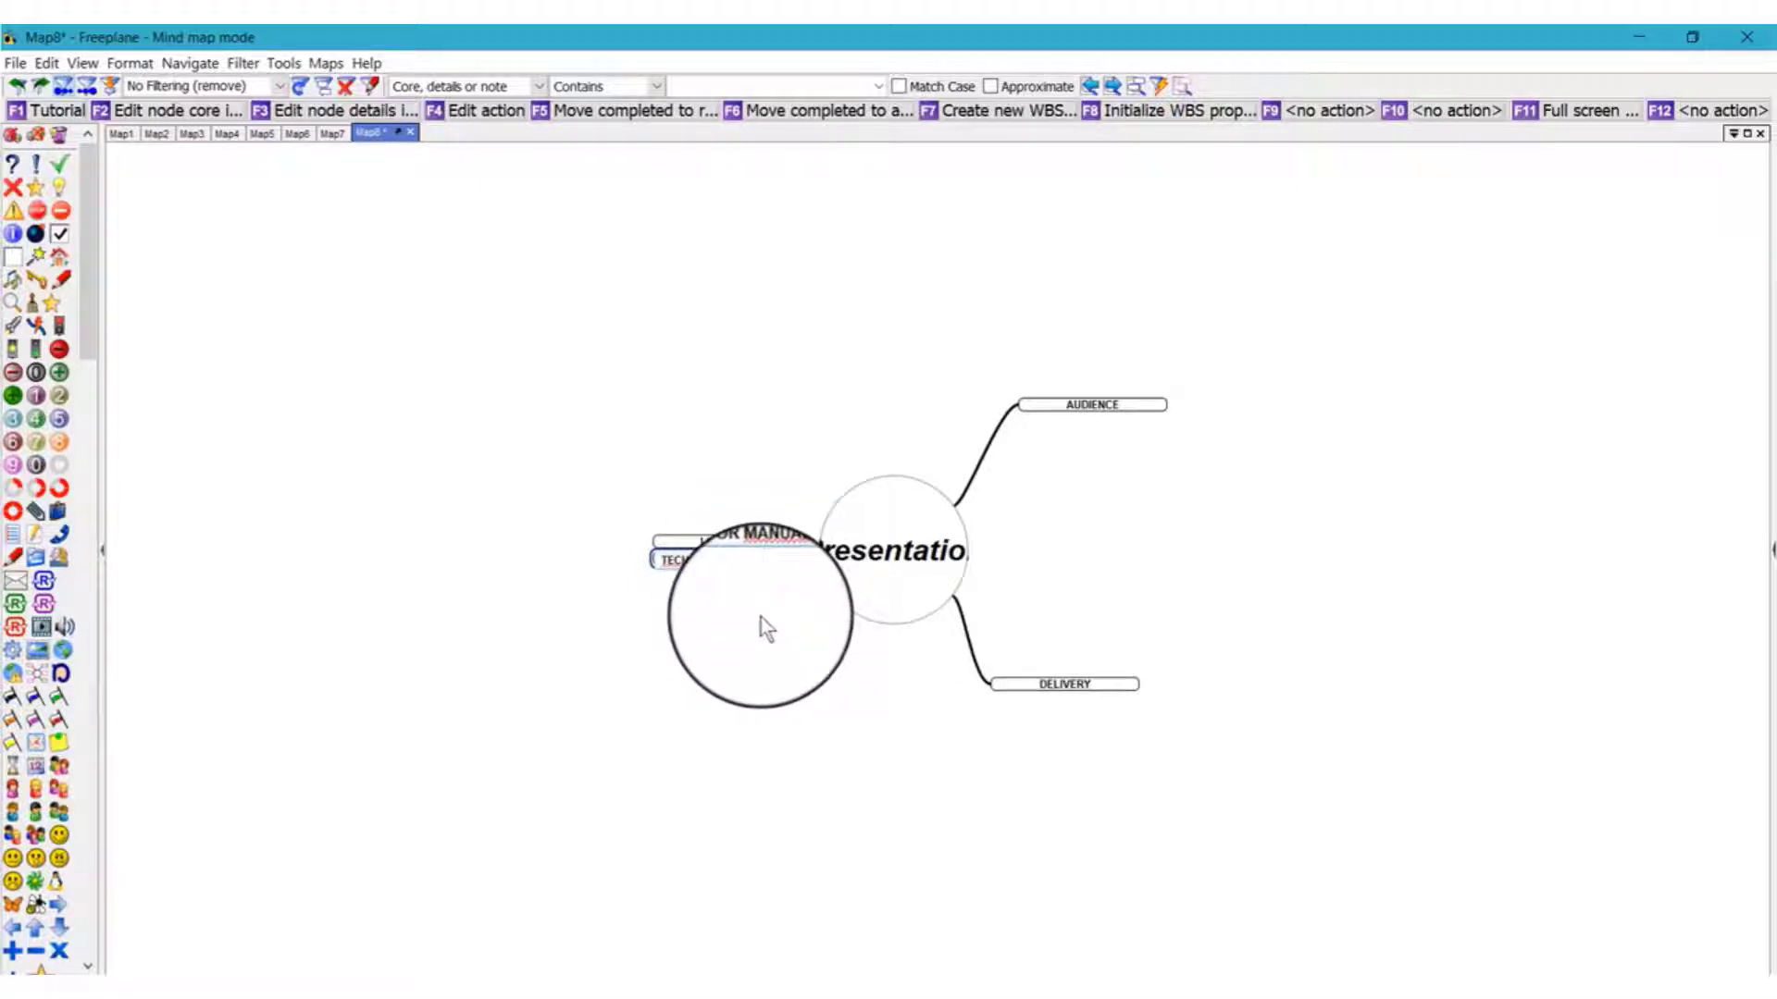
{"action": "left_click_drag", "start_coordinate": [805, 557], "coordinate": [793, 629]}
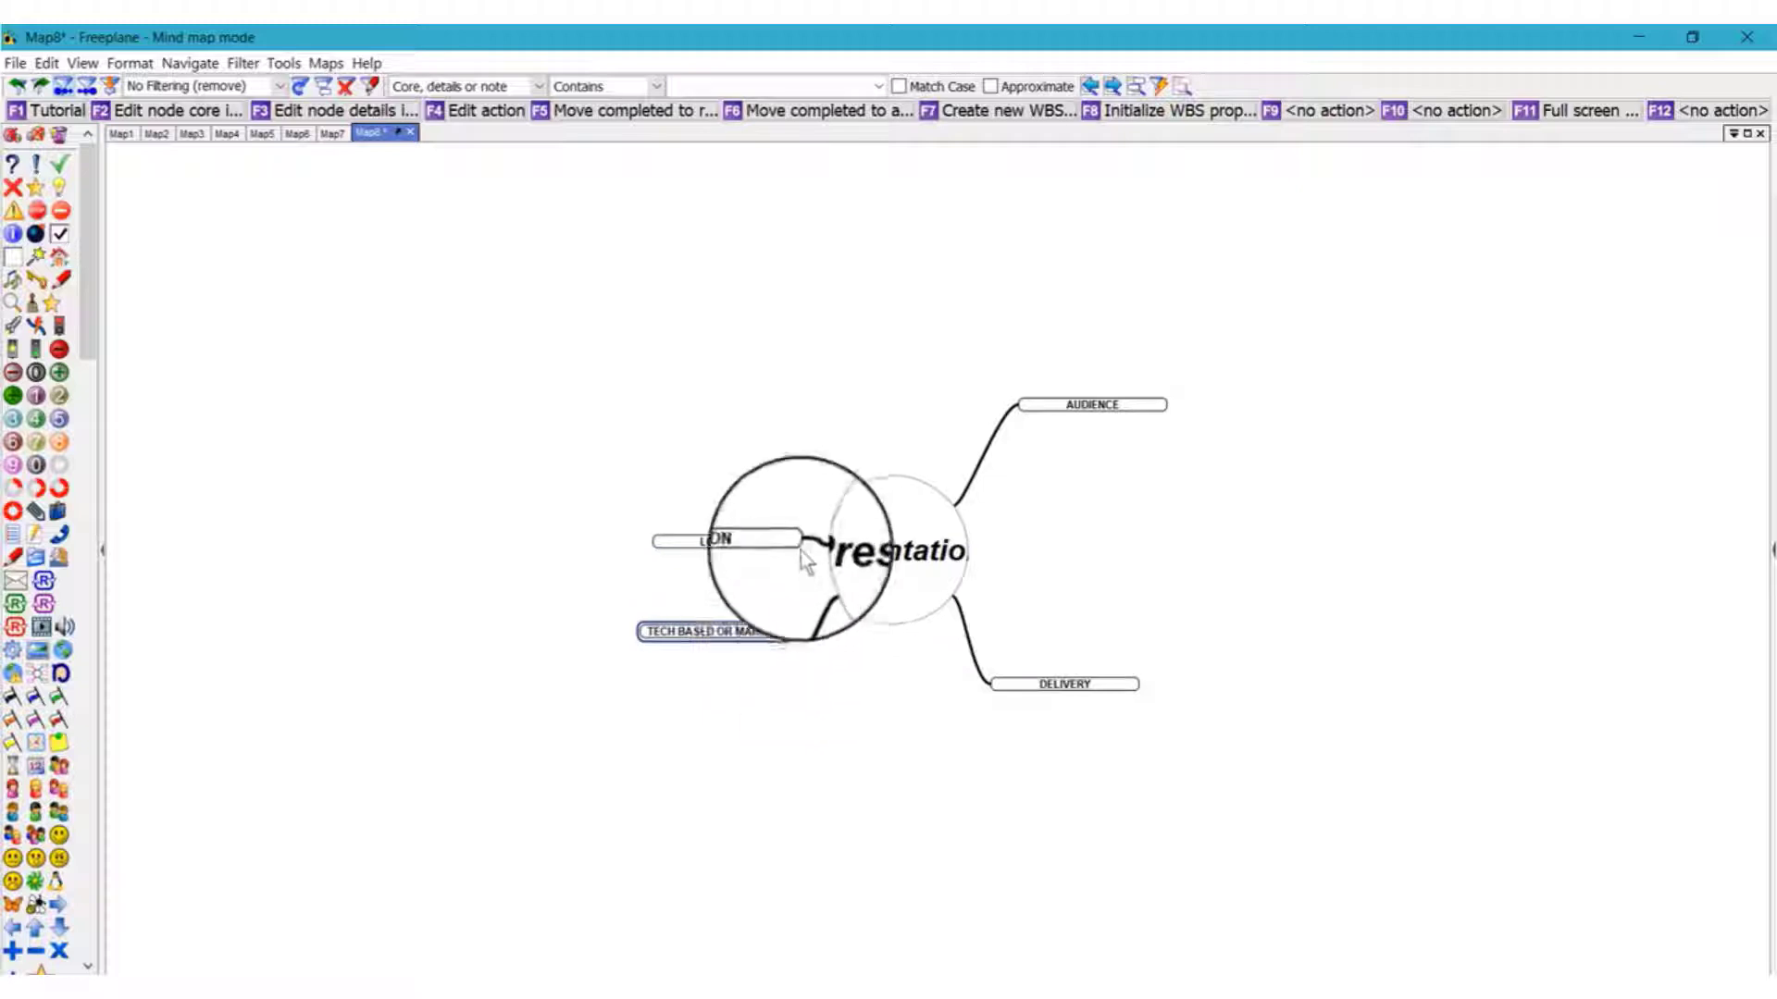
{"action": "left_click_drag", "start_coordinate": [786, 533], "coordinate": [782, 426]}
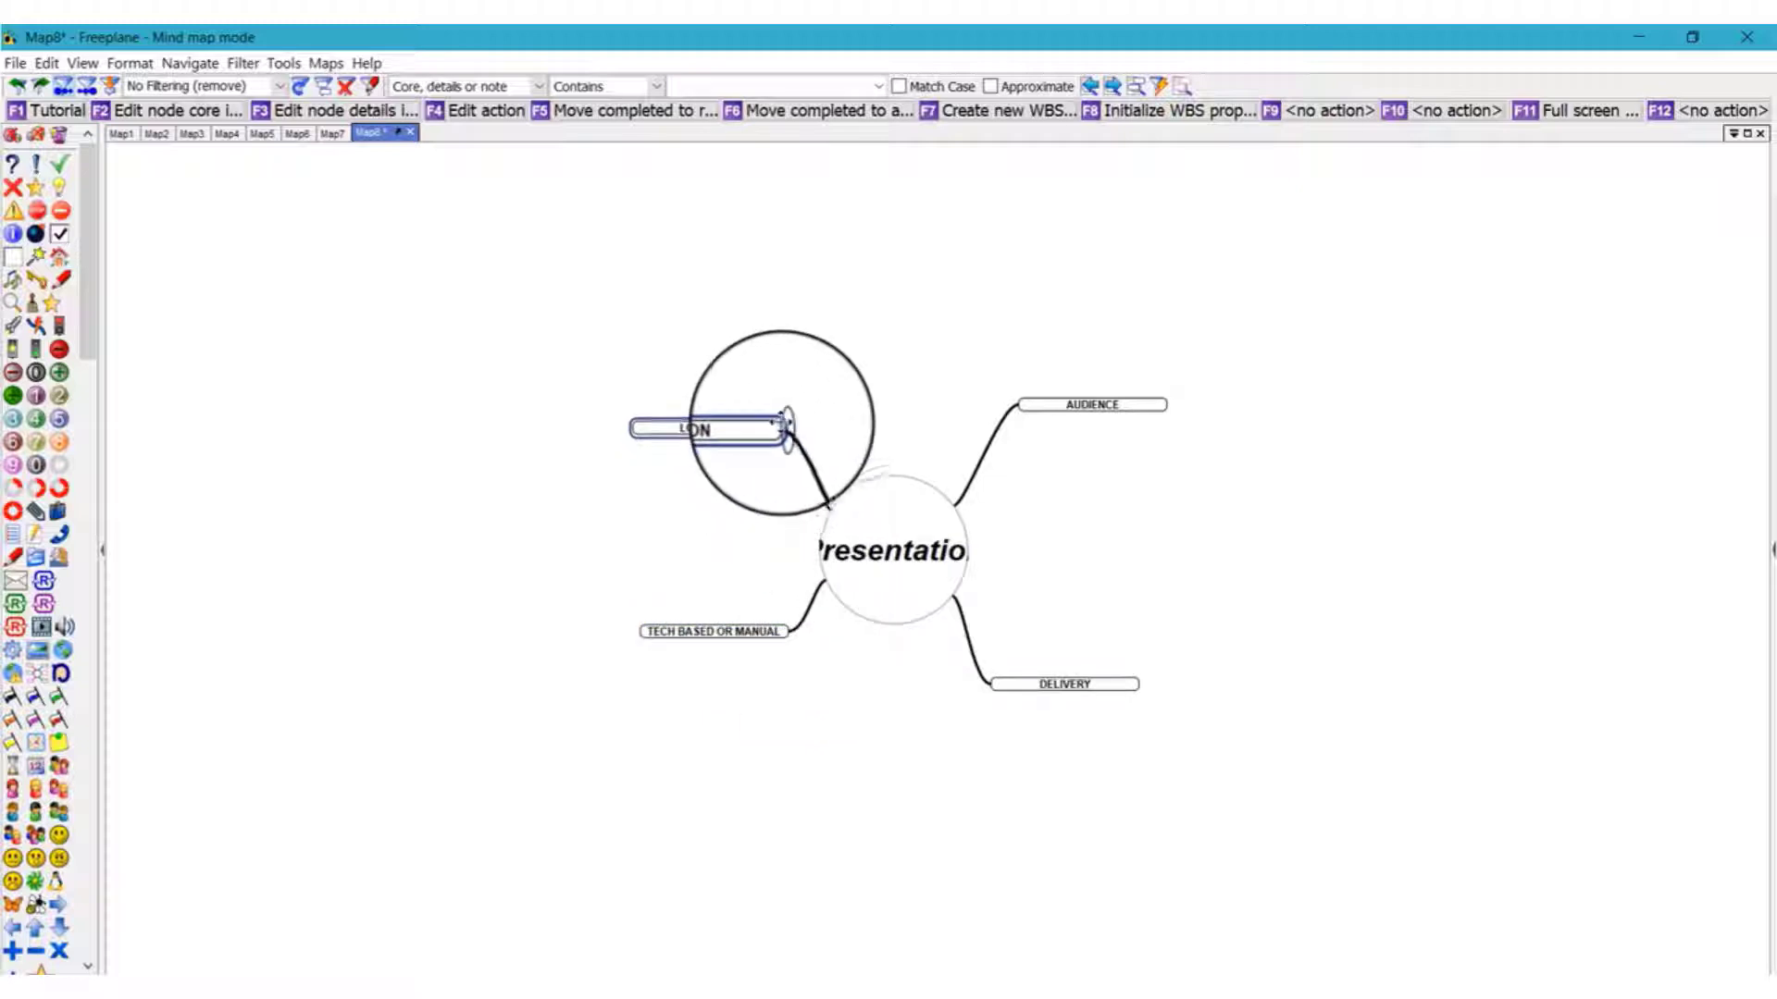